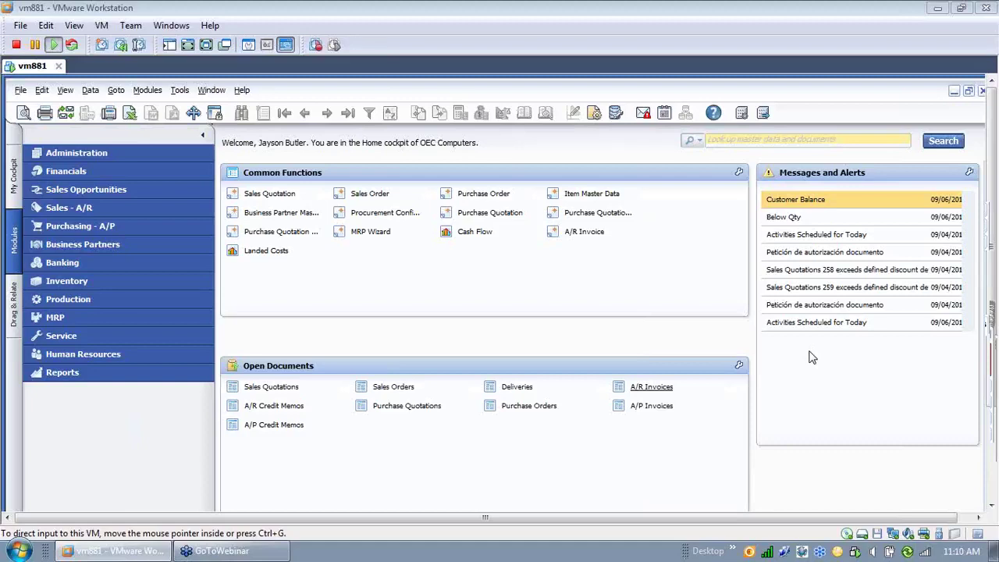
Open the landed costs setup from the purchasing setup under Administration and reposition its window for review
{"action": "left_click", "coordinate": [91, 149]}
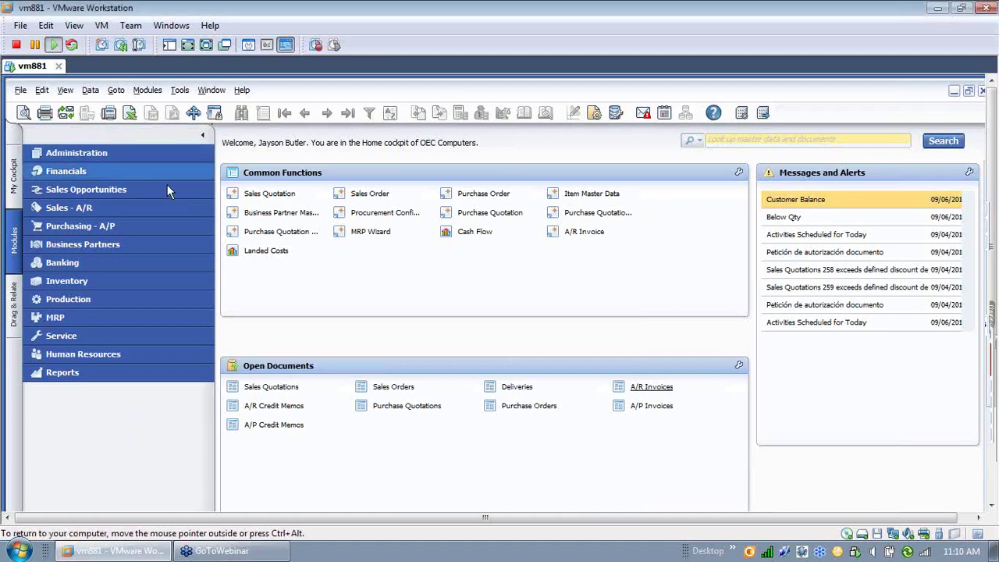
{"action": "left_click", "coordinate": [75, 154]}
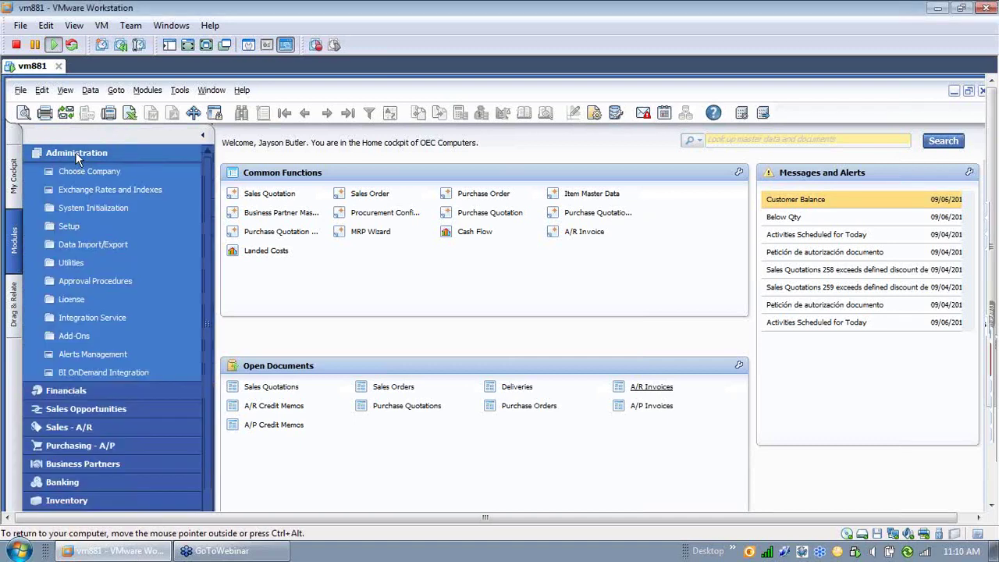
{"action": "left_click", "coordinate": [56, 225]}
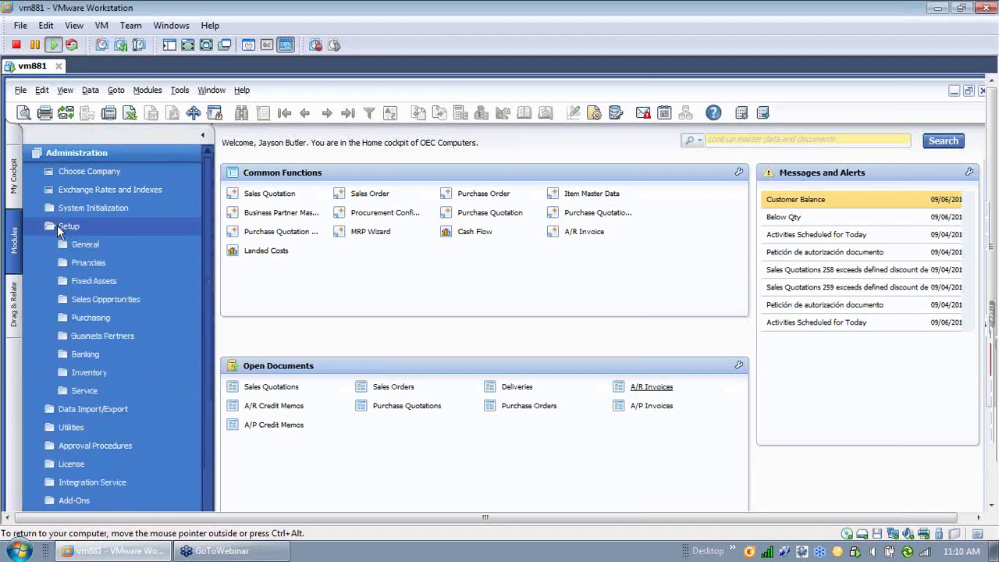
{"action": "left_click", "coordinate": [64, 318]}
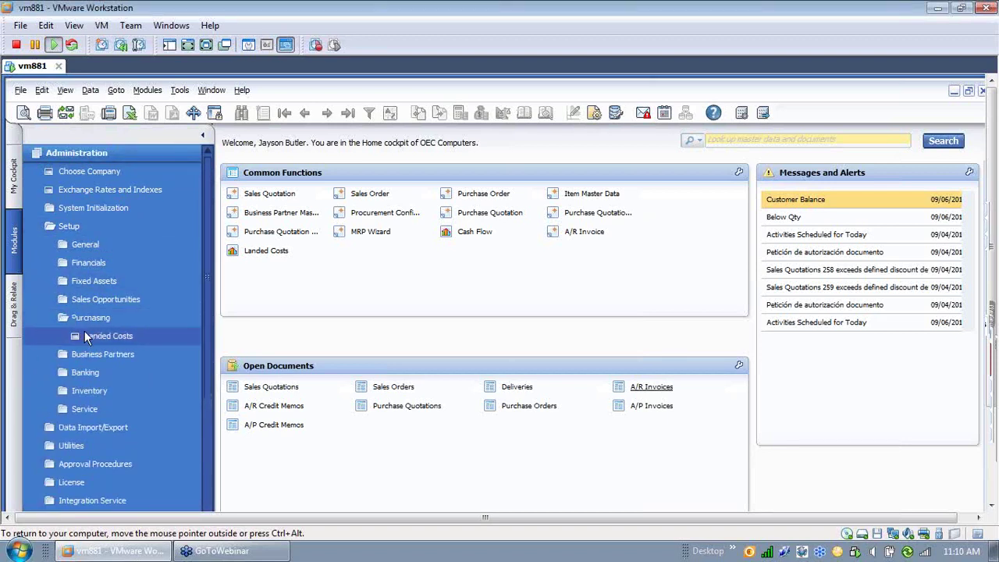
{"action": "left_click", "coordinate": [86, 335]}
{"action": "left_click_drag", "start_coordinate": [370, 198], "coordinate": [265, 142]}
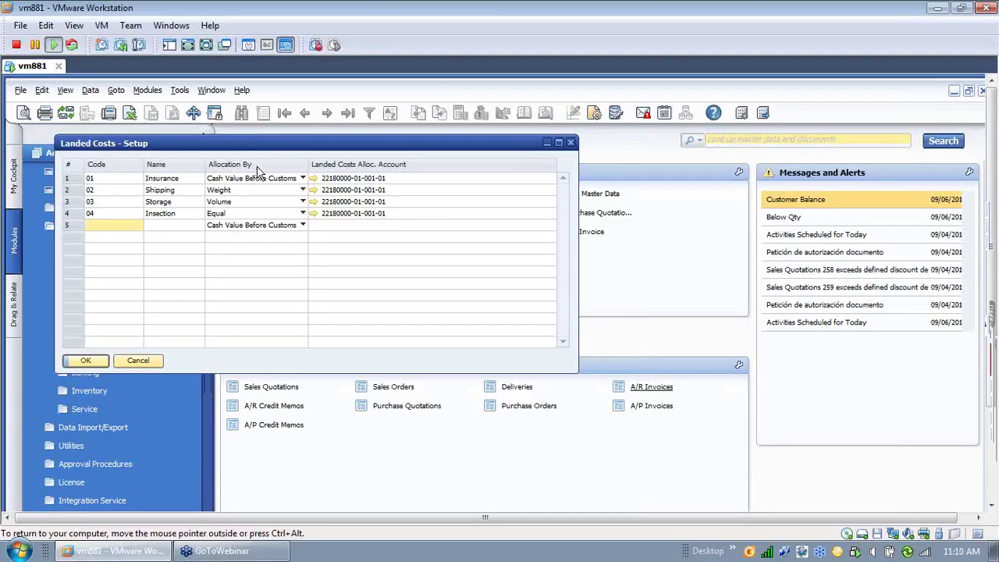
Review the available allocation methods on the empty row of the landed costs setup and close it without adding an entry
{"action": "left_click", "coordinate": [302, 225]}
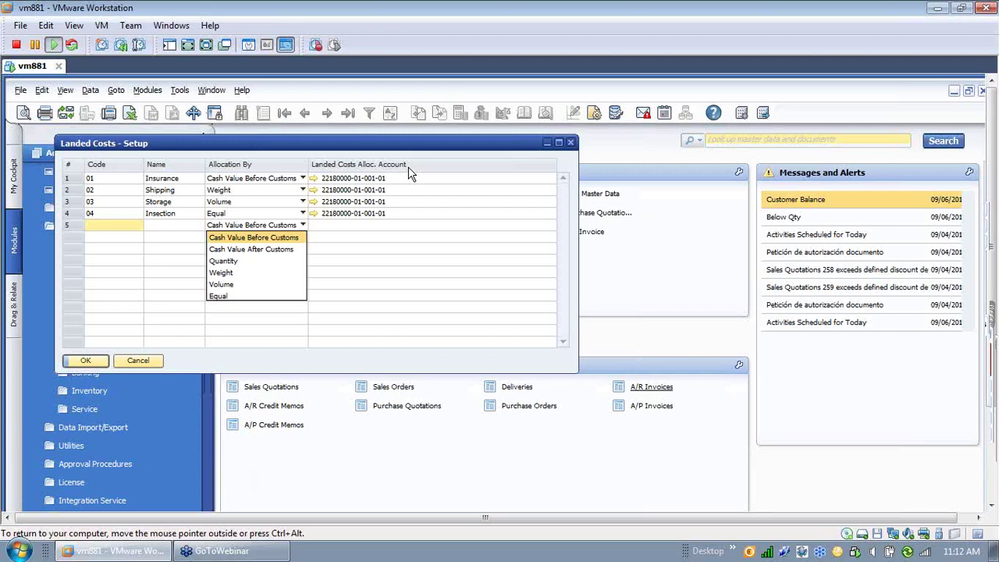
{"action": "left_click", "coordinate": [93, 360]}
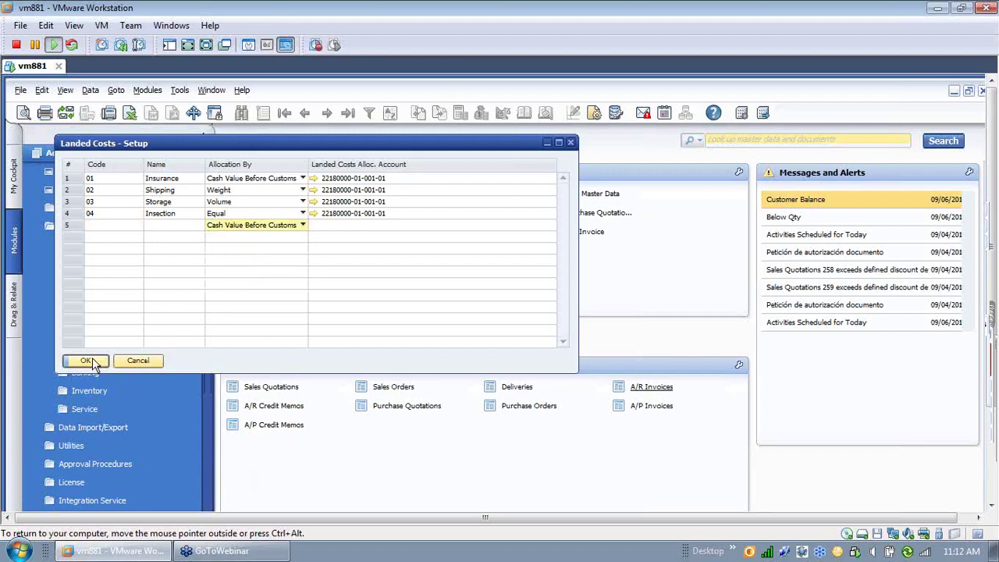
{"action": "left_click", "coordinate": [93, 359]}
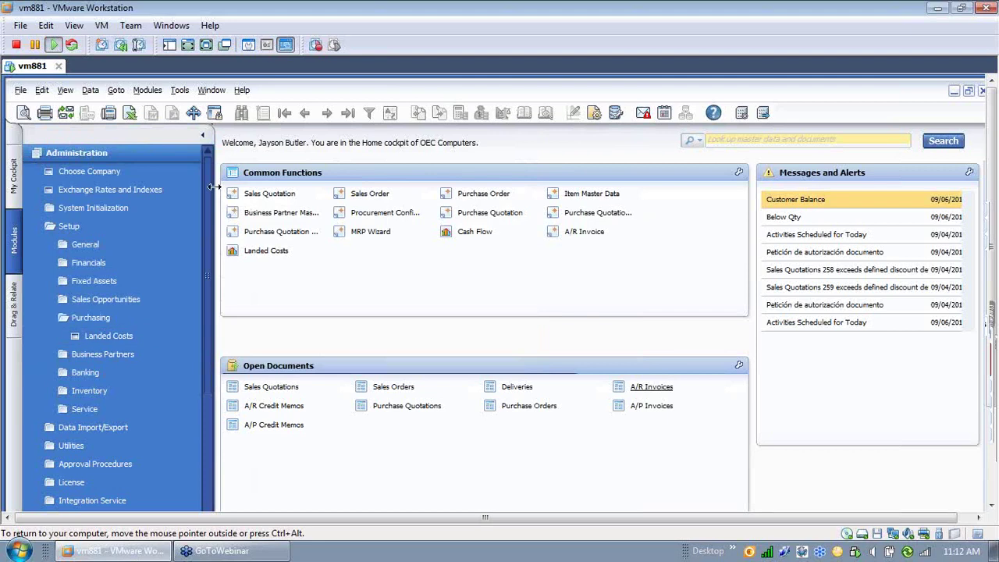
Start a new Goods Receipt PO in purchasing and choose Acme Associates as its vendor
{"action": "left_click", "coordinate": [87, 156]}
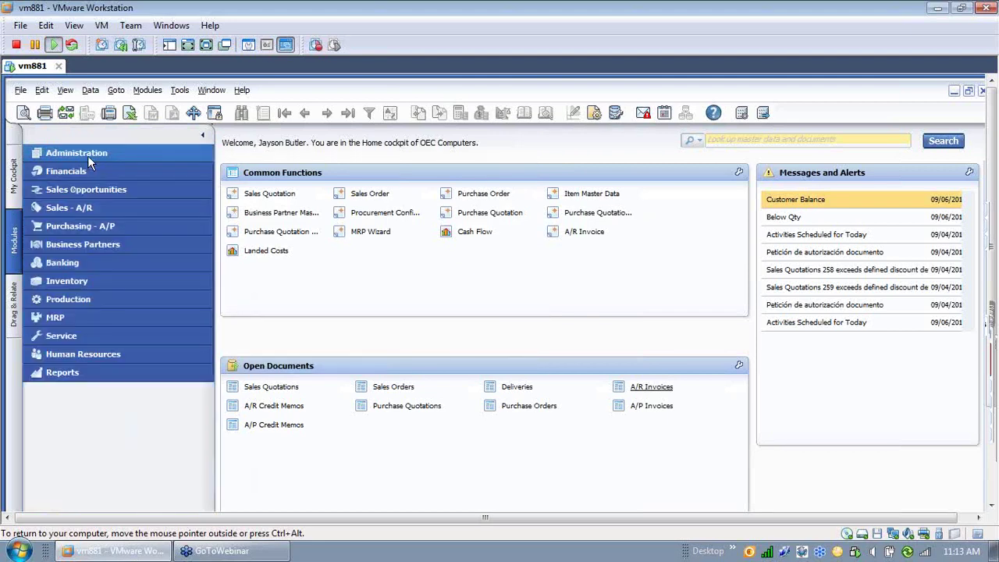
{"action": "left_click", "coordinate": [84, 226]}
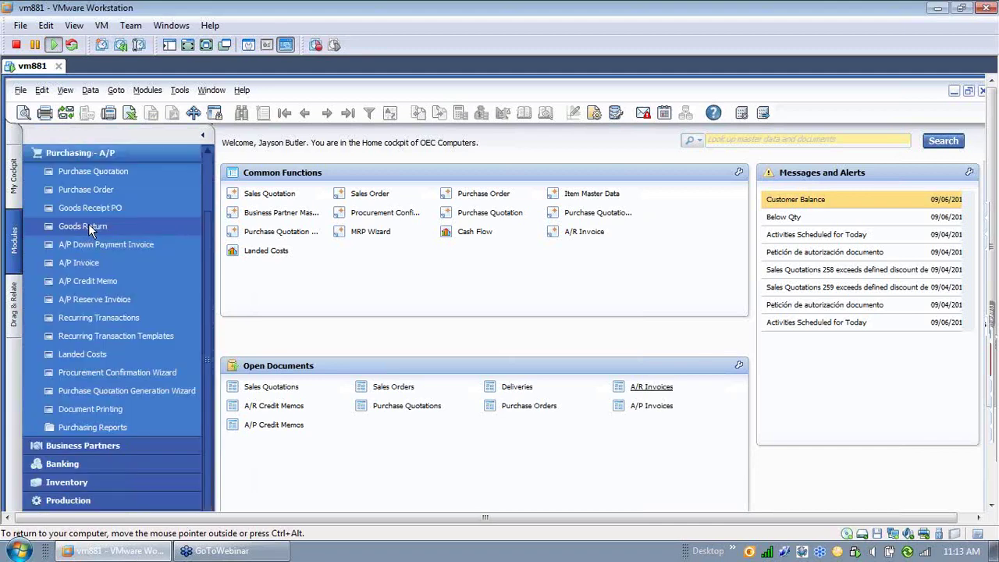
{"action": "left_click", "coordinate": [101, 189]}
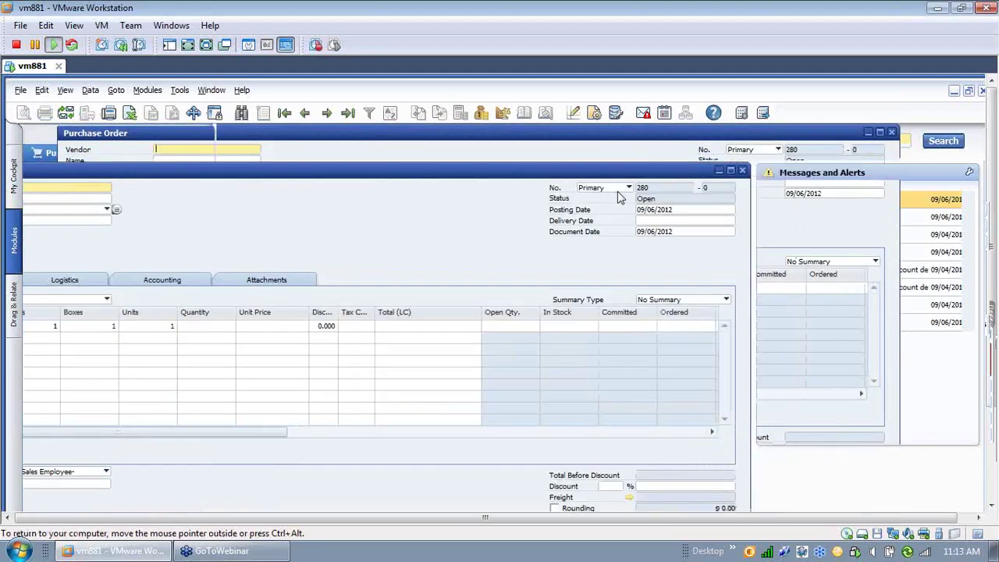
{"action": "left_click", "coordinate": [743, 171]}
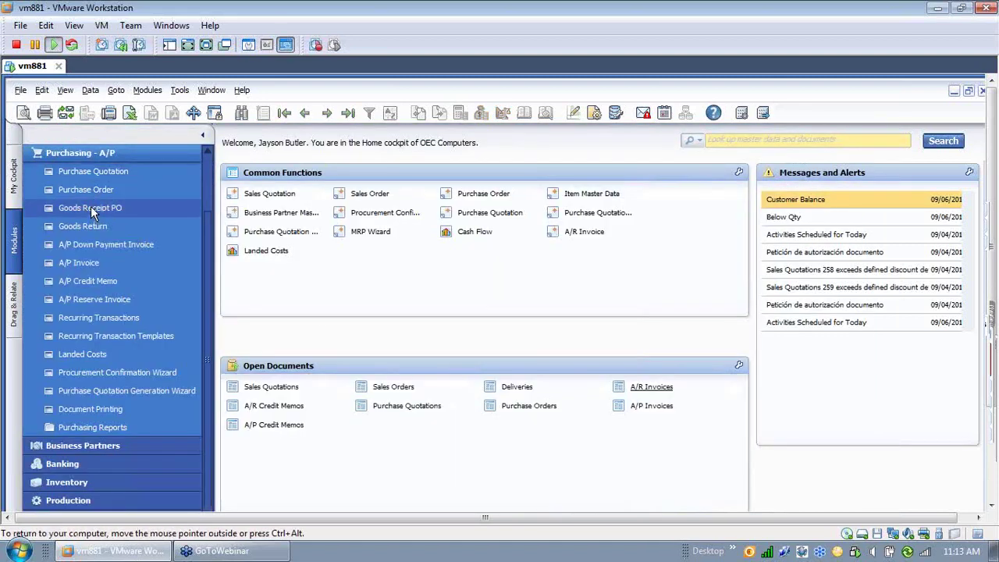
{"action": "left_click", "coordinate": [91, 206]}
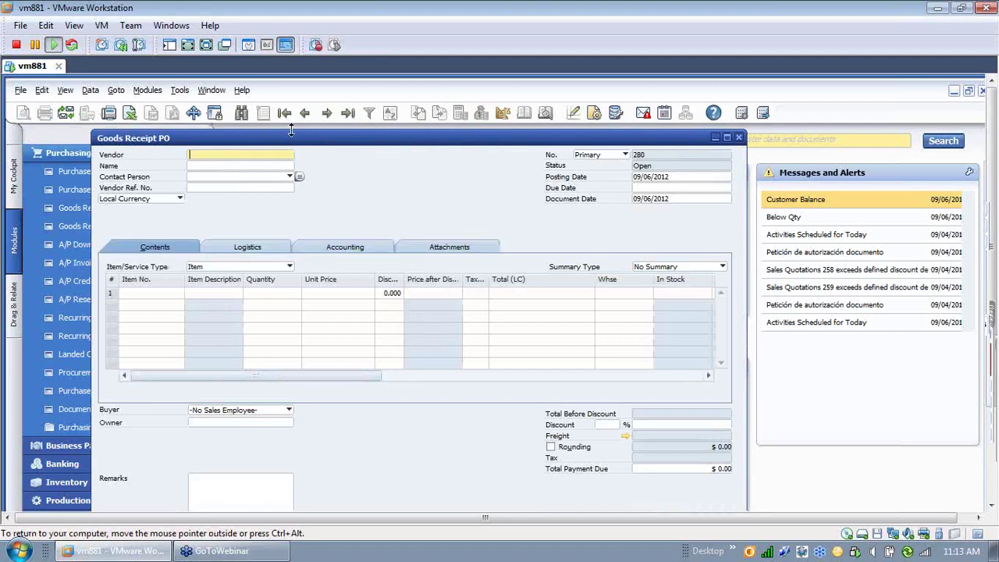
{"action": "left_click_drag", "start_coordinate": [295, 145], "coordinate": [272, 130]}
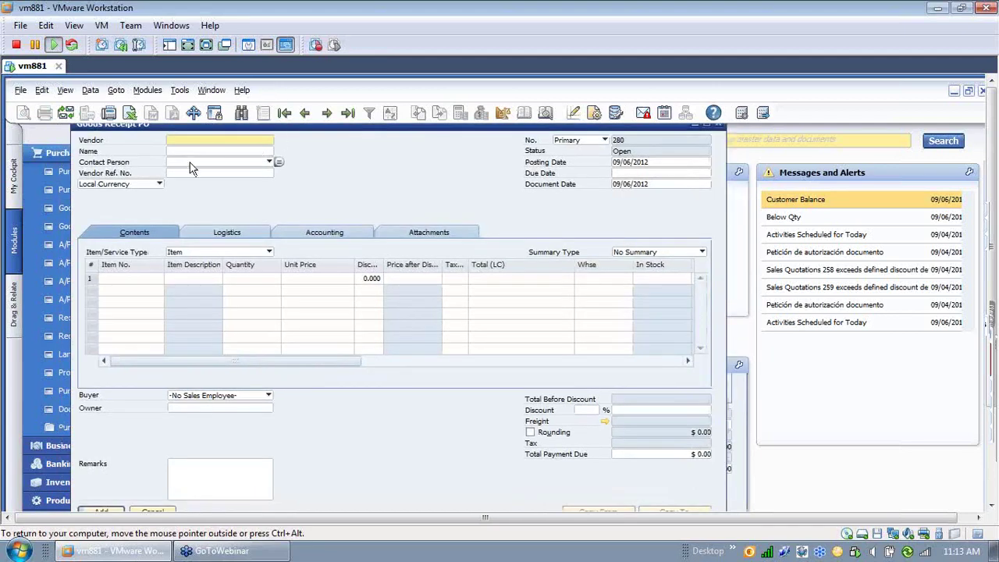
{"action": "key", "text": "Tab"}
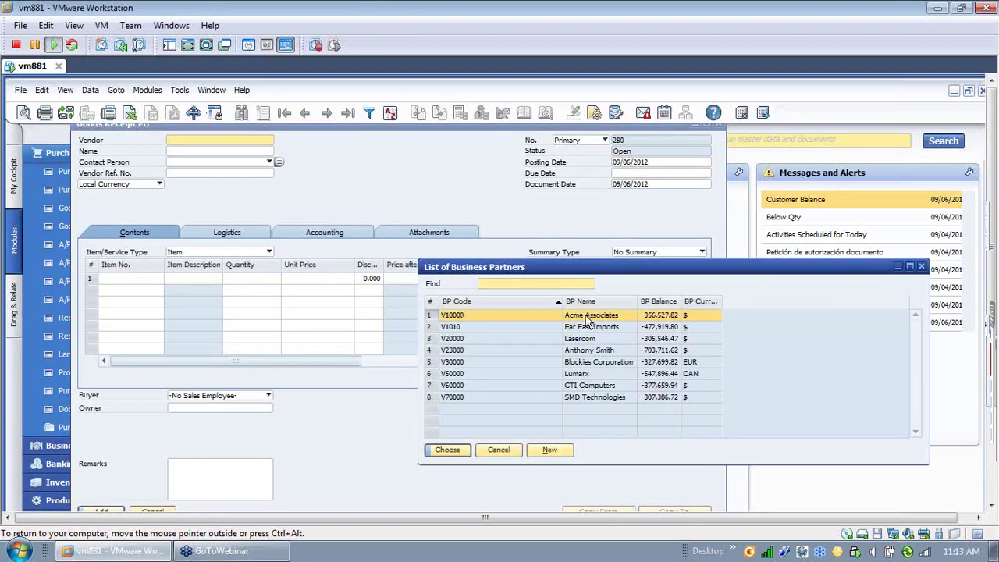
{"action": "left_click", "coordinate": [454, 450]}
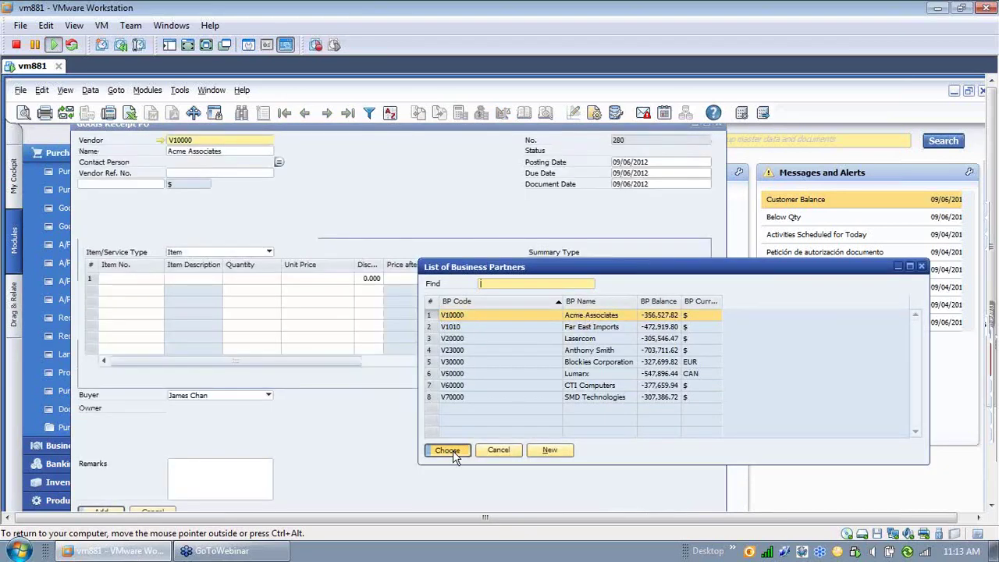
Add items A00001, A00002 and A00003 to the goods receipt and set the quantity of A00001 to 1
{"action": "left_click", "coordinate": [138, 277]}
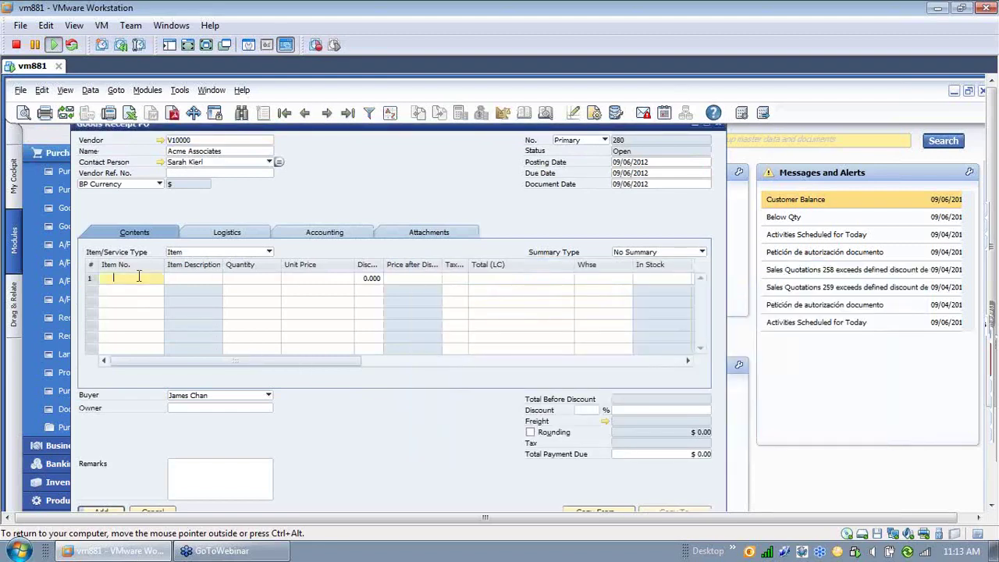
{"action": "type", "text": "a"}
{"action": "key", "text": "Tab"}
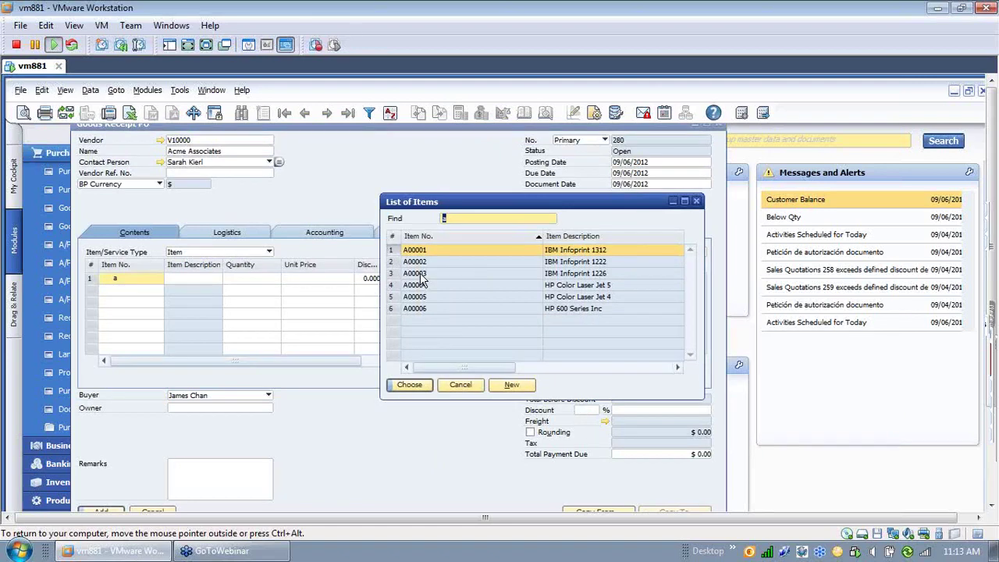
{"action": "left_click", "coordinate": [423, 275], "text": "shift"}
{"action": "left_click", "coordinate": [410, 384]}
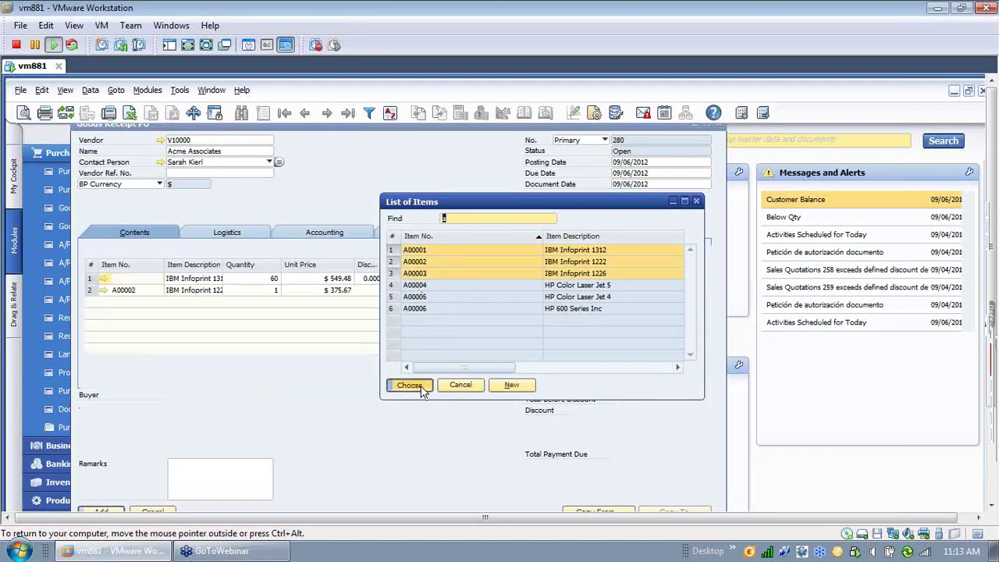
{"action": "key", "text": "Tab"}
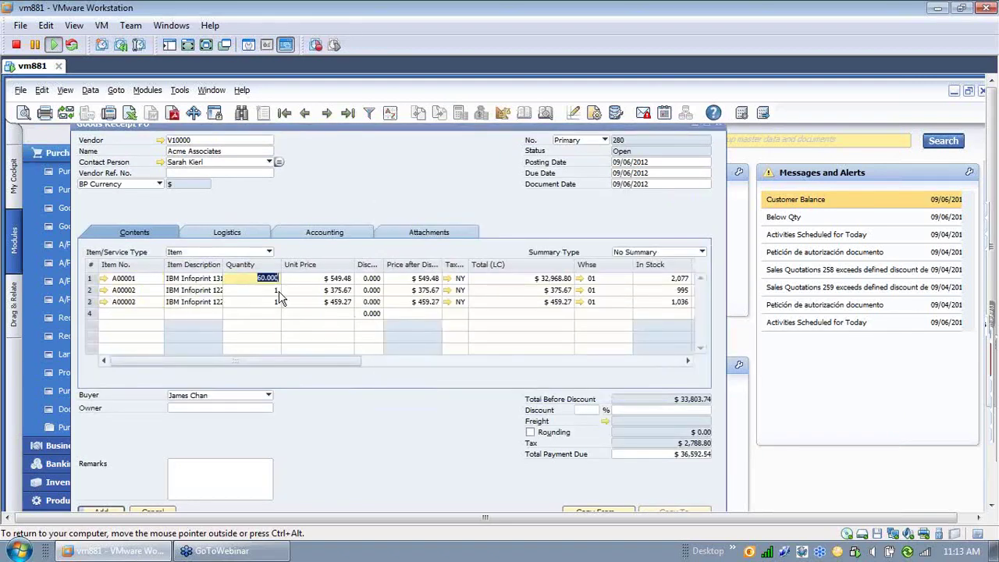
{"action": "type", "text": "1"}
{"action": "key", "text": "Tab"}
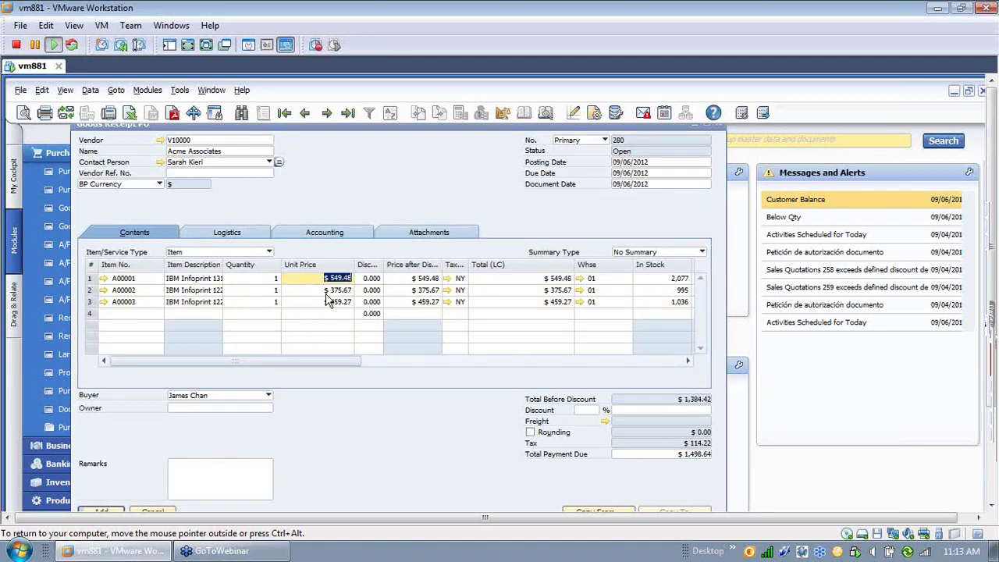
Open the master data of item A00001 and display its unit price from the Last Purchase Price list
{"action": "left_click", "coordinate": [104, 280]}
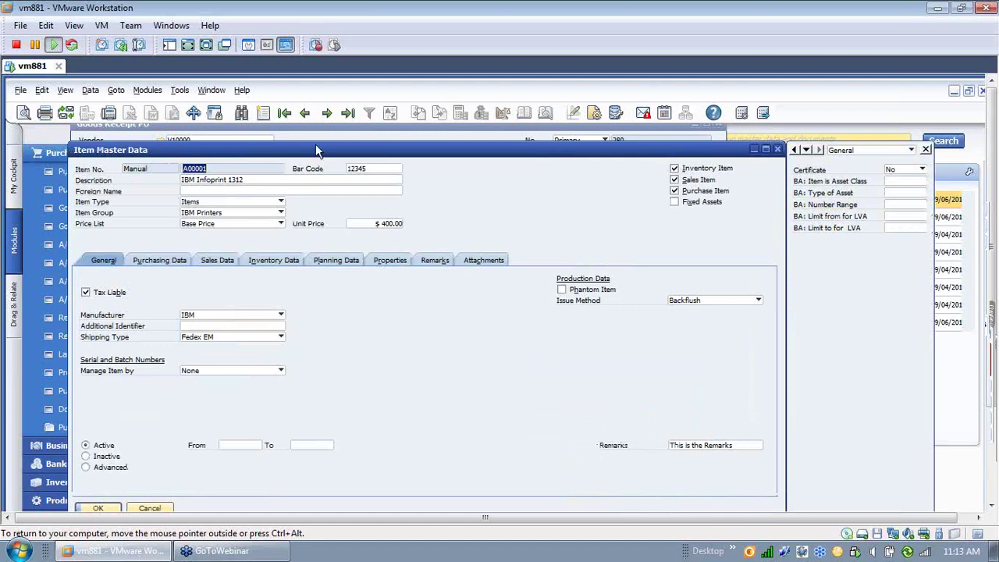
{"action": "left_click_drag", "start_coordinate": [313, 149], "coordinate": [303, 142]}
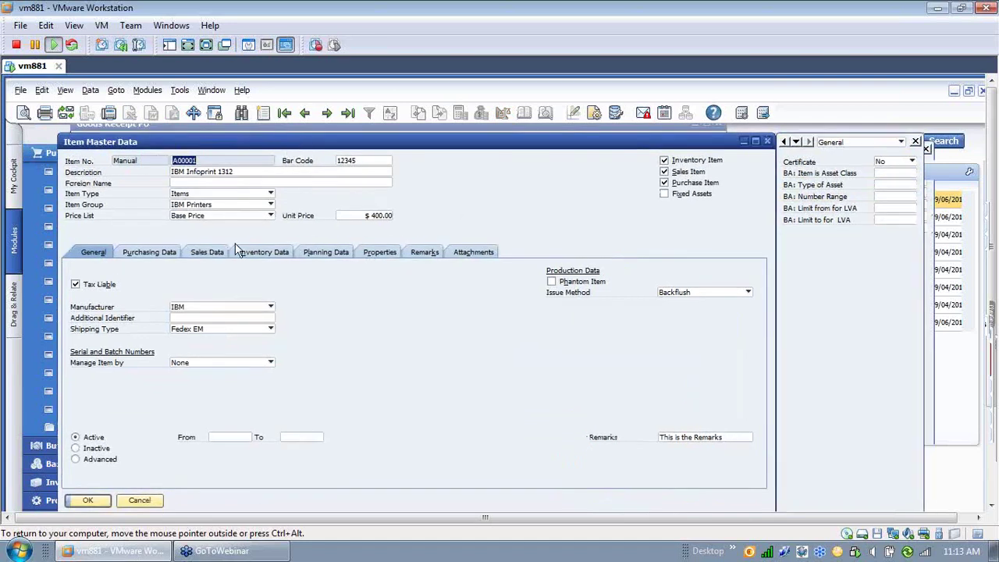
{"action": "left_click", "coordinate": [270, 216]}
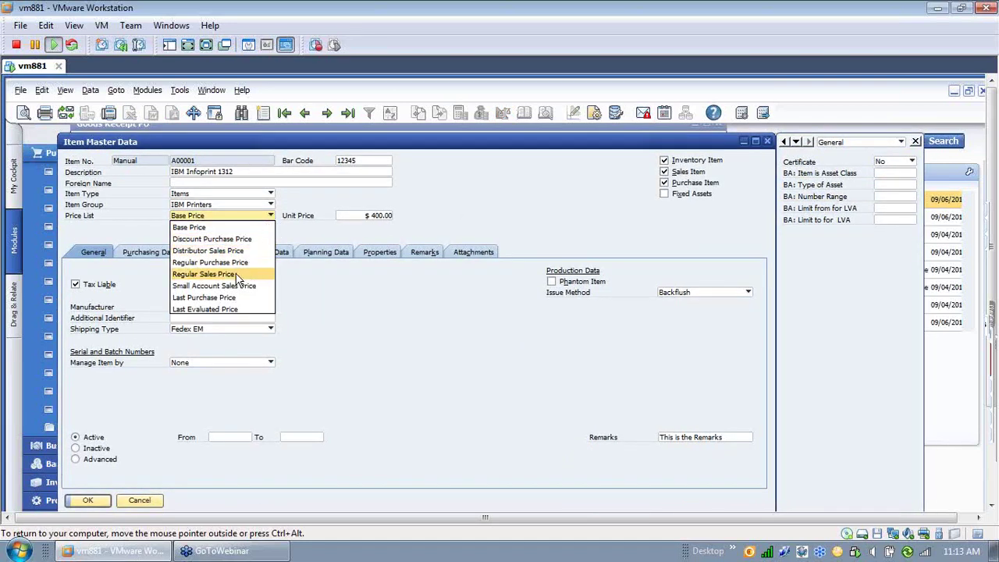
{"action": "left_click", "coordinate": [215, 300]}
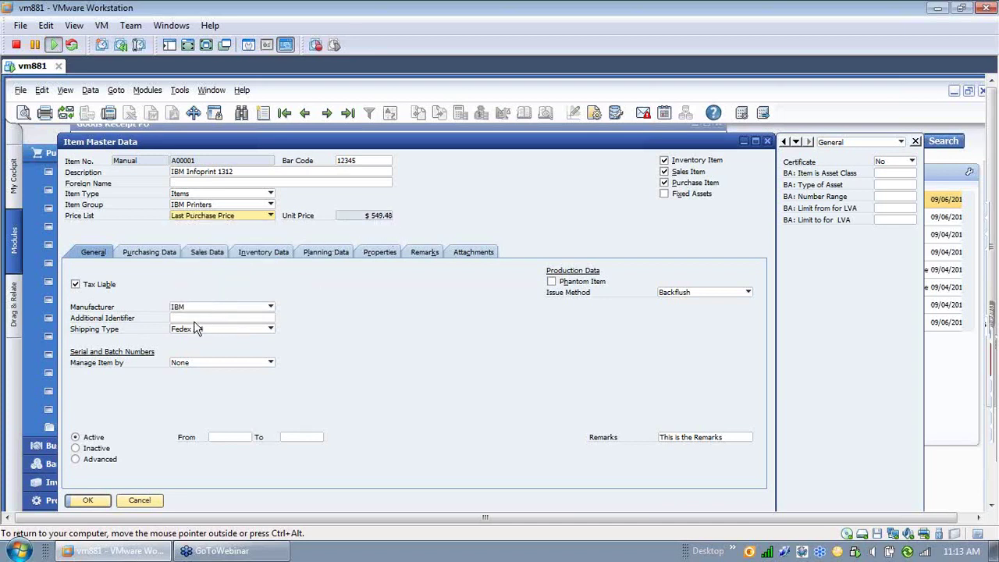
Examine item A00001's purchasing and sales dimensions, switching the purchasing volume unit to cf and back to ci, and close without saving
{"action": "left_click", "coordinate": [152, 253]}
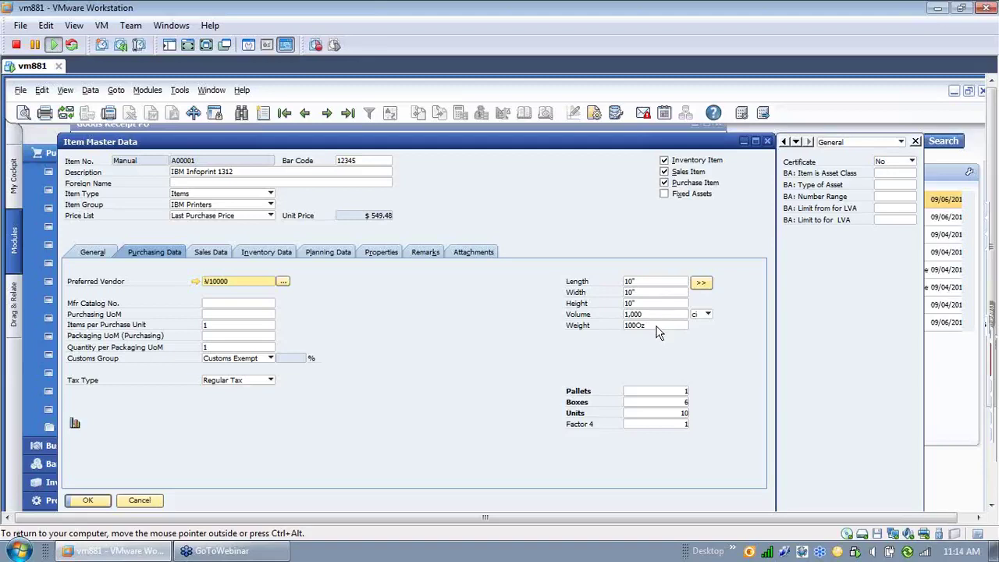
{"action": "left_click", "coordinate": [707, 315]}
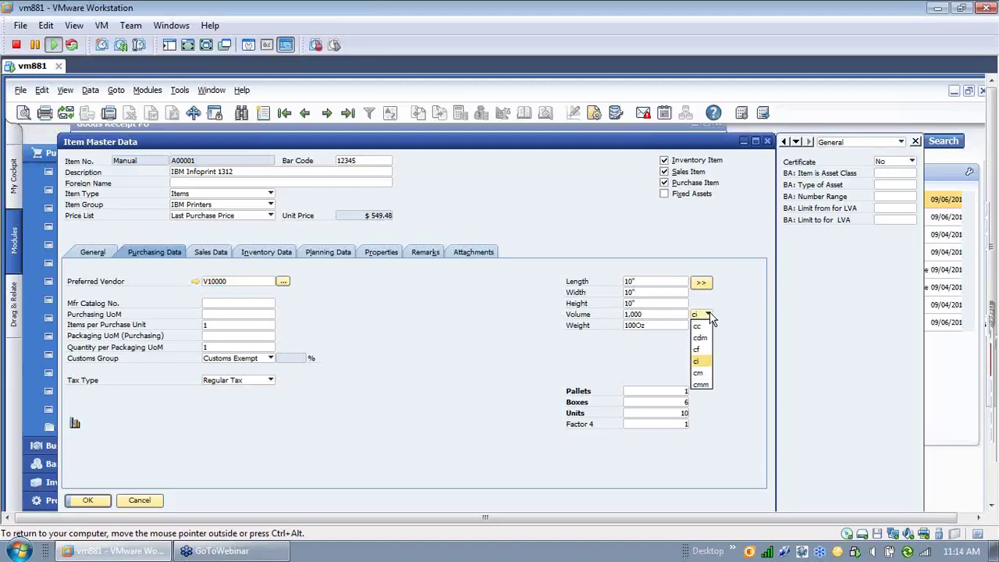
{"action": "left_click", "coordinate": [699, 352]}
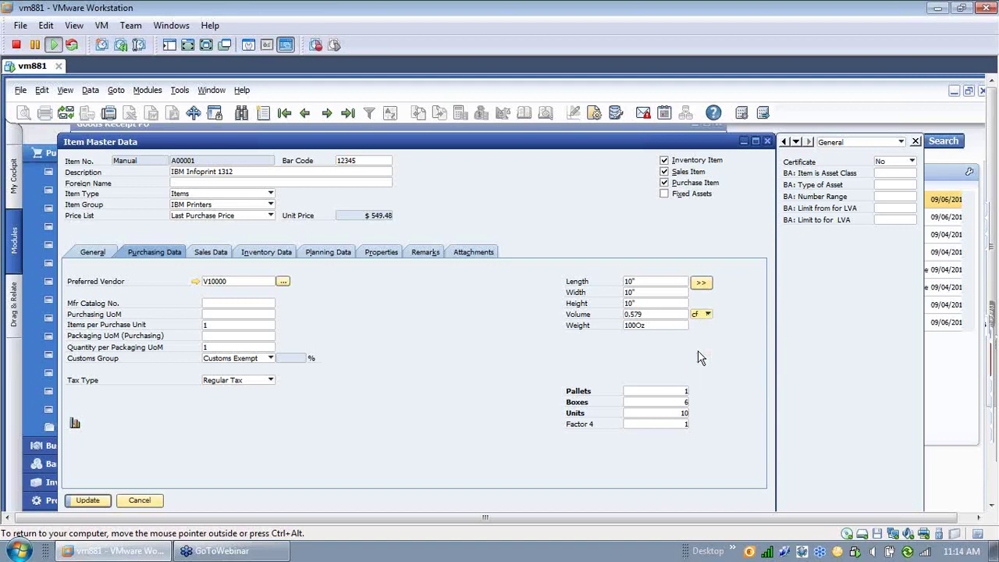
{"action": "left_click", "coordinate": [707, 315]}
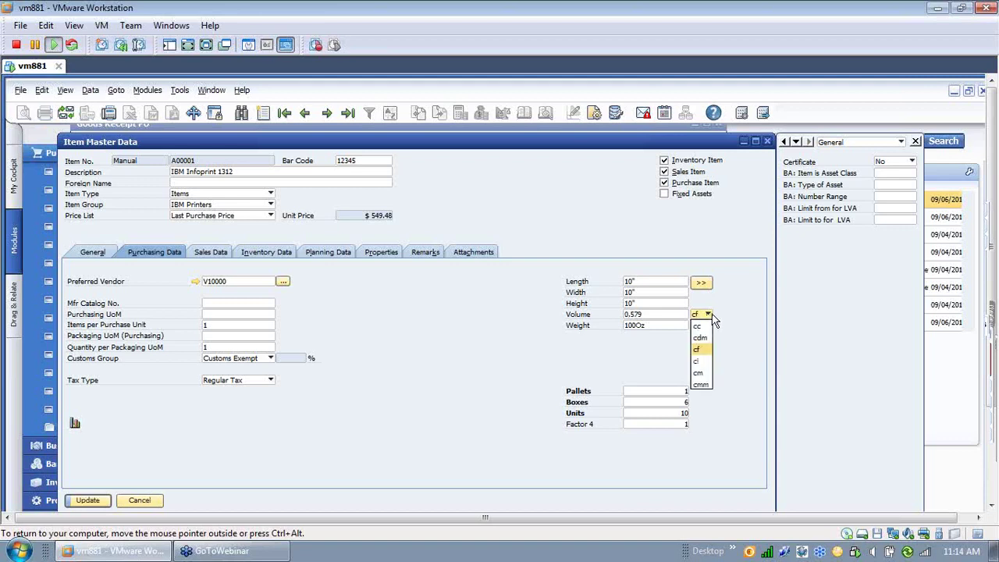
{"action": "left_click", "coordinate": [697, 362]}
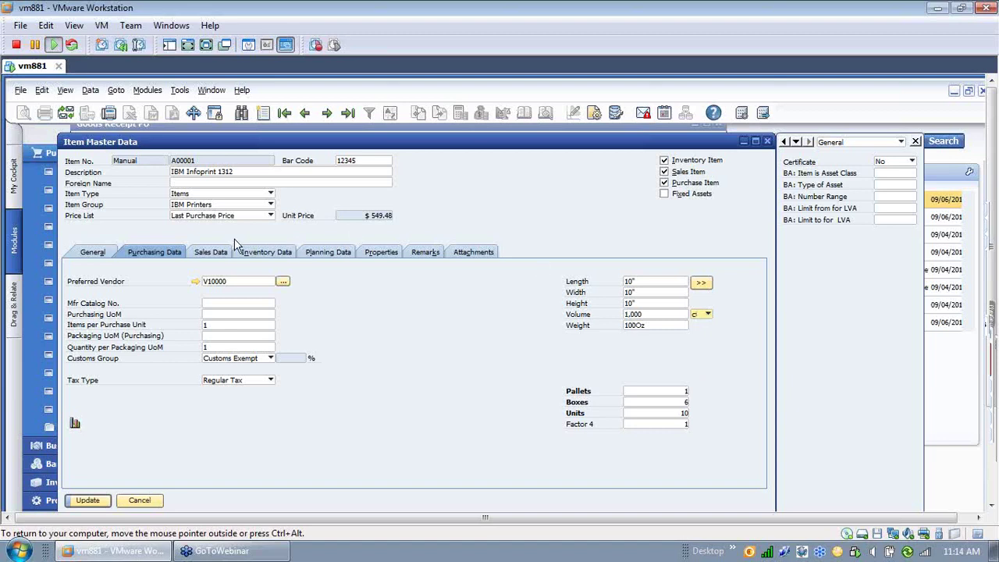
{"action": "left_click", "coordinate": [216, 254]}
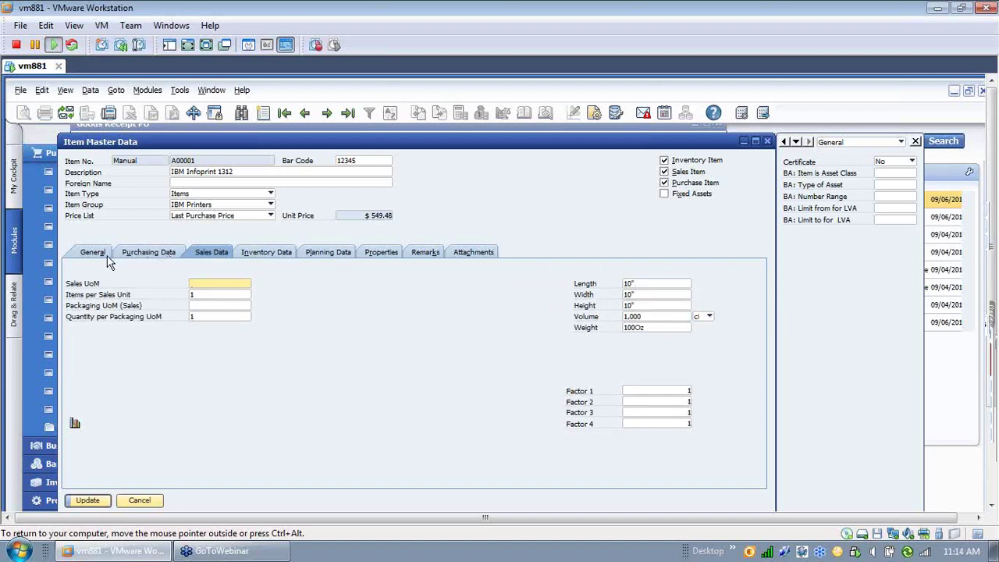
{"action": "left_click", "coordinate": [139, 502]}
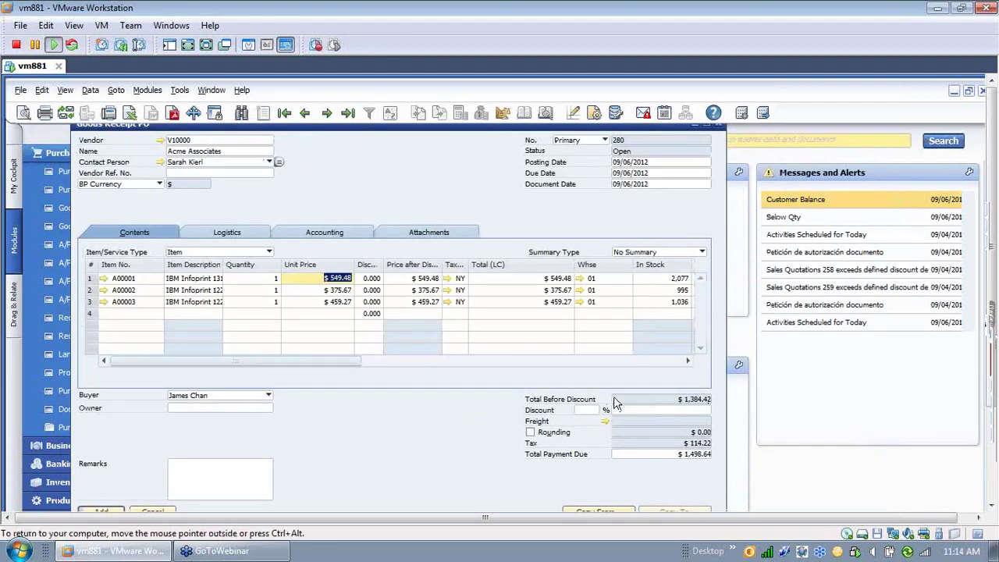
Add the goods receipt, accept that it cannot be changed, and display the last posted Goods Receipt PO
{"action": "left_click", "coordinate": [117, 511]}
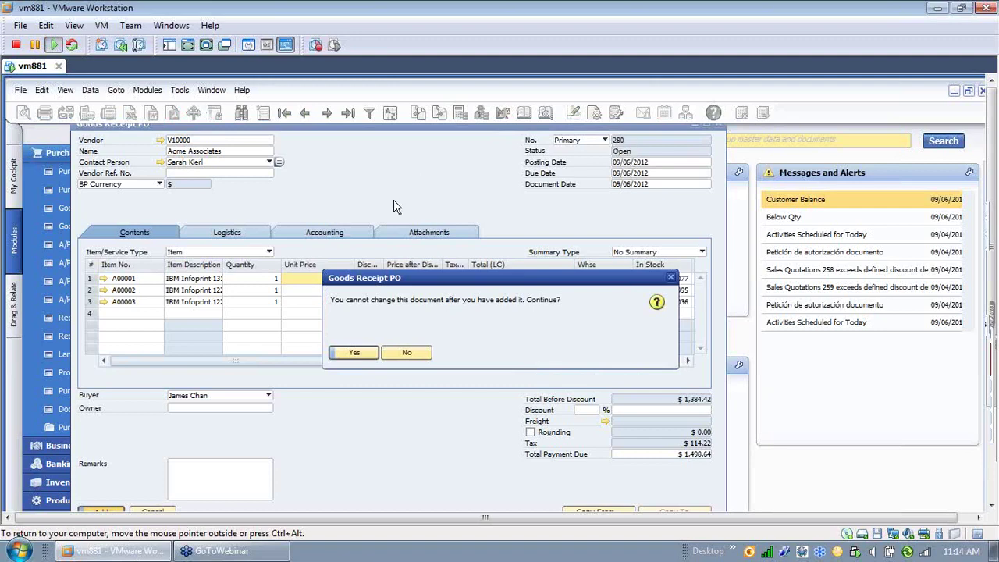
{"action": "left_click", "coordinate": [354, 354]}
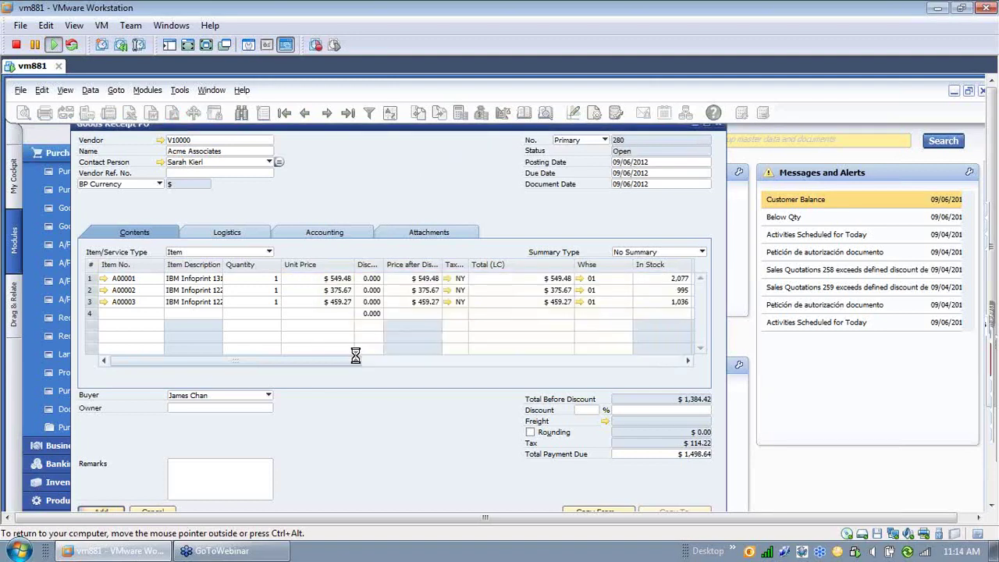
{"action": "left_click", "coordinate": [350, 114]}
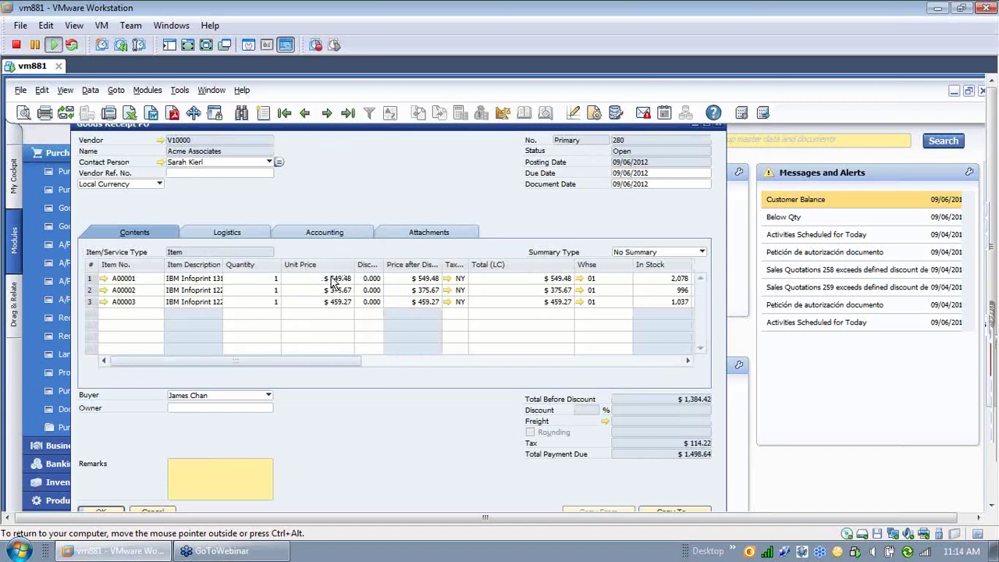
Open the journal entry of Goods Receipt PO 280, examine its debit and credit accounts, and close both the entry and the receipt
{"action": "left_click", "coordinate": [324, 234]}
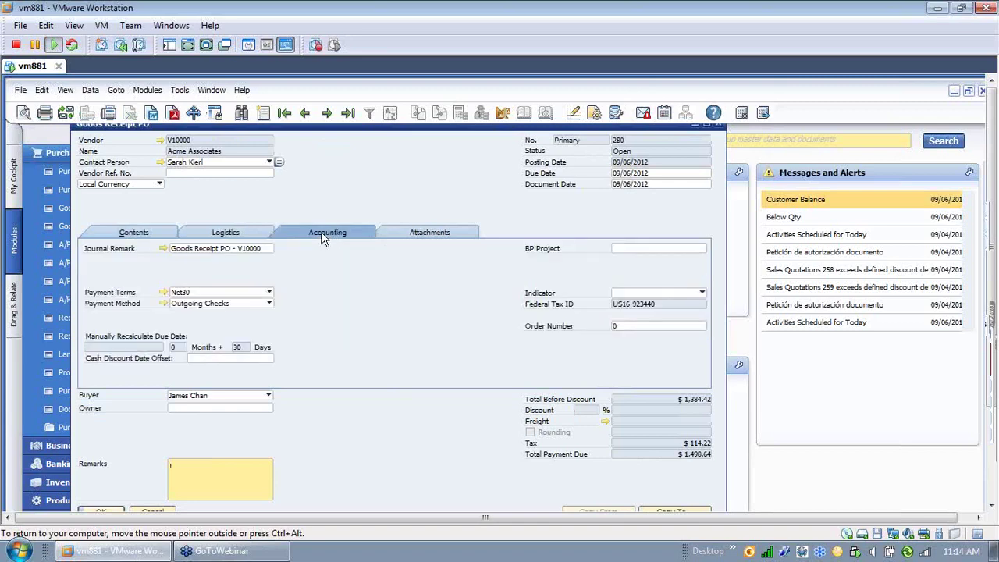
{"action": "left_click", "coordinate": [163, 248]}
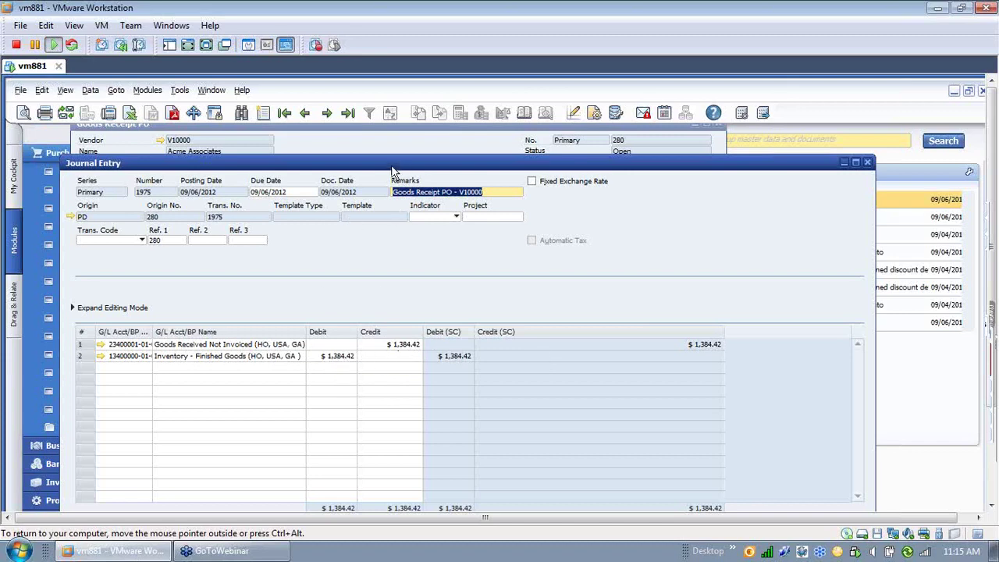
{"action": "left_click_drag", "start_coordinate": [393, 166], "coordinate": [277, 152]}
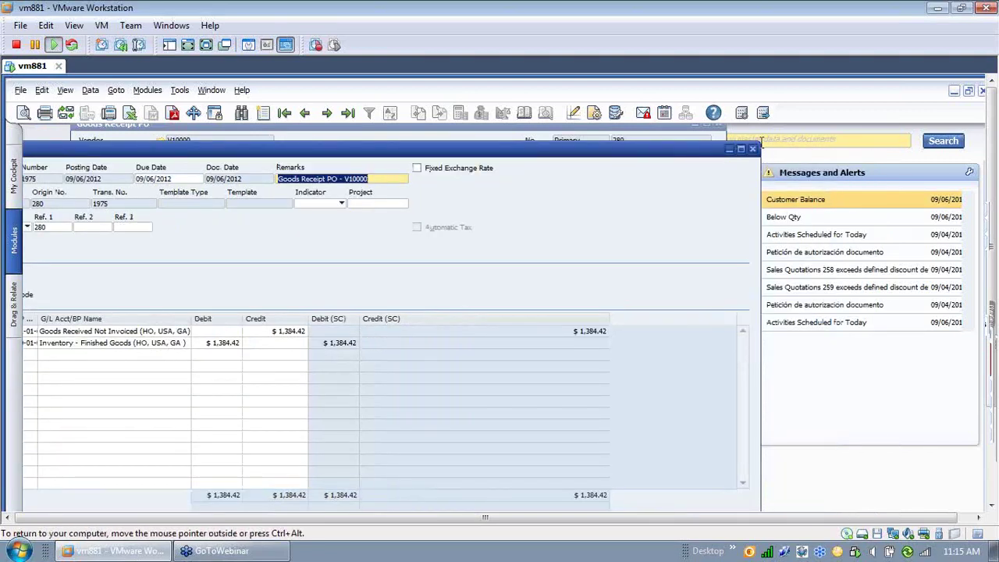
{"action": "left_click", "coordinate": [752, 149]}
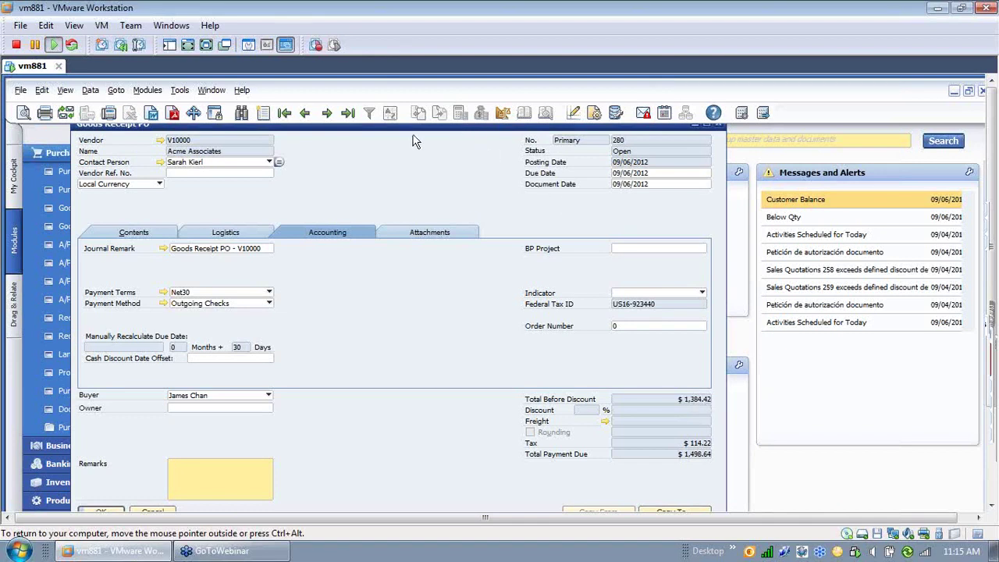
{"action": "left_click", "coordinate": [109, 512]}
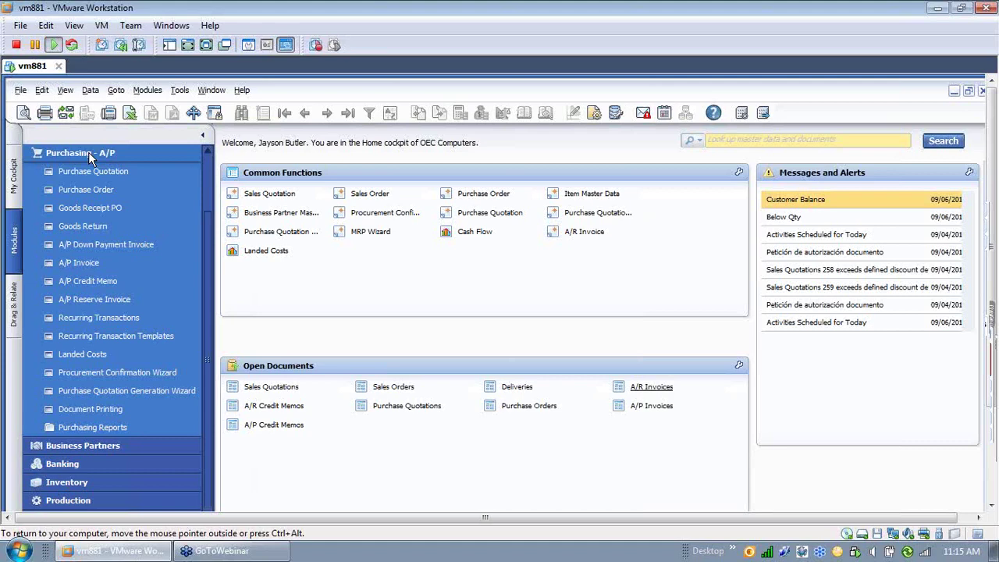
Start a new Landed Costs document in Purchasing - A/P and choose V10000 Acme Associates as the vendor
{"action": "left_click", "coordinate": [78, 354]}
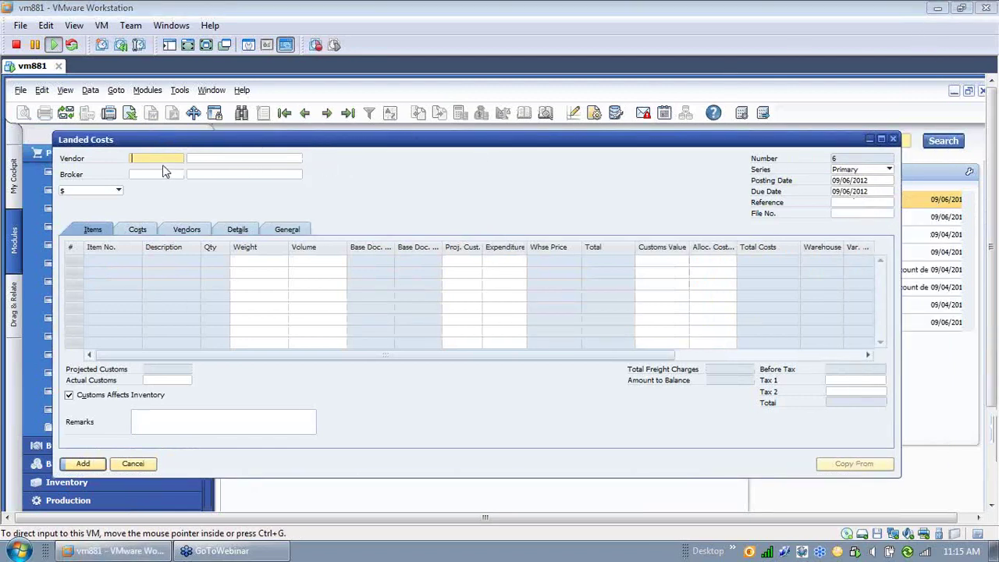
{"action": "left_click", "coordinate": [401, 150]}
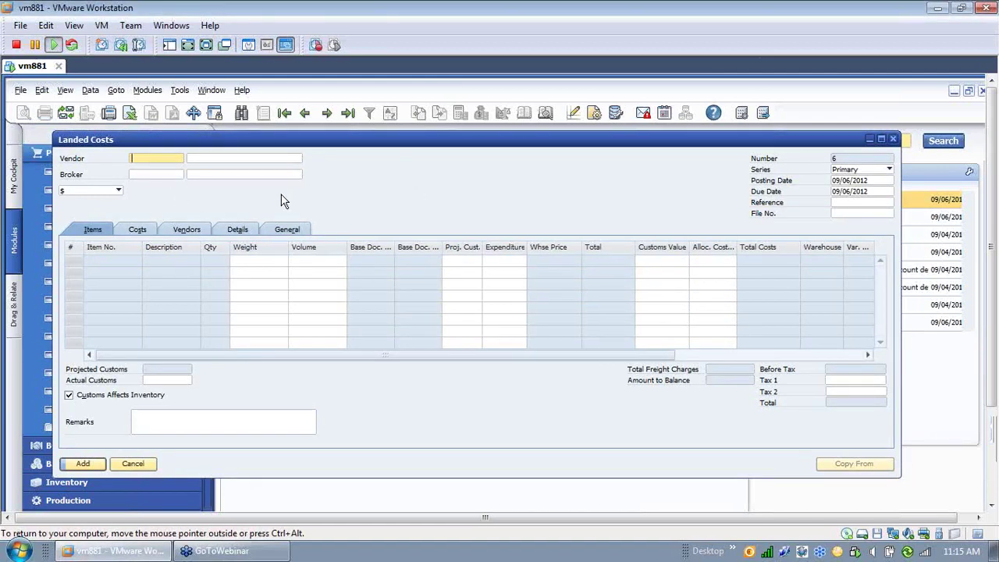
{"action": "key", "text": "Tab"}
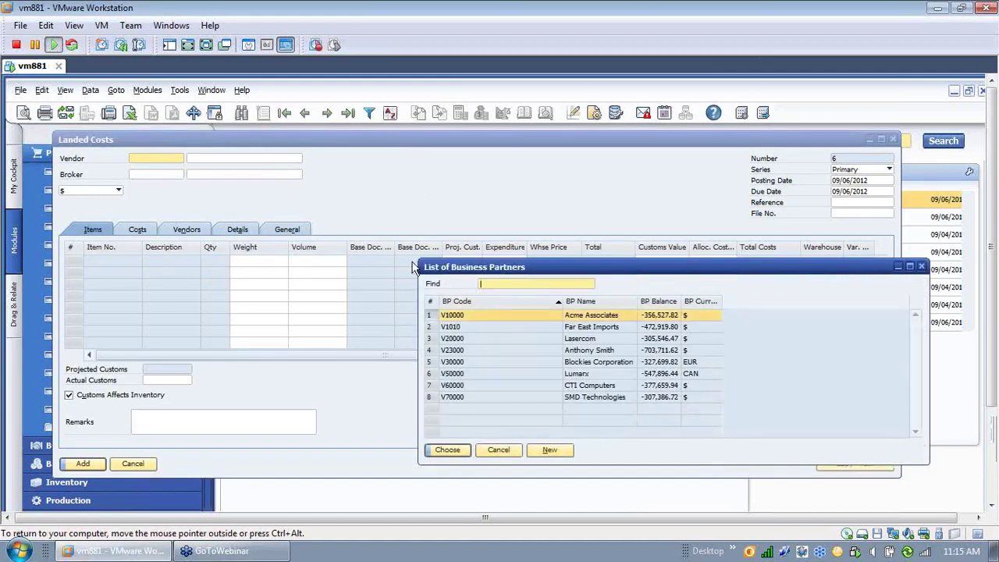
{"action": "left_click", "coordinate": [447, 452]}
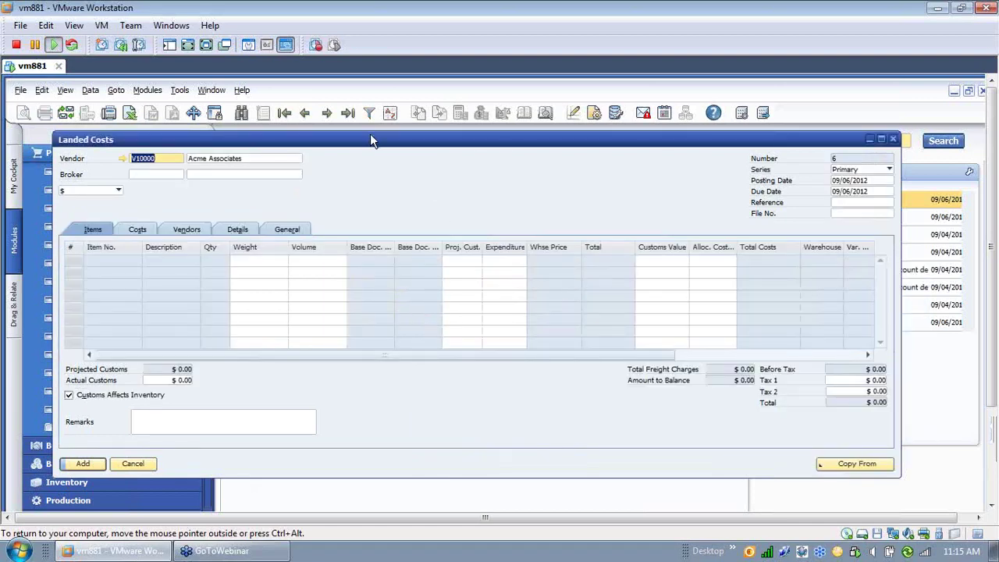
{"action": "left_click_drag", "start_coordinate": [370, 139], "coordinate": [356, 138]}
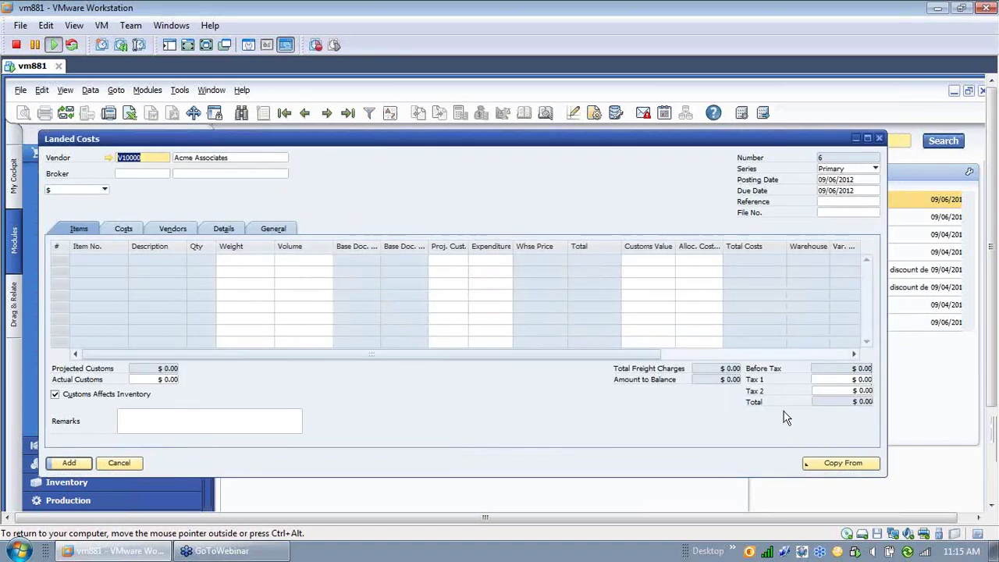
Copy the items of Acme Associates' Goods Receipt PO 280 into the landed costs document
{"action": "left_click", "coordinate": [841, 466]}
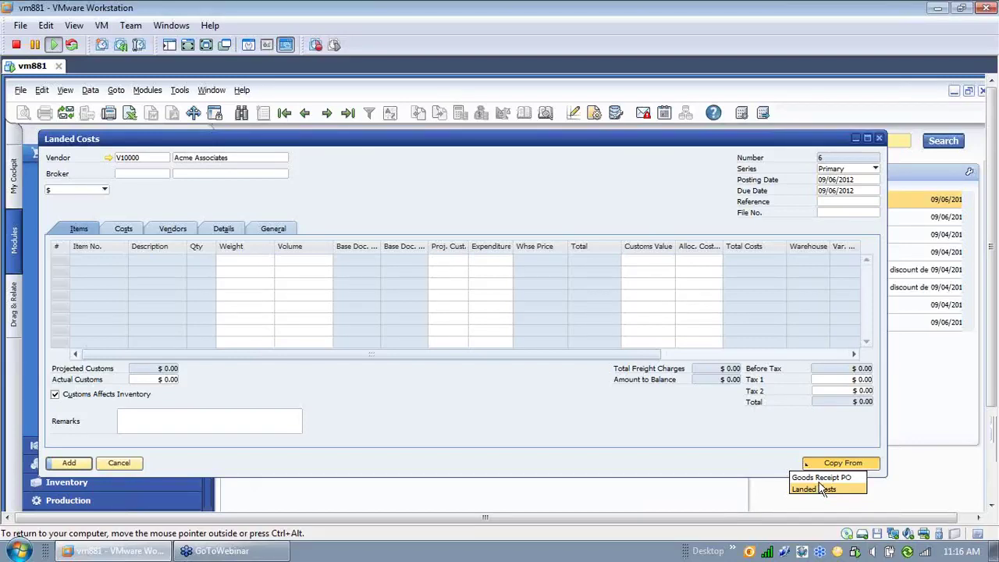
{"action": "left_click", "coordinate": [819, 478]}
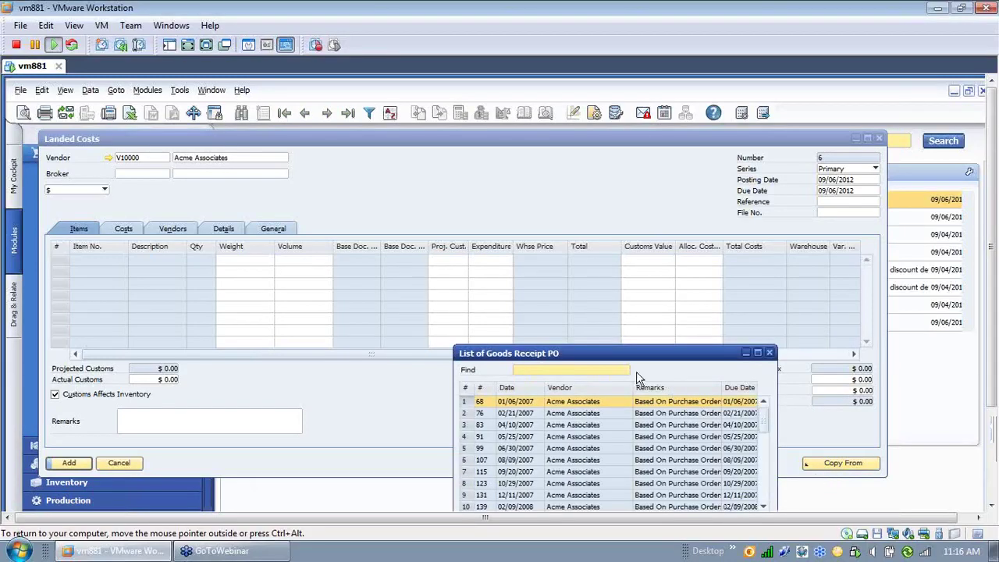
{"action": "left_click_drag", "start_coordinate": [602, 356], "coordinate": [391, 167]}
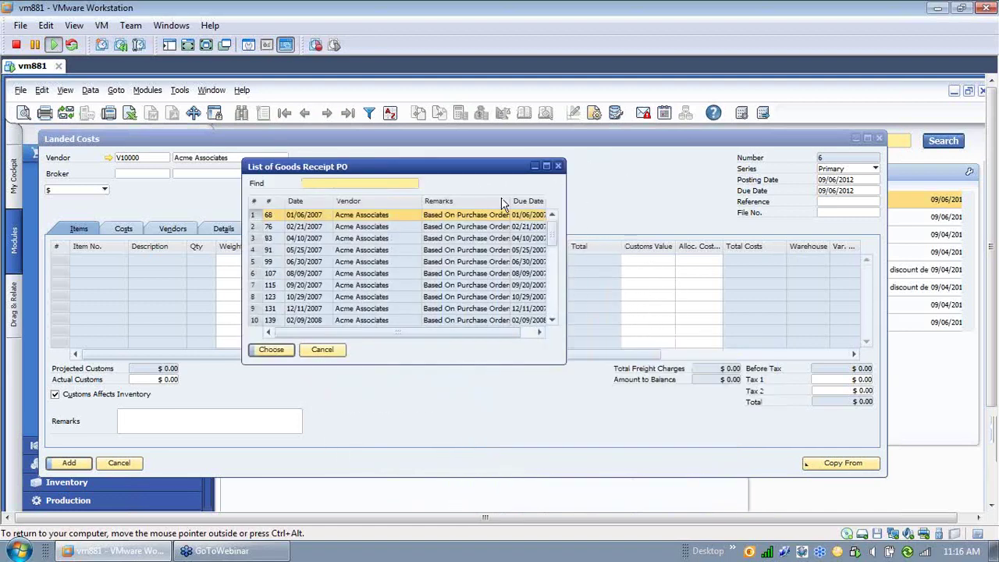
{"action": "left_click_drag", "start_coordinate": [551, 228], "coordinate": [566, 351]}
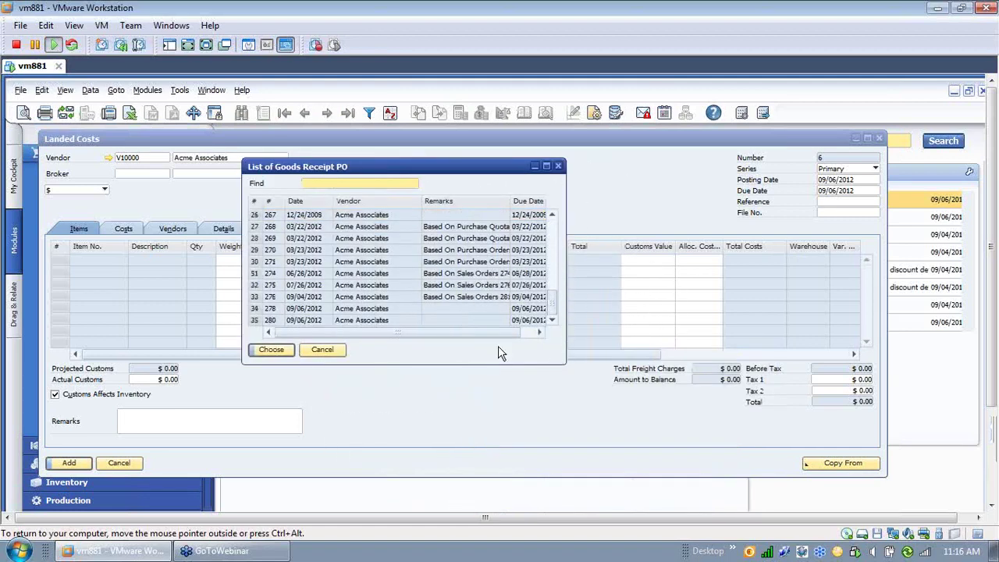
{"action": "left_click", "coordinate": [359, 322]}
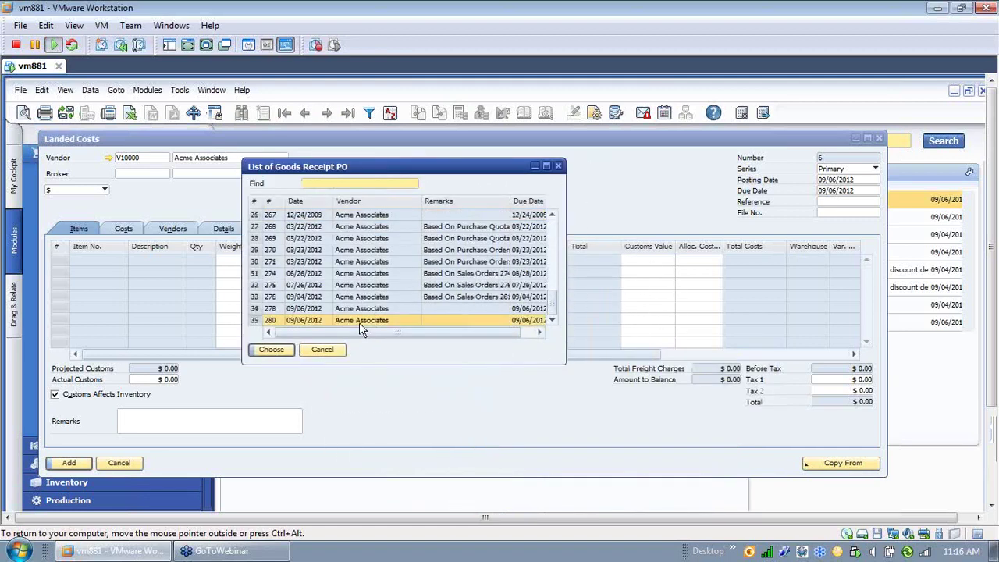
{"action": "left_click", "coordinate": [269, 350]}
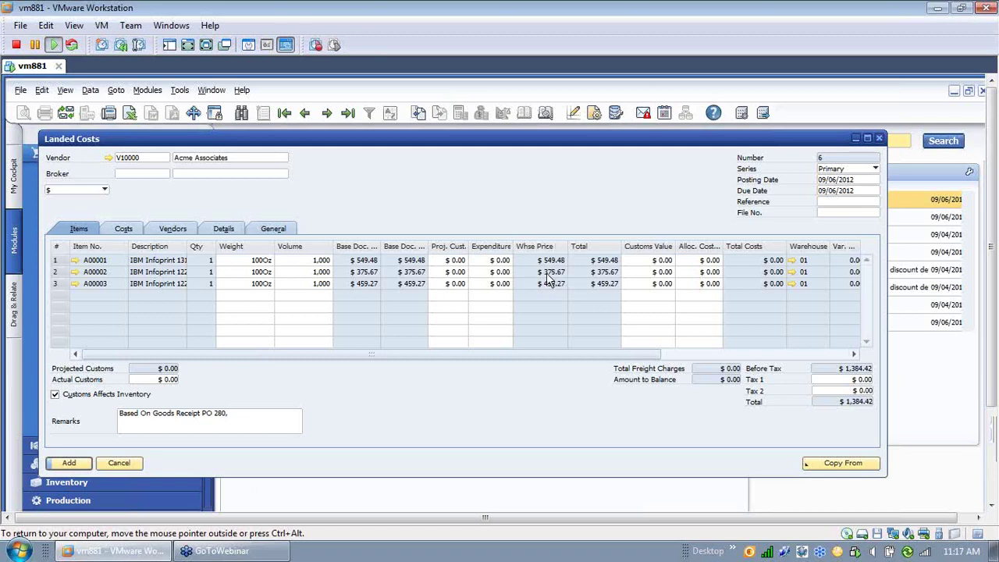
In the fixed costs, allocate Insurance by Cash Value Before Customs and set its amount to $100
{"action": "left_click", "coordinate": [162, 379]}
{"action": "left_click", "coordinate": [125, 230]}
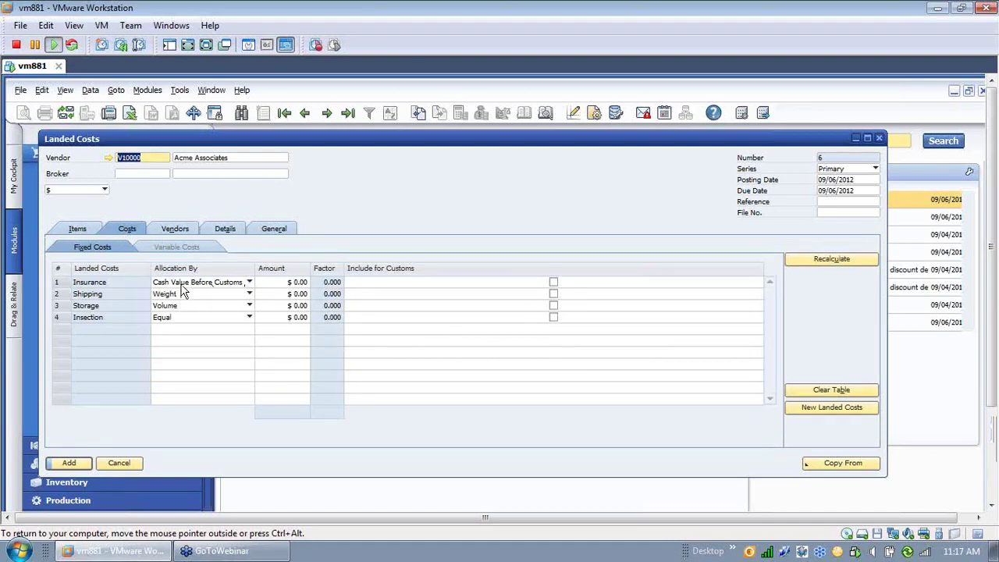
{"action": "left_click", "coordinate": [249, 282]}
{"action": "left_click", "coordinate": [224, 295]}
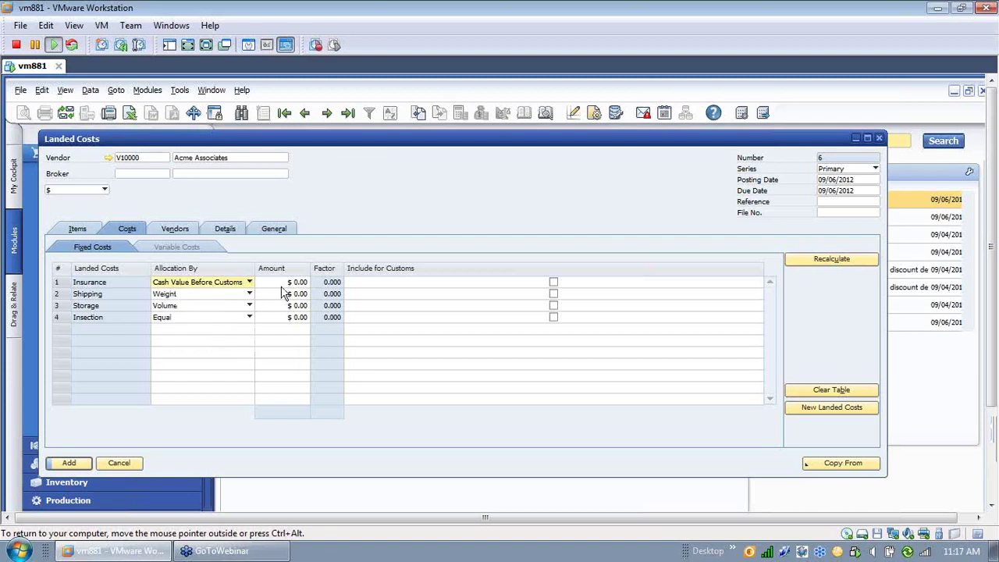
{"action": "left_click", "coordinate": [290, 283]}
{"action": "type", "text": "1"}
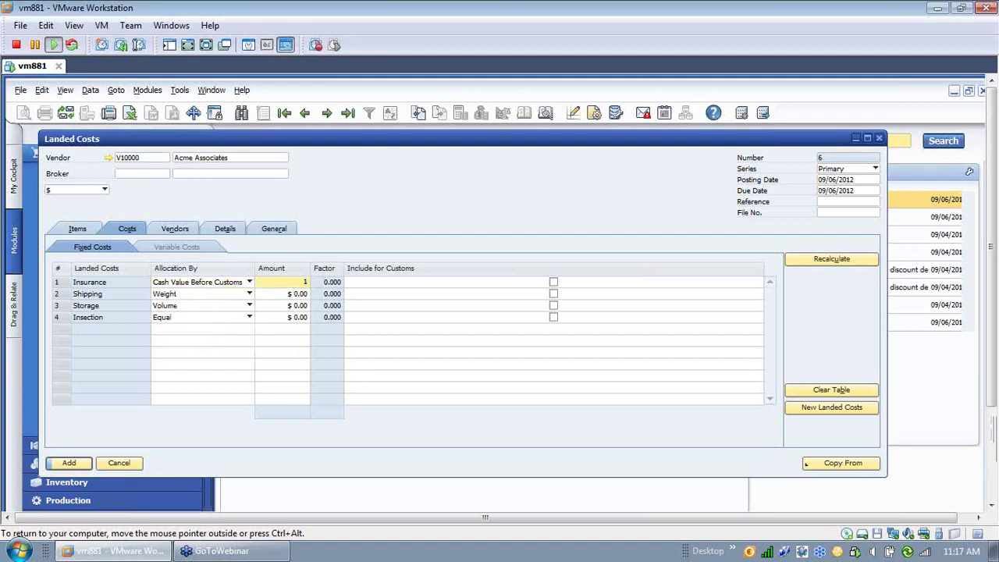
{"action": "type", "text": "00"}
{"action": "key", "text": "Tab"}
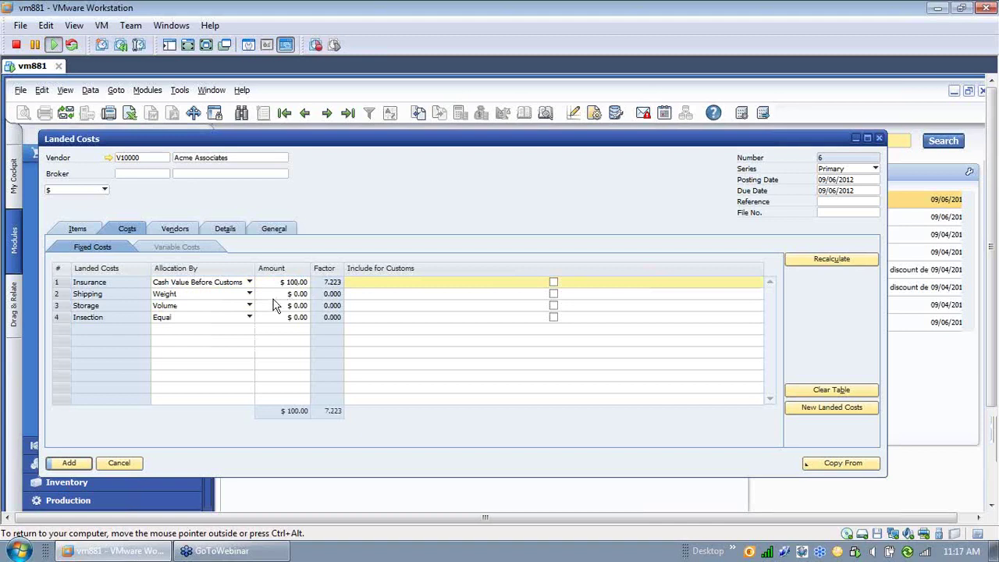
Set the fixed cost amounts to $500 for Shipping, $150 for Storage and $50 for Insection
{"action": "left_click", "coordinate": [273, 298]}
{"action": "type", "text": "5"}
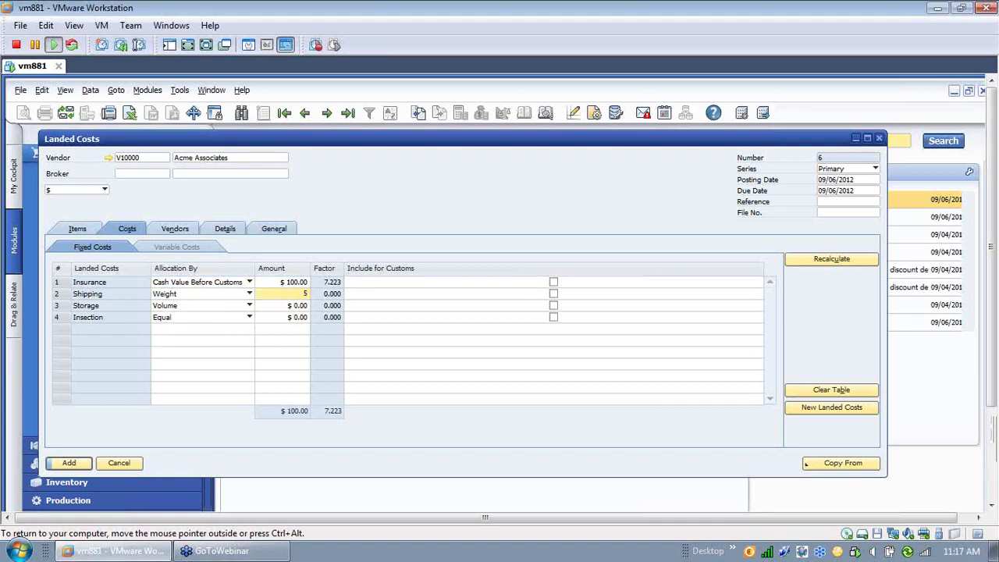
{"action": "left_click", "coordinate": [293, 305]}
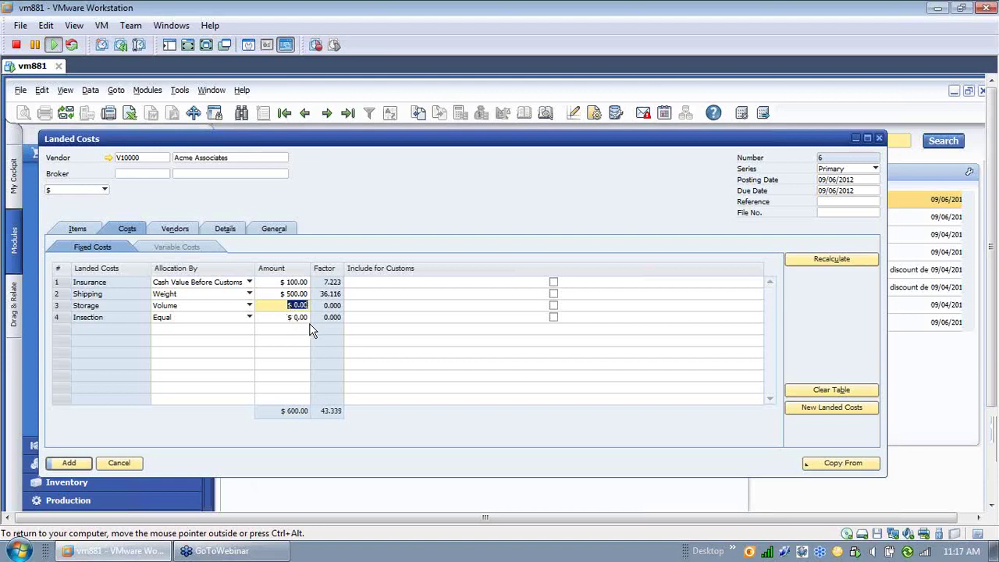
{"action": "type", "text": "150"}
{"action": "key", "text": "Tab"}
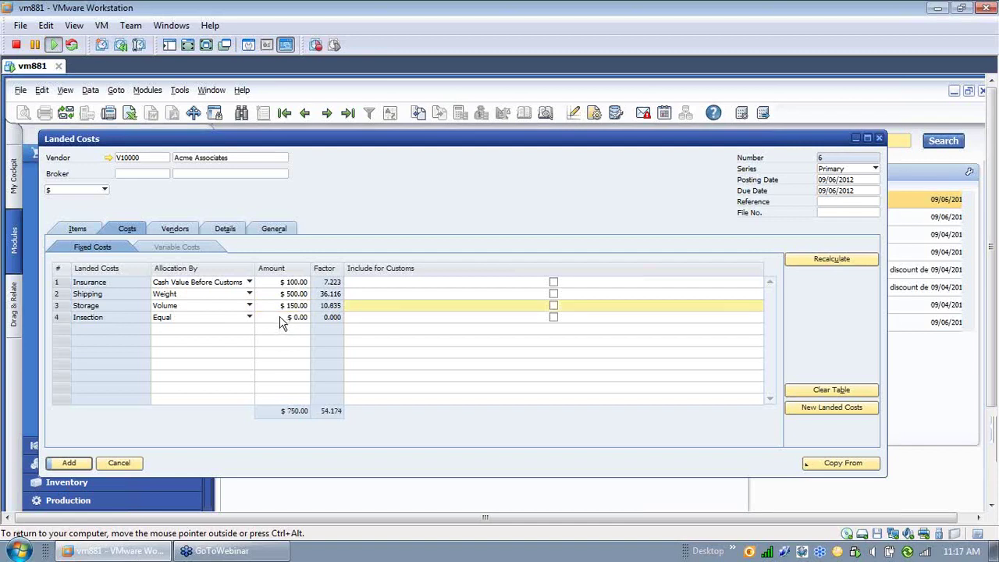
{"action": "left_click", "coordinate": [281, 318]}
{"action": "type", "text": "50"}
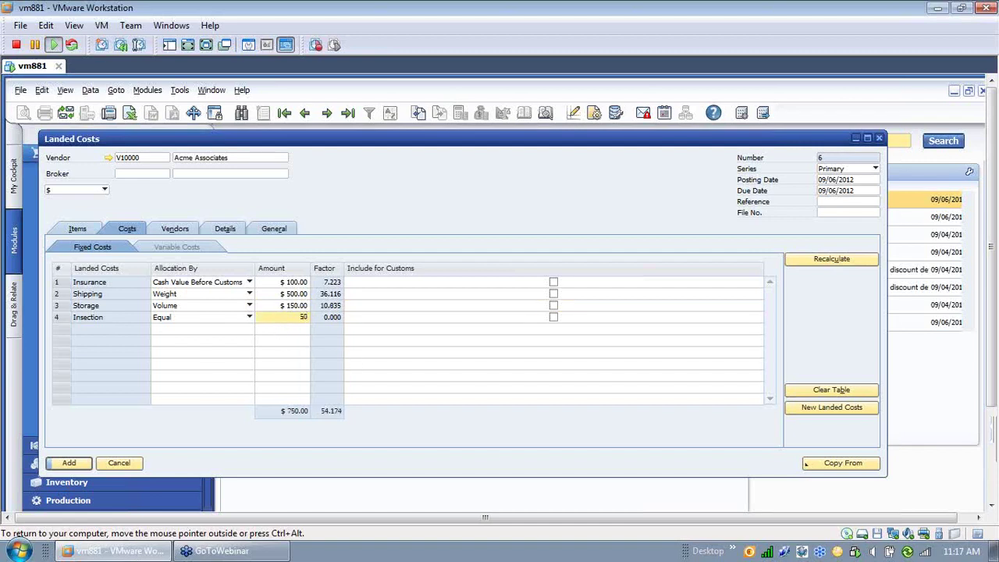
{"action": "key", "text": "Tab"}
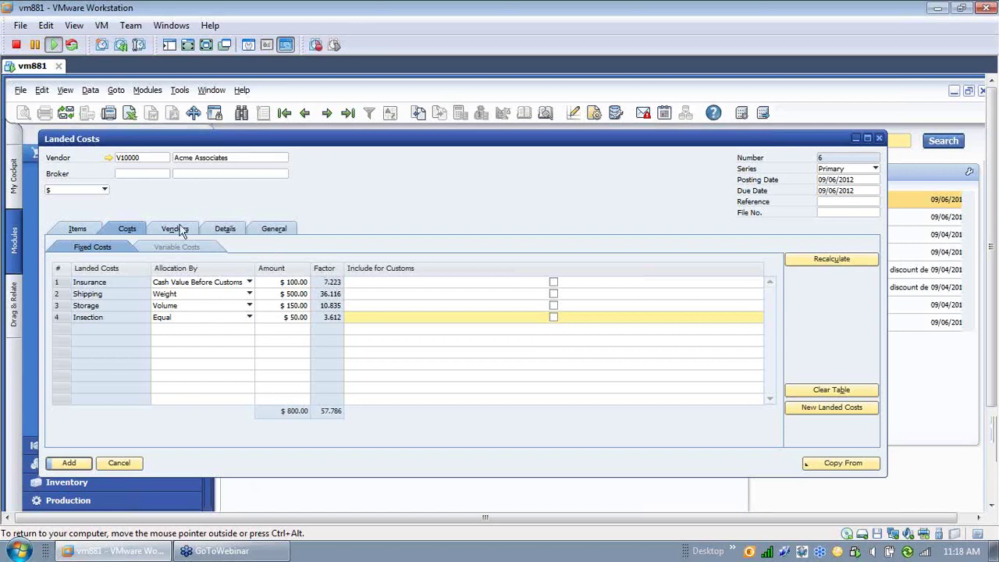
Compare the fixed cost amounts and factors with each item's expenditure, warehouse price, allocated costs and total
{"action": "left_click", "coordinate": [79, 229]}
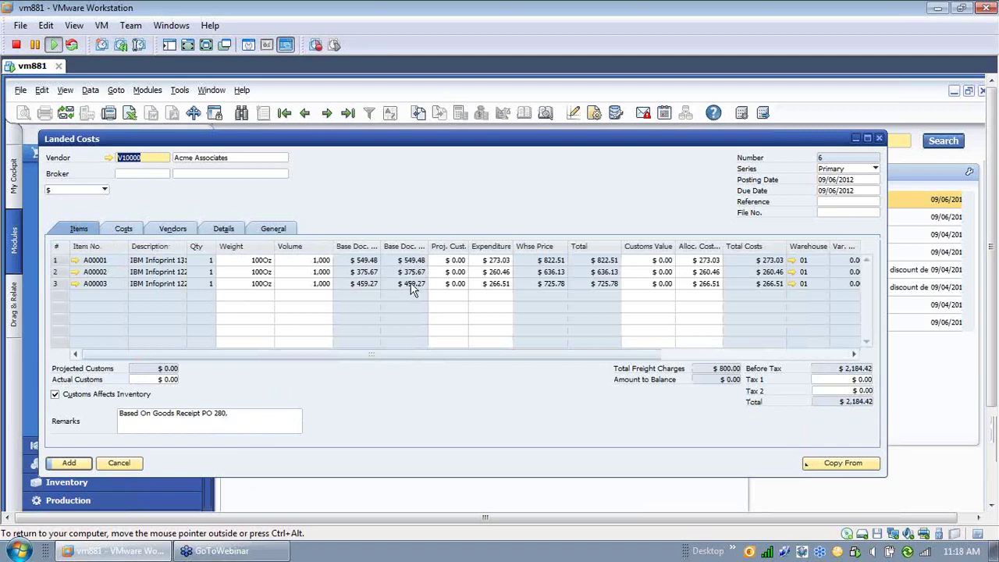
{"action": "left_click", "coordinate": [128, 229]}
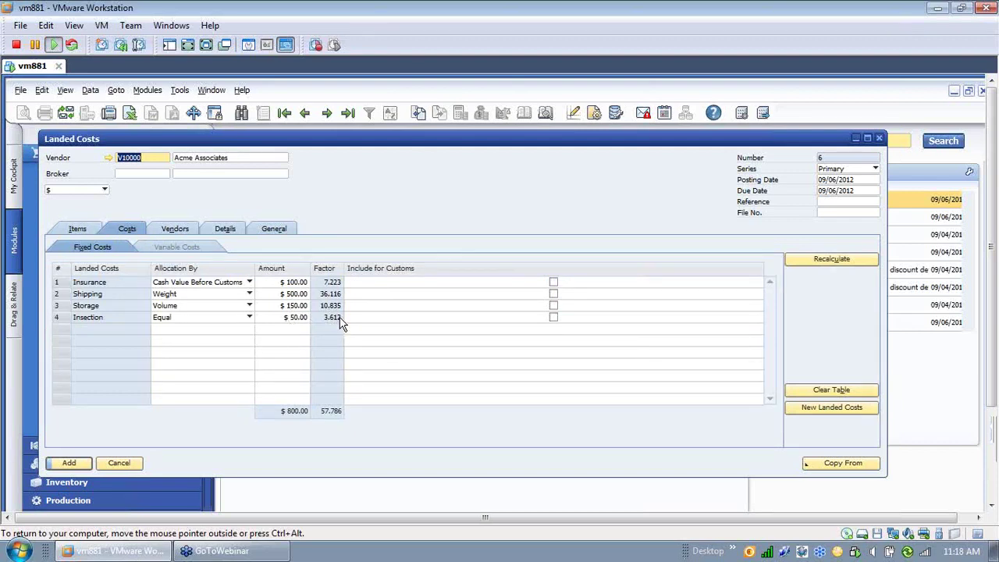
{"action": "left_click", "coordinate": [78, 229]}
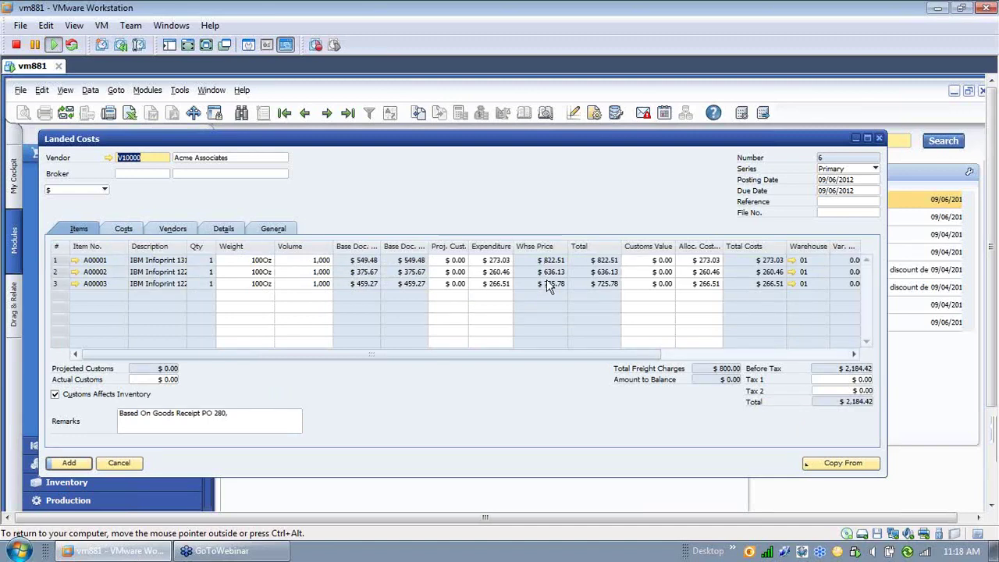
{"action": "left_click", "coordinate": [126, 228]}
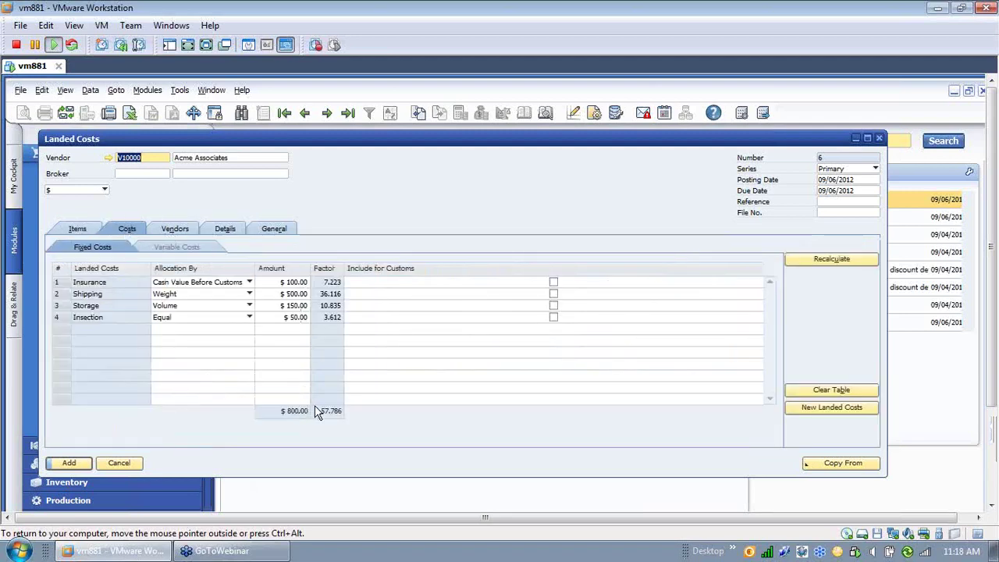
{"action": "left_click", "coordinate": [78, 228]}
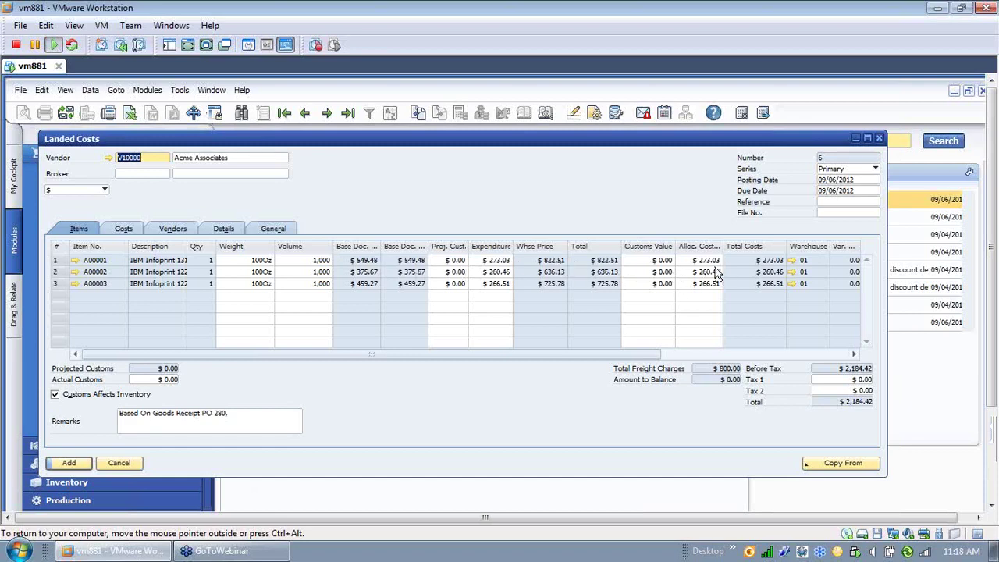
{"action": "left_click", "coordinate": [129, 230]}
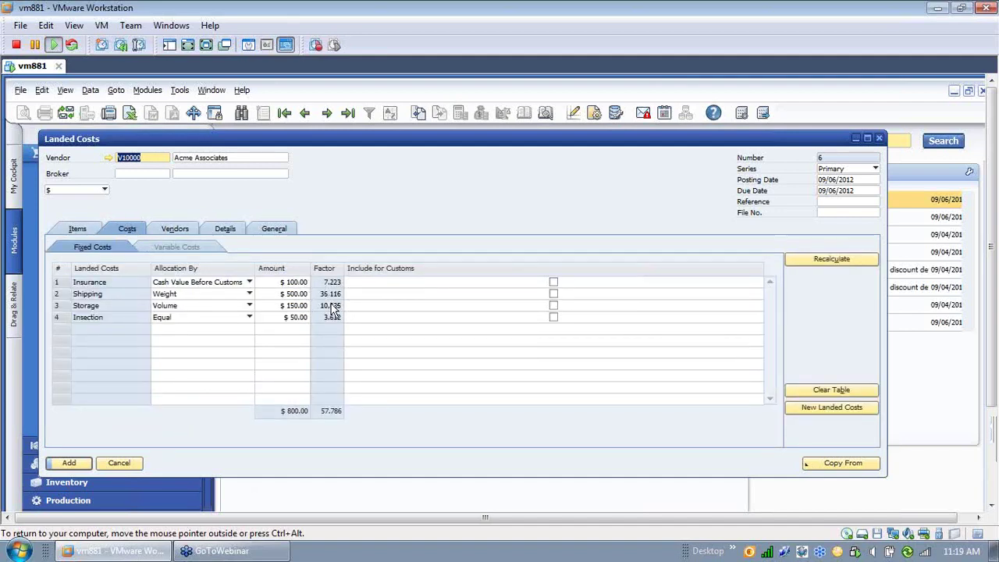
{"action": "left_click", "coordinate": [81, 231]}
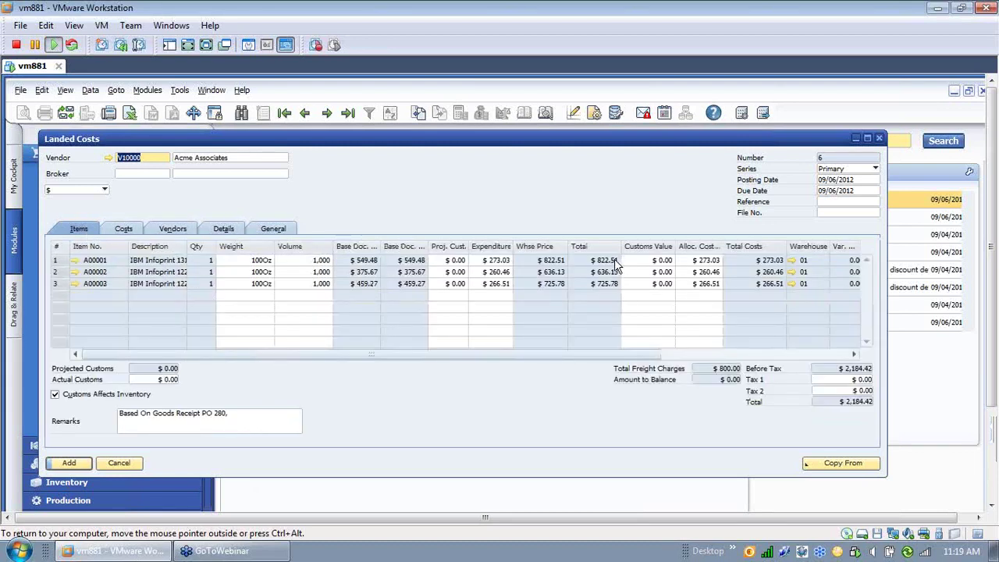
Review the landed costs document's vendors, the price list updated for each item, and the journal remarks, keeping Last Purchase Price for A00001
{"action": "left_click", "coordinate": [176, 231]}
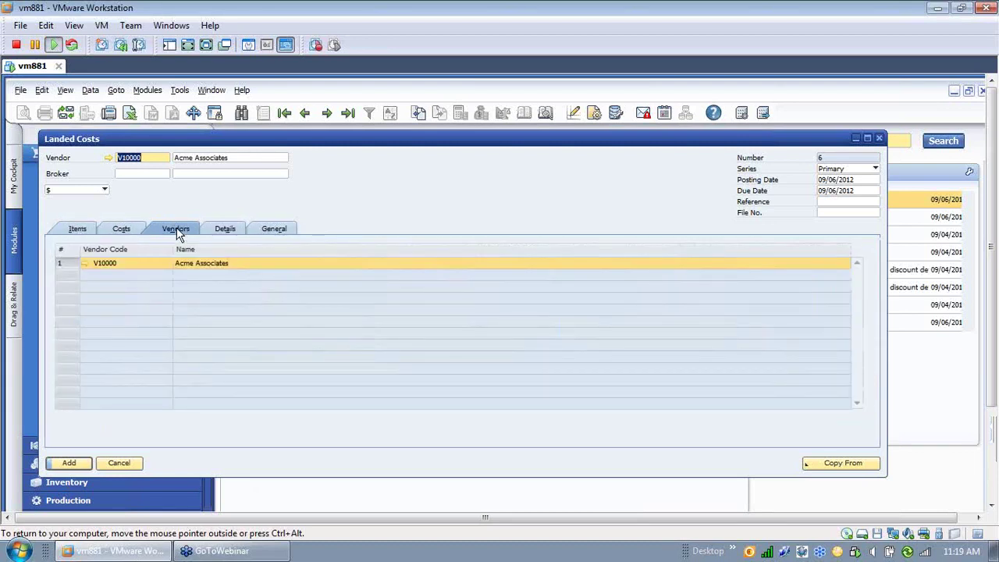
{"action": "left_click", "coordinate": [224, 232]}
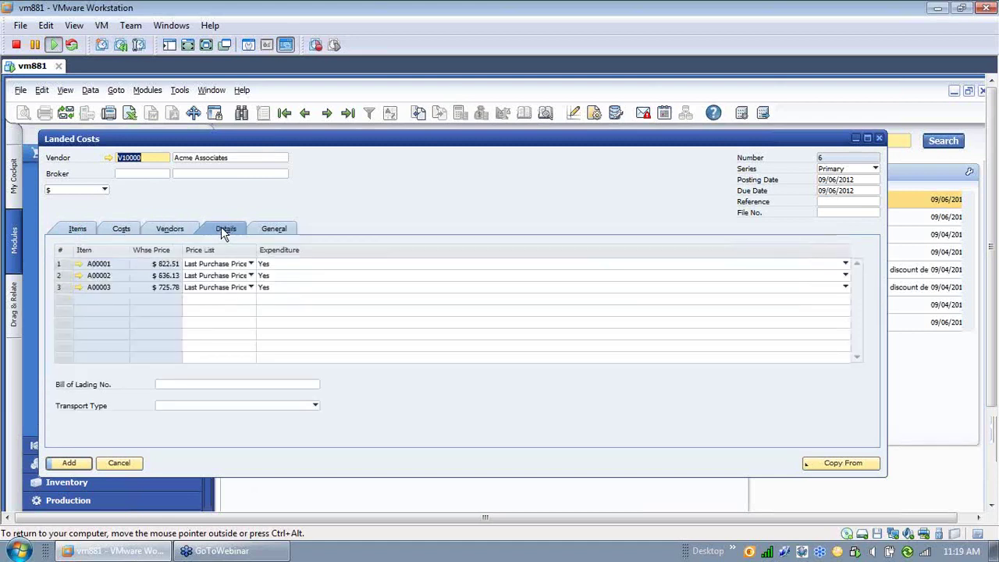
{"action": "left_click", "coordinate": [252, 265]}
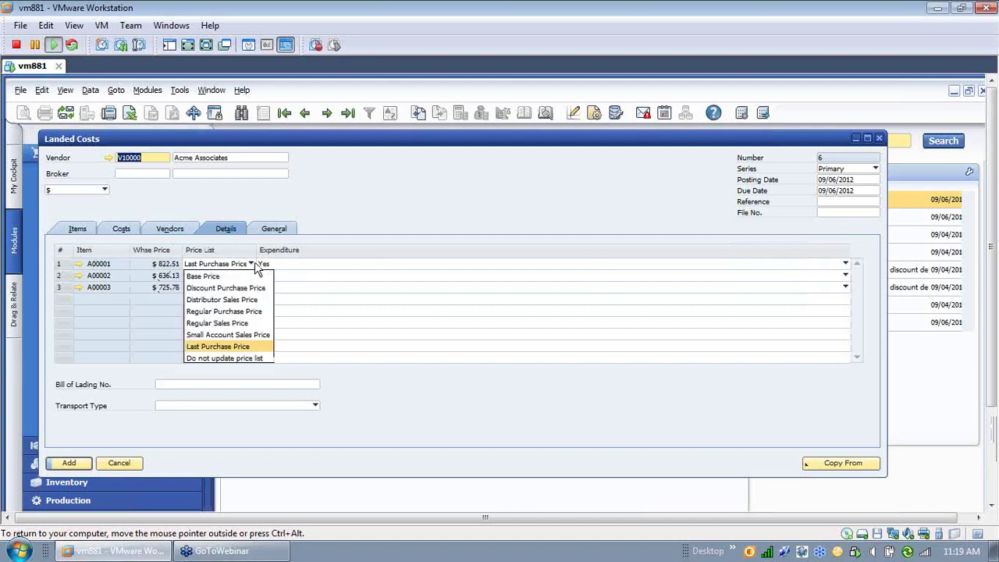
{"action": "left_click", "coordinate": [232, 348]}
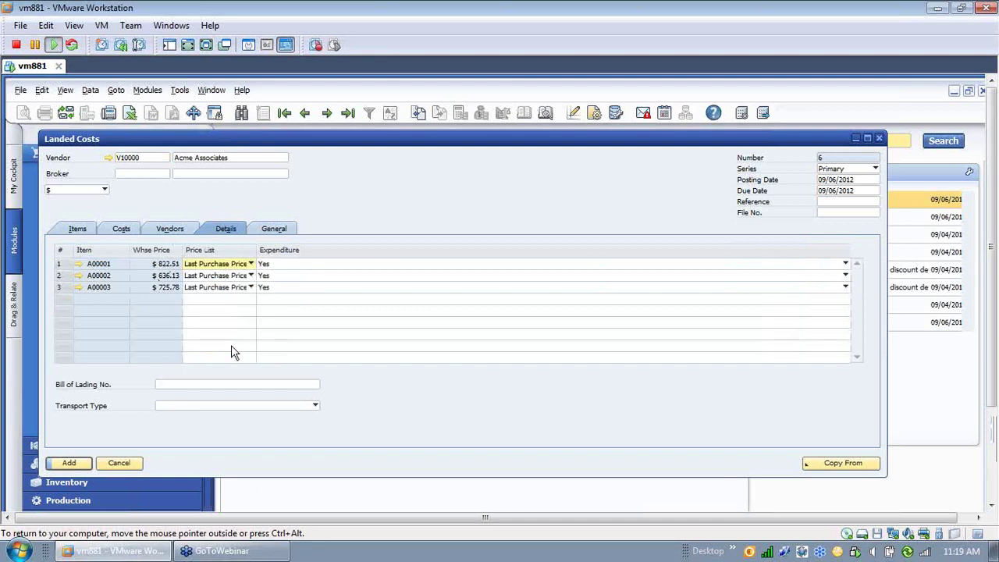
{"action": "left_click", "coordinate": [274, 230]}
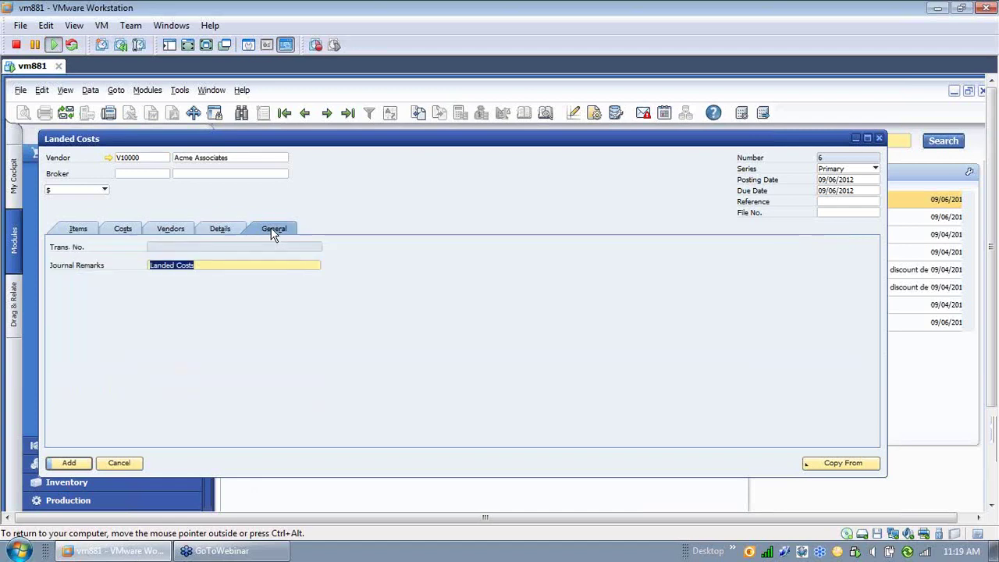
{"action": "left_click", "coordinate": [79, 230]}
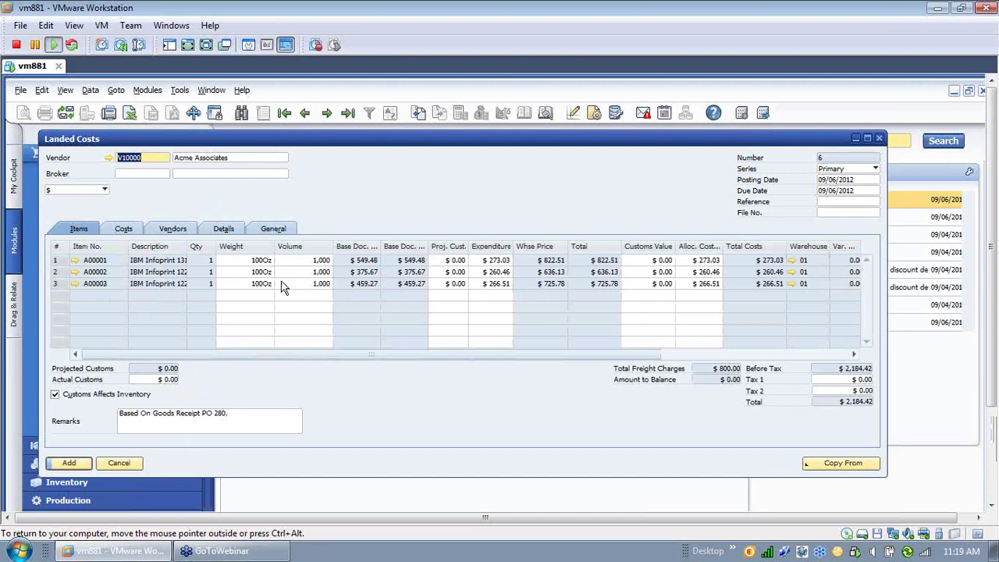
Add the landed costs document based on Goods Receipt PO 280 and reopen it as the last record
{"action": "left_click", "coordinate": [68, 462]}
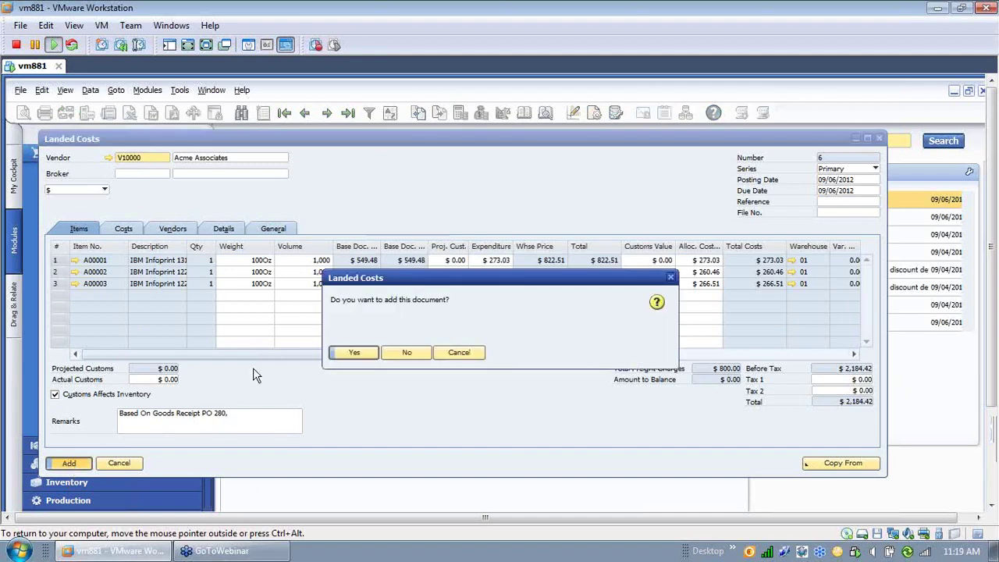
{"action": "left_click", "coordinate": [366, 355]}
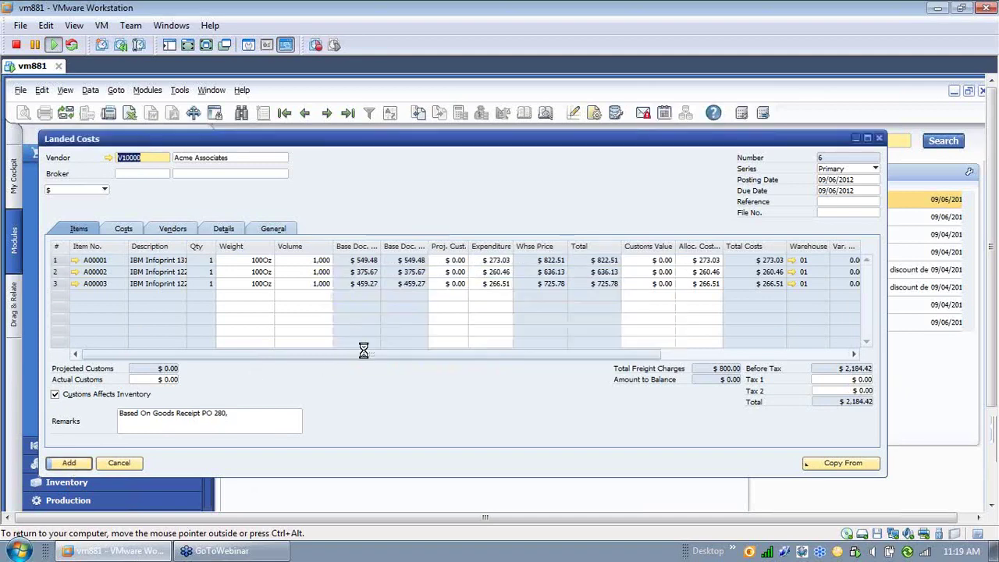
{"action": "left_click", "coordinate": [348, 113]}
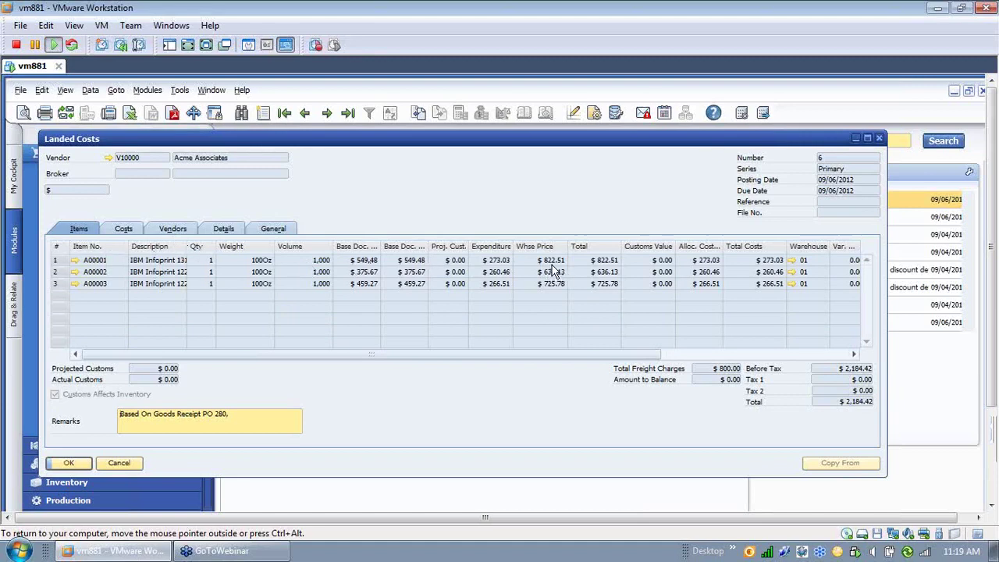
Check item A00001's unit price under the Last Purchase Price list in its master data, then return to the landed costs document
{"action": "left_click", "coordinate": [76, 260]}
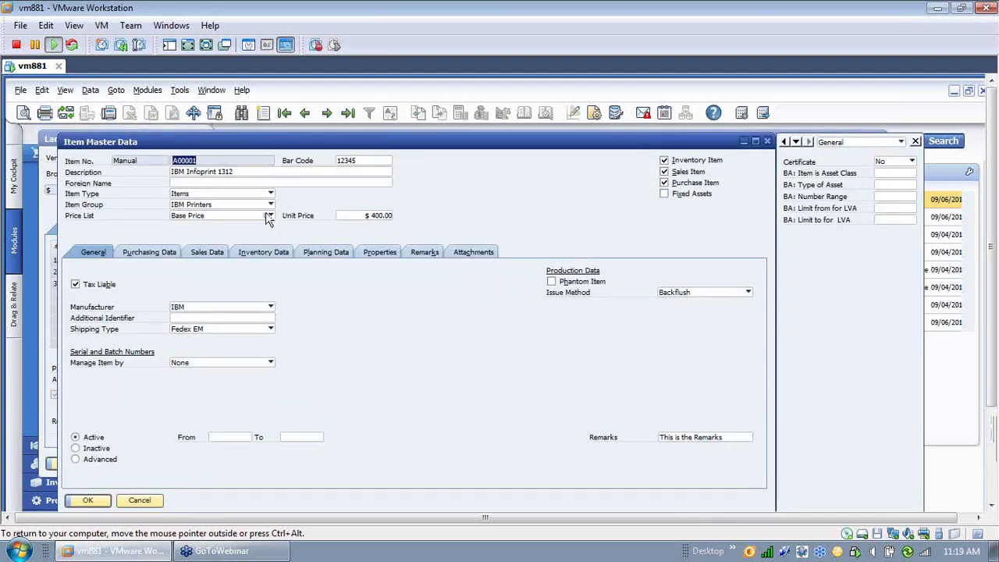
{"action": "left_click", "coordinate": [270, 215]}
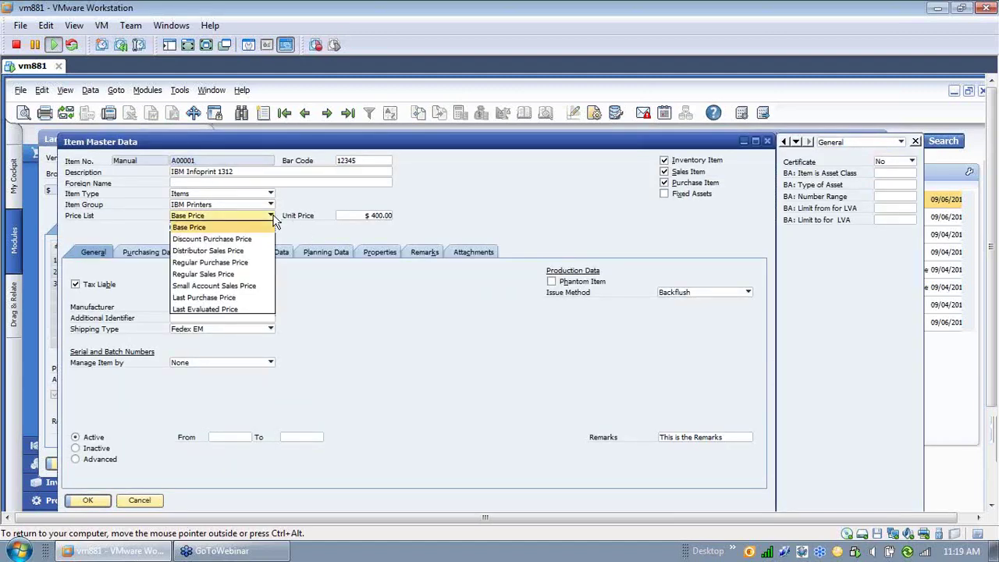
{"action": "left_click", "coordinate": [221, 298]}
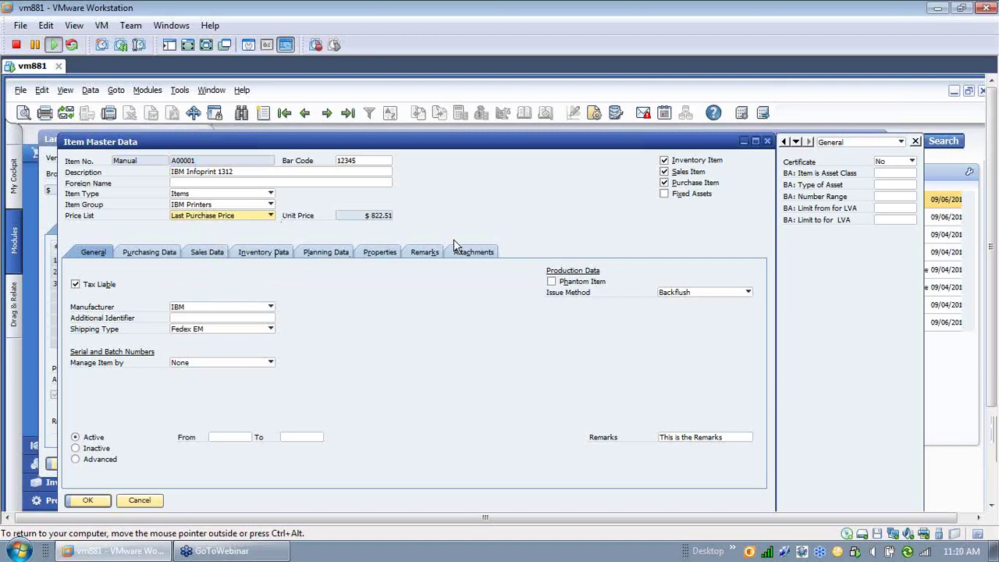
{"action": "left_click", "coordinate": [89, 499]}
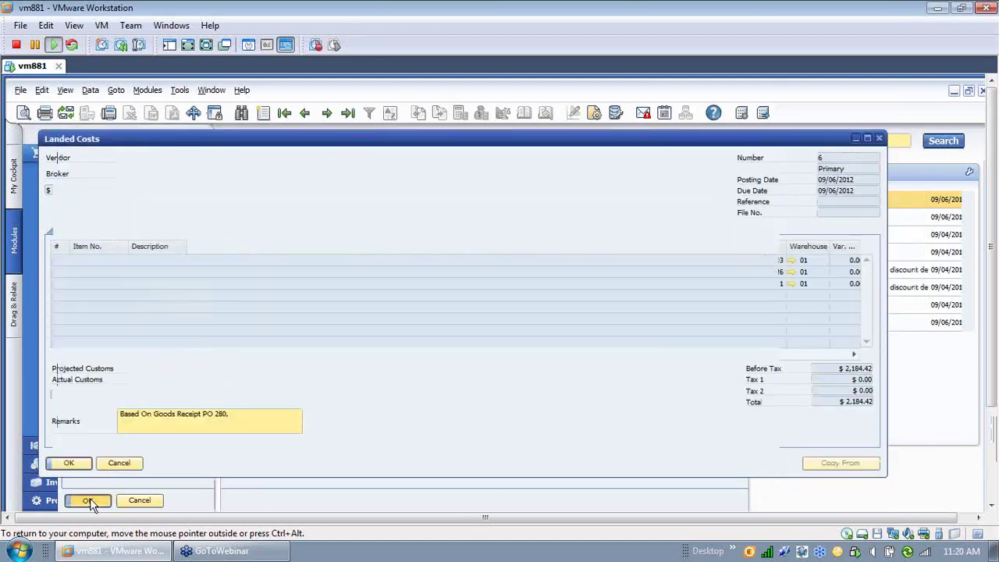
Examine the accounts, debits and credits of the journal entry posted by the landed costs document, and close the entry
{"action": "left_click", "coordinate": [271, 234]}
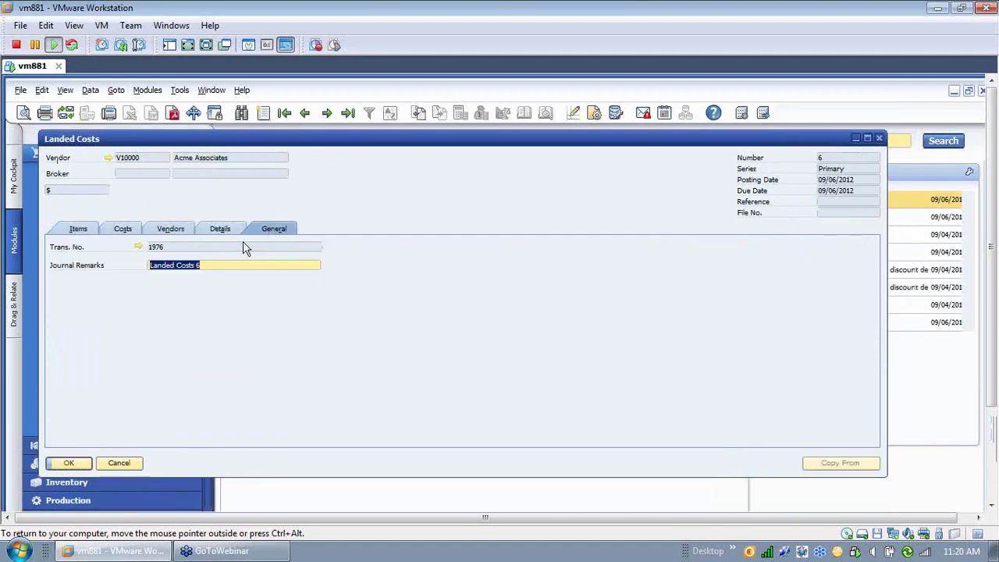
{"action": "left_click", "coordinate": [141, 249]}
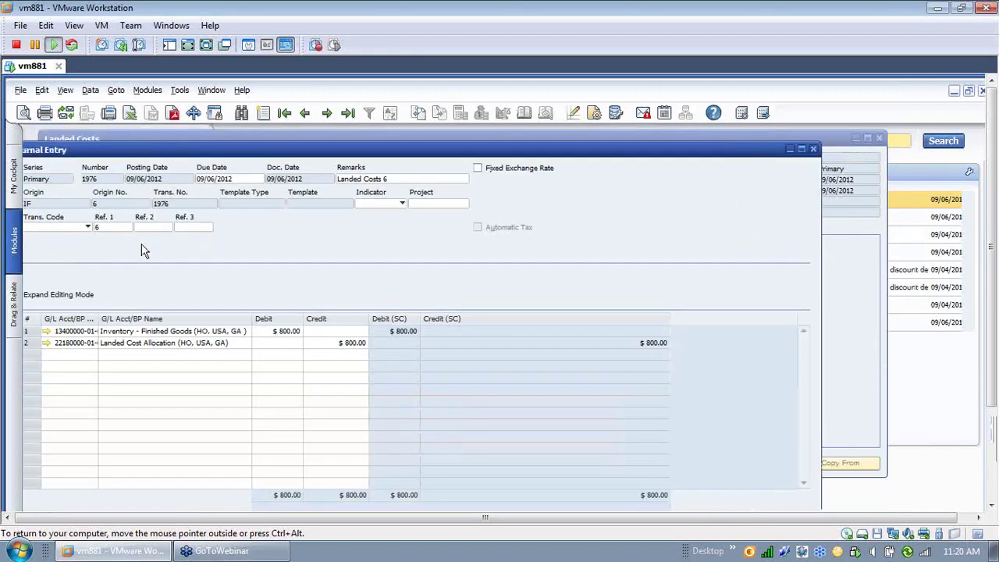
{"action": "left_click_drag", "start_coordinate": [243, 143], "coordinate": [267, 135]}
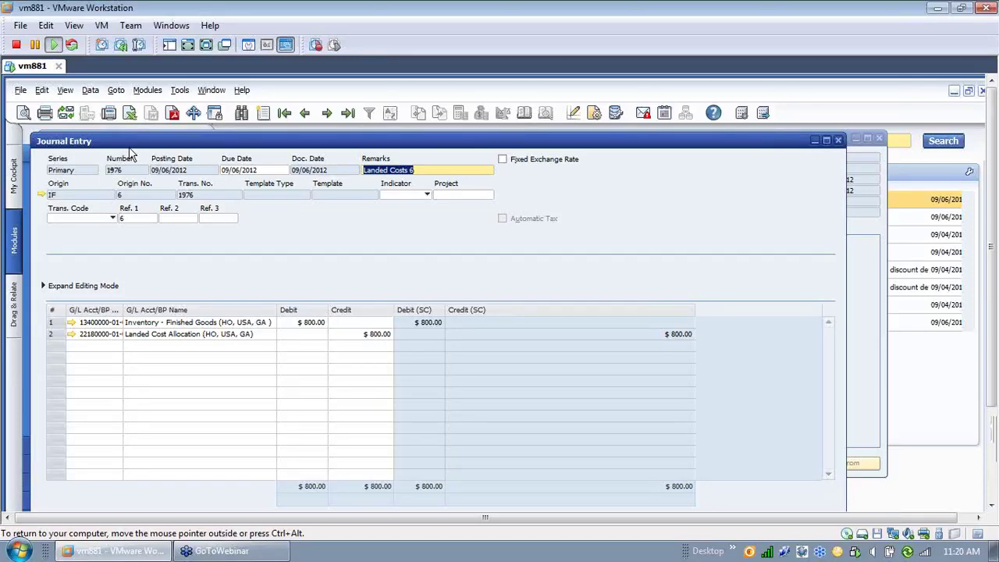
{"action": "left_click_drag", "start_coordinate": [131, 143], "coordinate": [45, 128]}
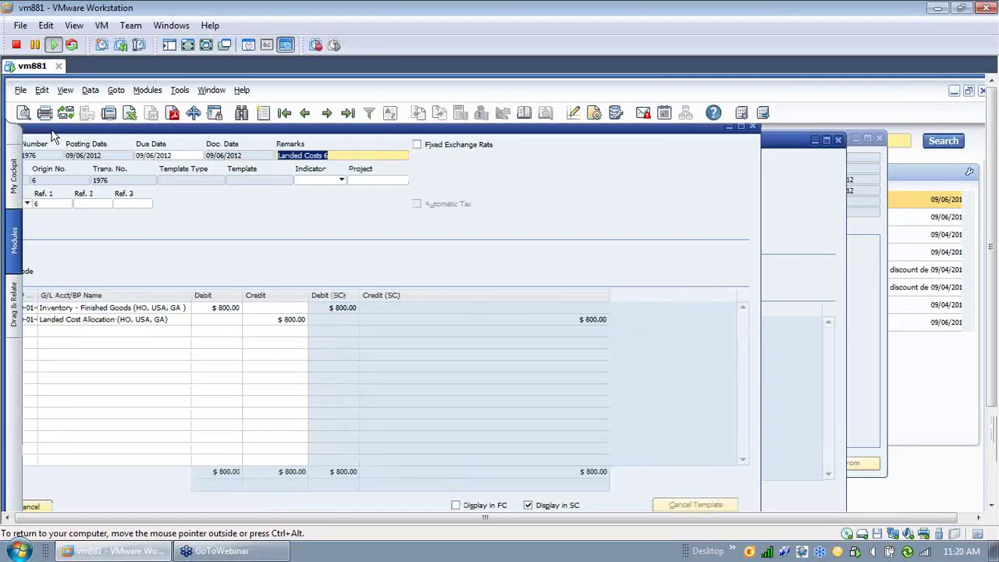
{"action": "left_click", "coordinate": [751, 127]}
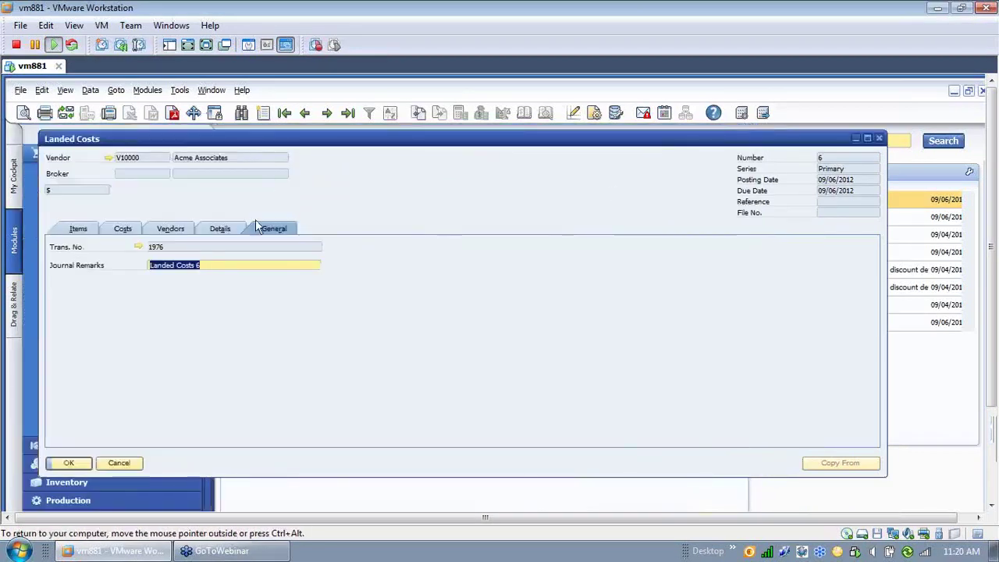
Start a new landed costs document with Acme Associates (V10000) as the vendor
{"action": "left_click", "coordinate": [263, 113]}
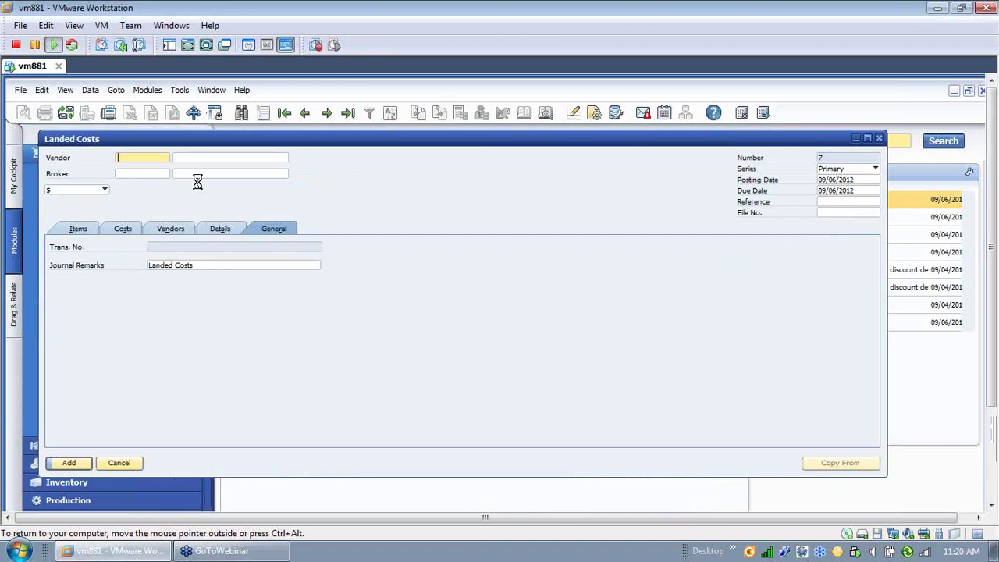
{"action": "key", "text": "Tab"}
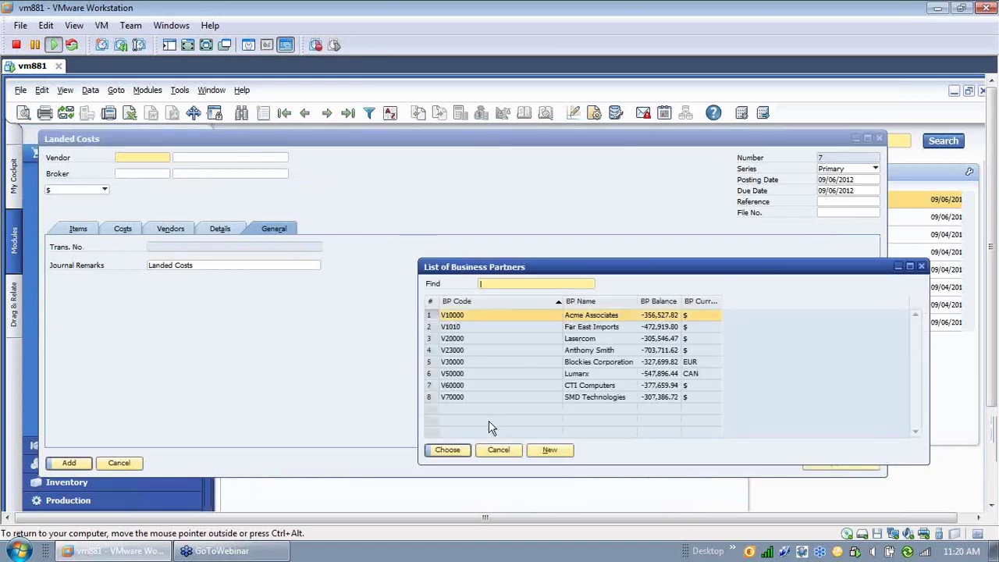
{"action": "left_click", "coordinate": [449, 449]}
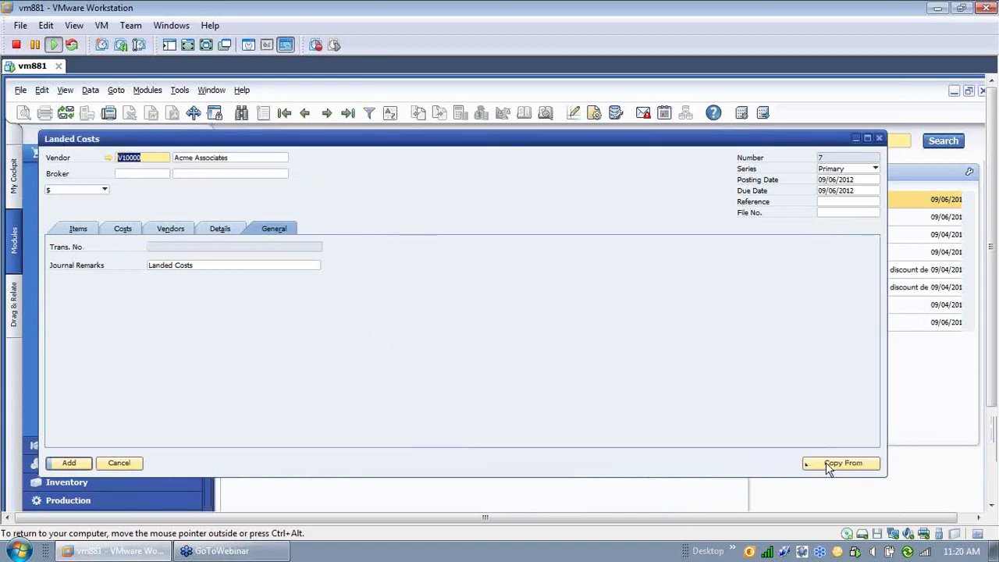
Copy the items of Acme Associates' Goods Receipt PO 278 into the new landed costs document
{"action": "left_click", "coordinate": [824, 466]}
{"action": "left_click", "coordinate": [819, 485]}
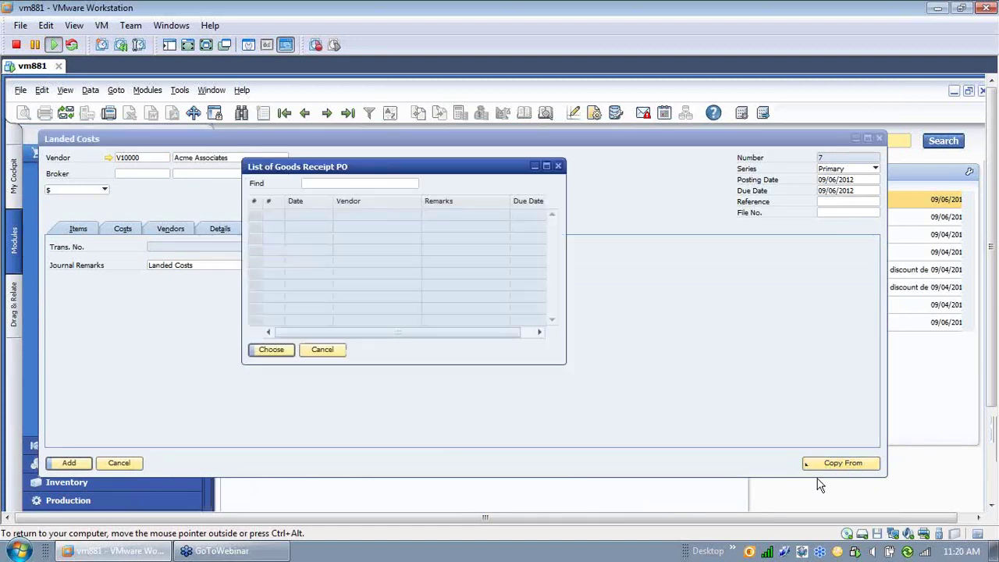
{"action": "left_click_drag", "start_coordinate": [554, 241], "coordinate": [564, 364]}
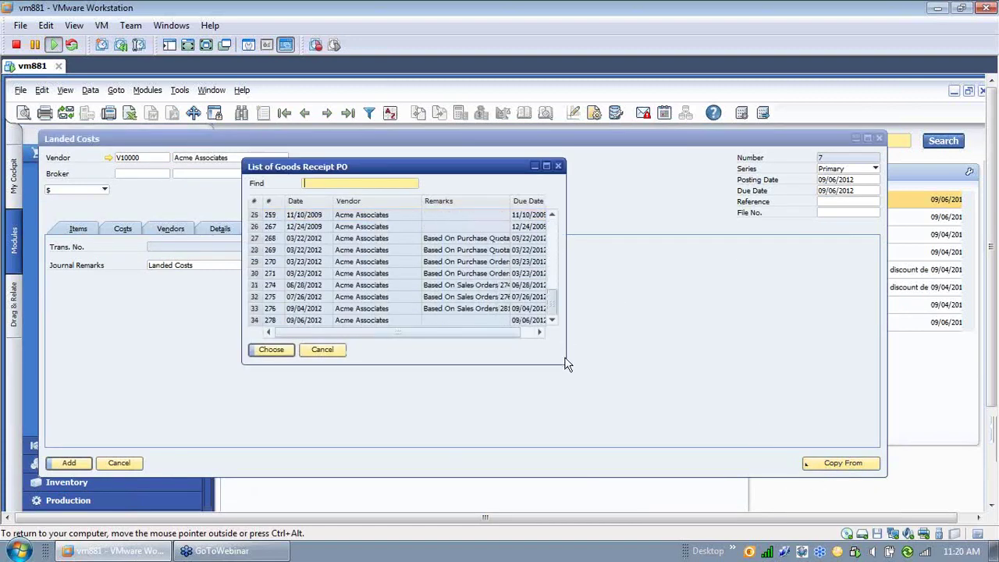
{"action": "left_click", "coordinate": [312, 321]}
{"action": "left_click", "coordinate": [277, 352]}
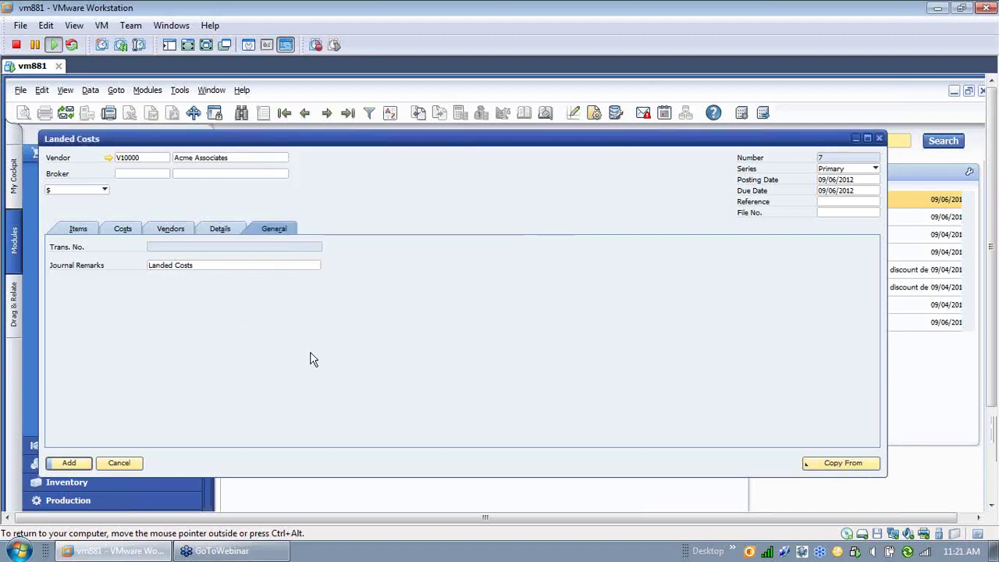
Set item A00003's weight to 100 Oz and its volume to 1
{"action": "left_click", "coordinate": [81, 231]}
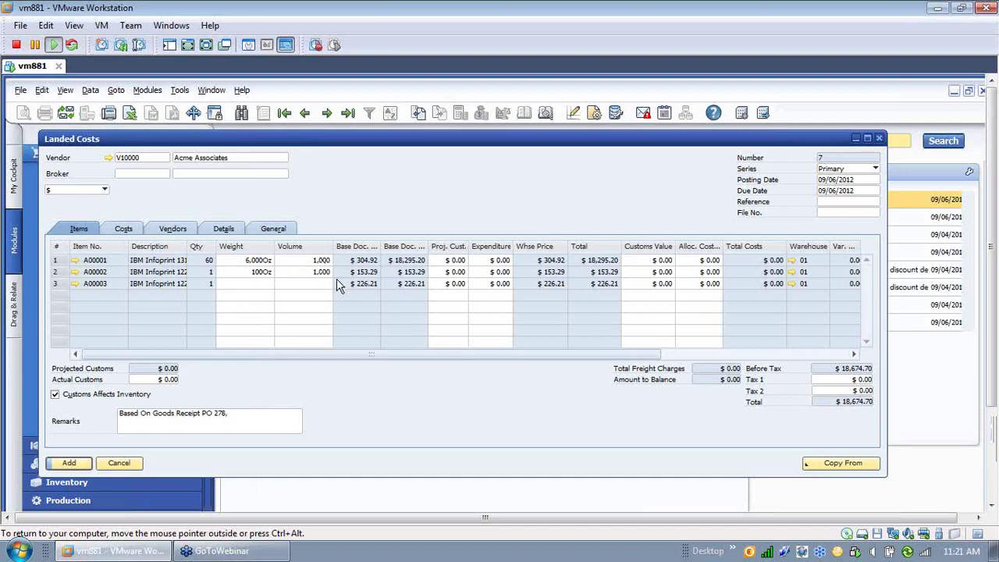
{"action": "left_click", "coordinate": [270, 285]}
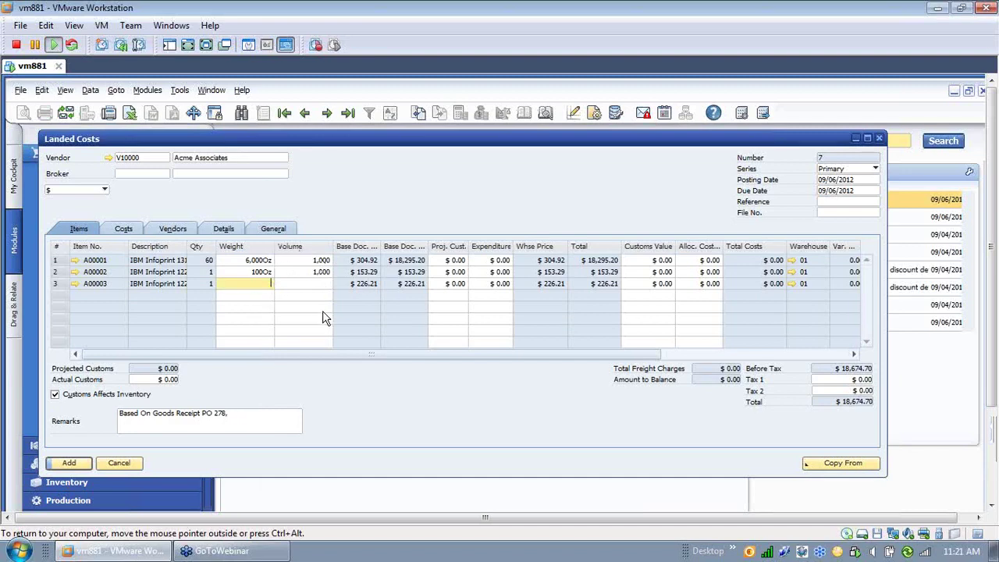
{"action": "type", "text": "100"}
{"action": "key", "text": "Tab"}
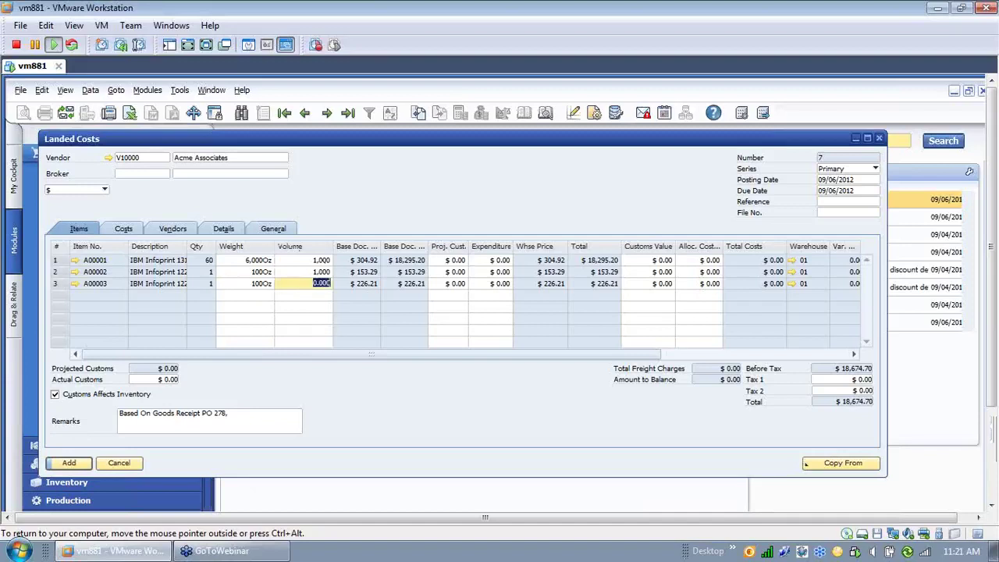
{"action": "type", "text": "1"}
{"action": "key", "text": "Tab"}
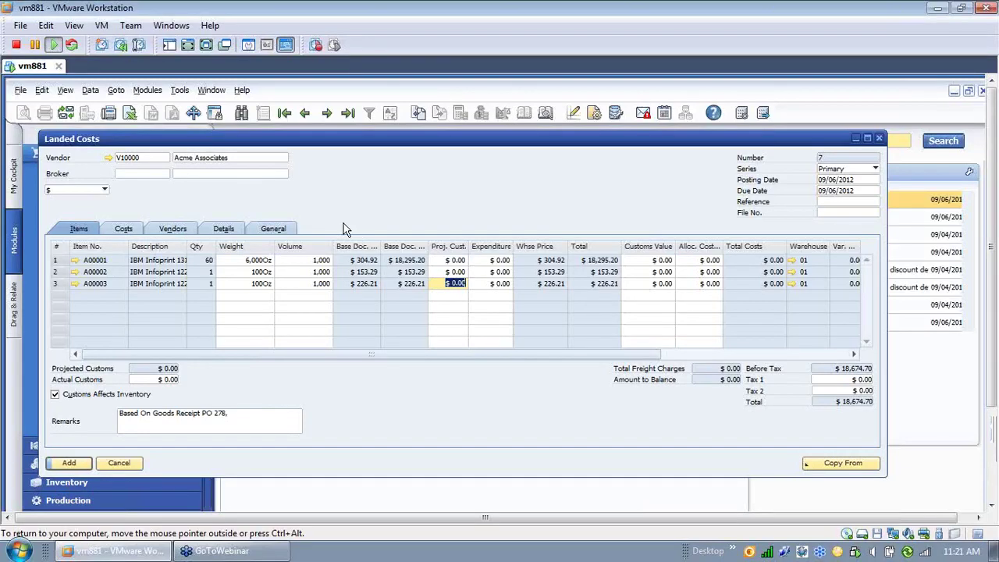
Add Far East Imports (V1010) as a second vendor while keeping Acme Associates, and check the document's vendor list
{"action": "left_click", "coordinate": [150, 160]}
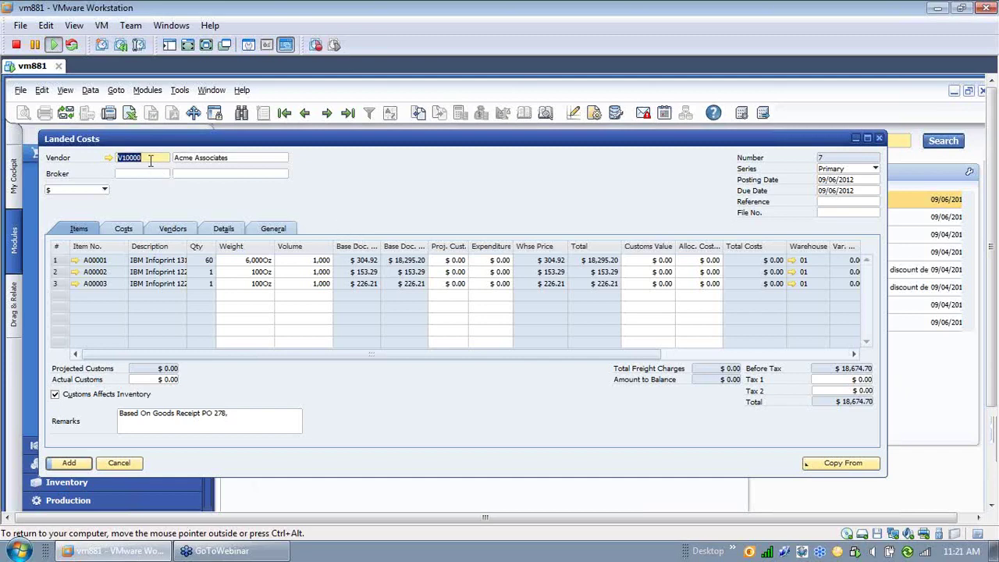
{"action": "key", "text": "BackSpace"}
{"action": "key", "text": "Tab"}
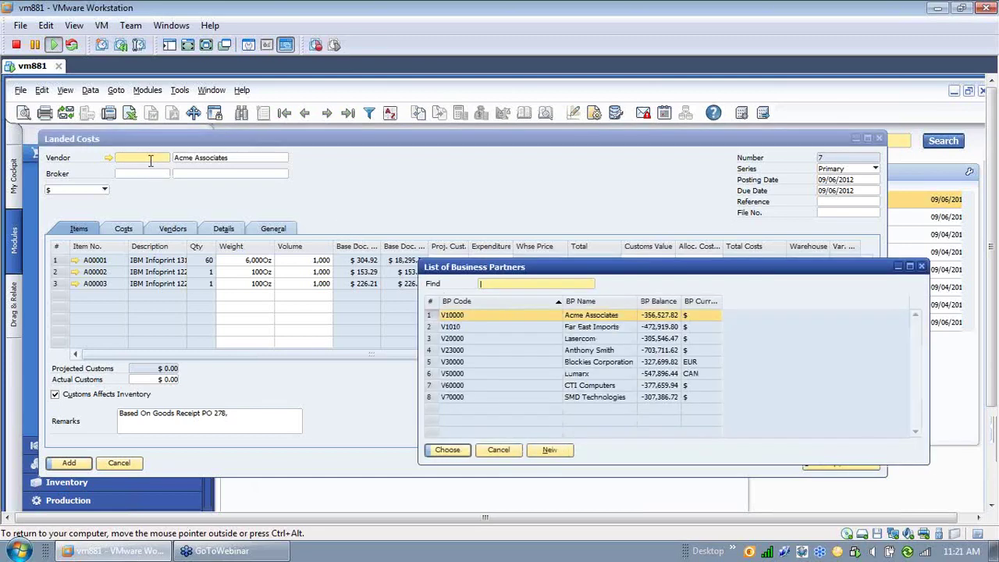
{"action": "left_click", "coordinate": [591, 328]}
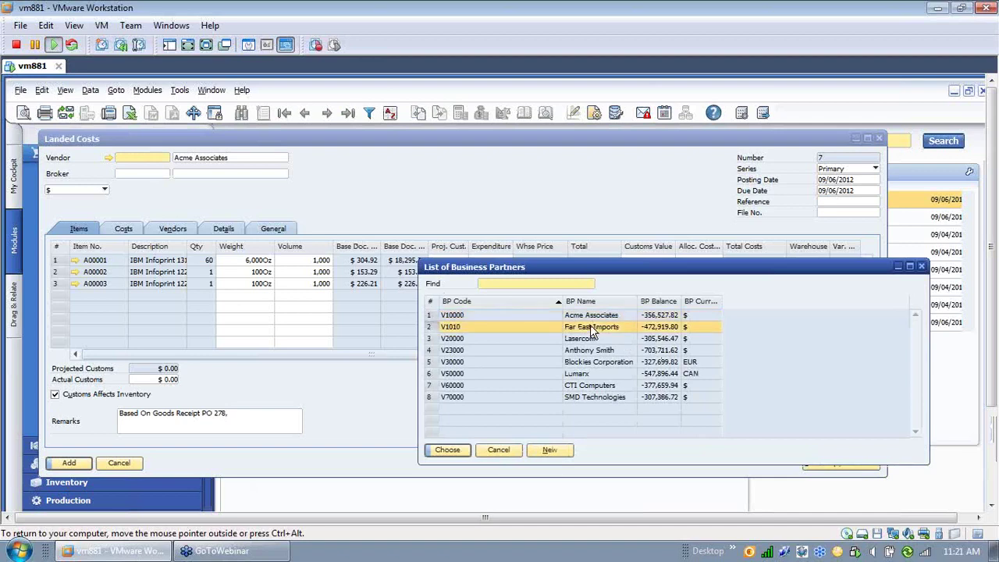
{"action": "left_click", "coordinate": [447, 451]}
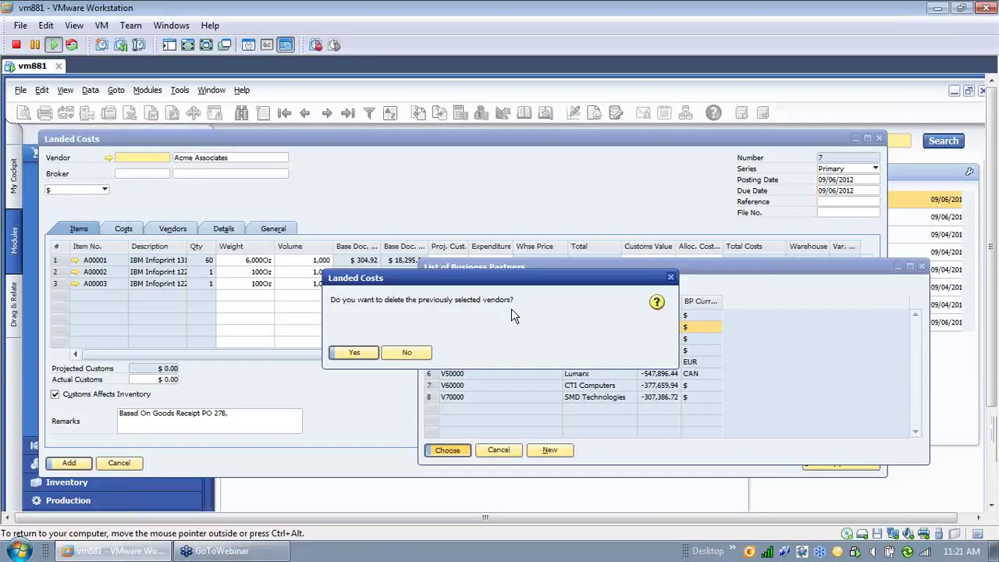
{"action": "left_click", "coordinate": [408, 355]}
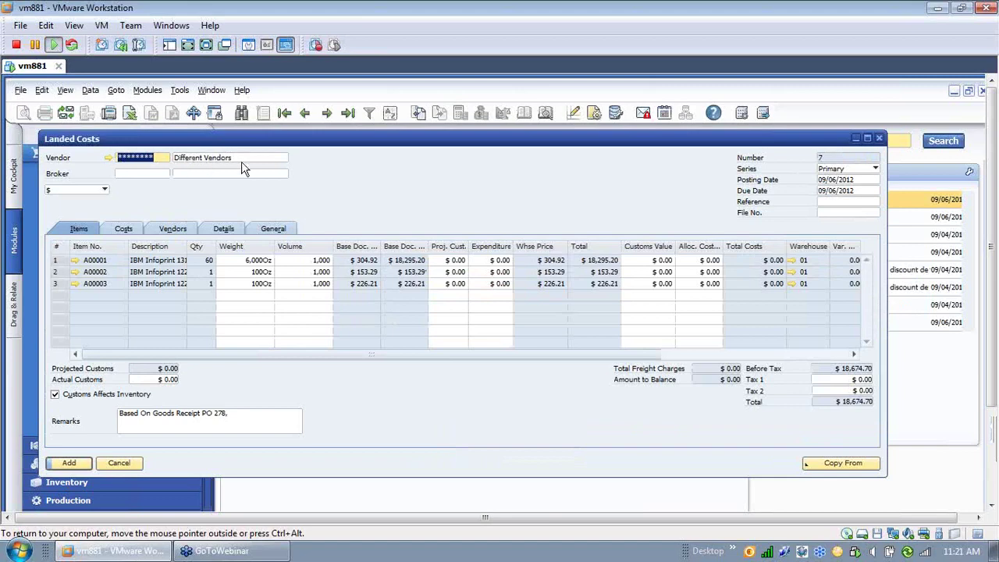
{"action": "left_click", "coordinate": [175, 228]}
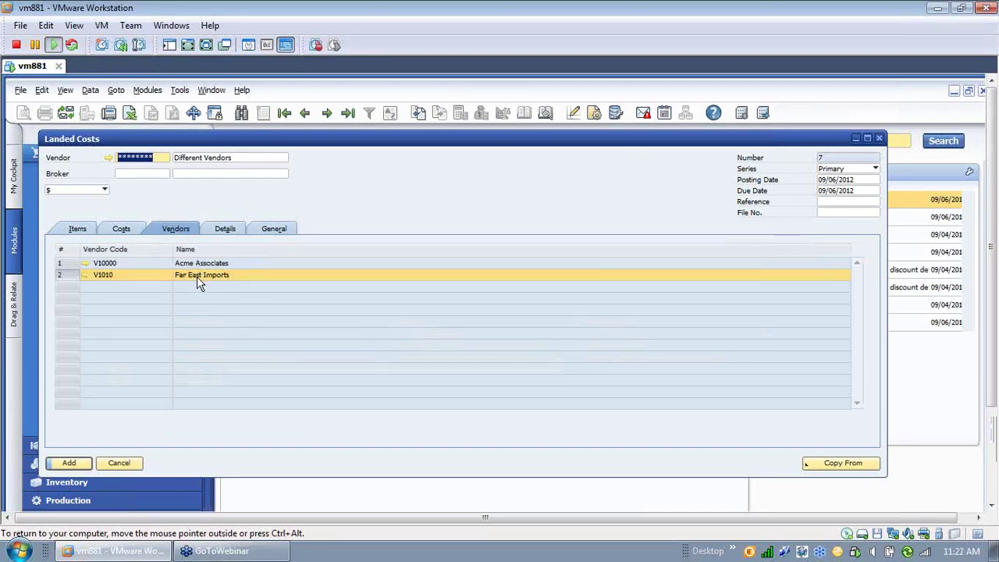
{"action": "left_click", "coordinate": [79, 230]}
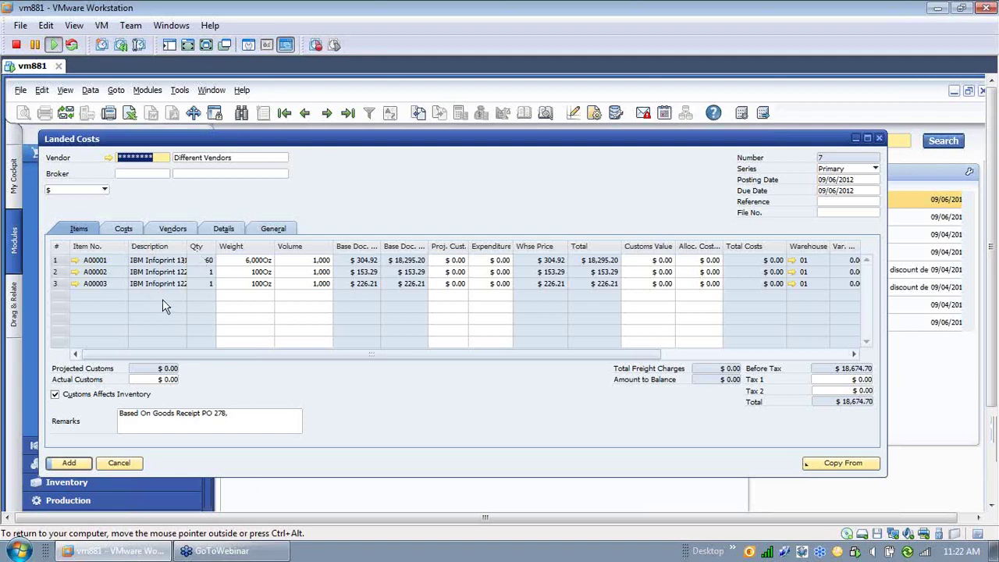
Enter the fixed landed costs: Insurance $100, Shipping $200, Storage $50 and Insection $50
{"action": "left_click", "coordinate": [125, 229]}
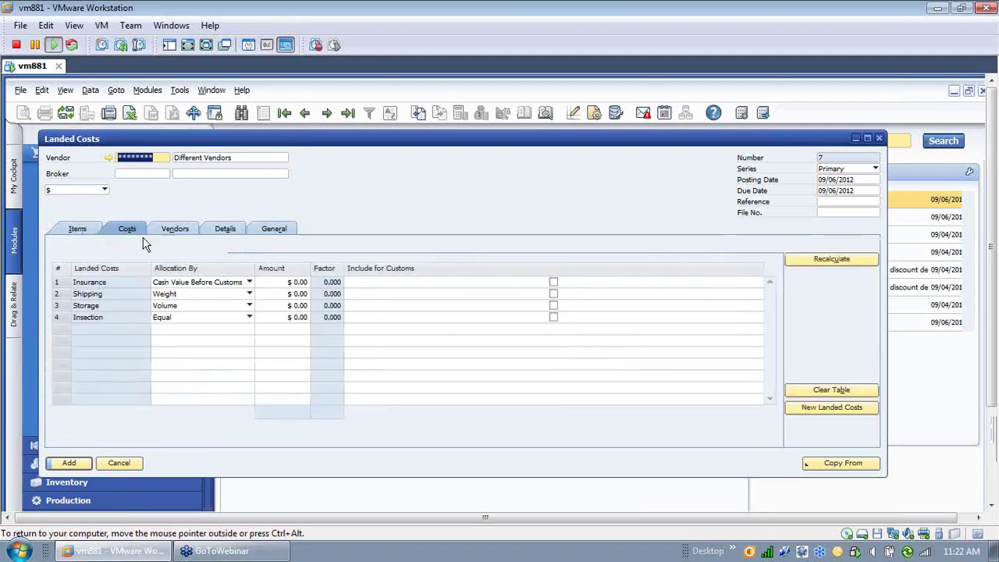
{"action": "left_click", "coordinate": [276, 283]}
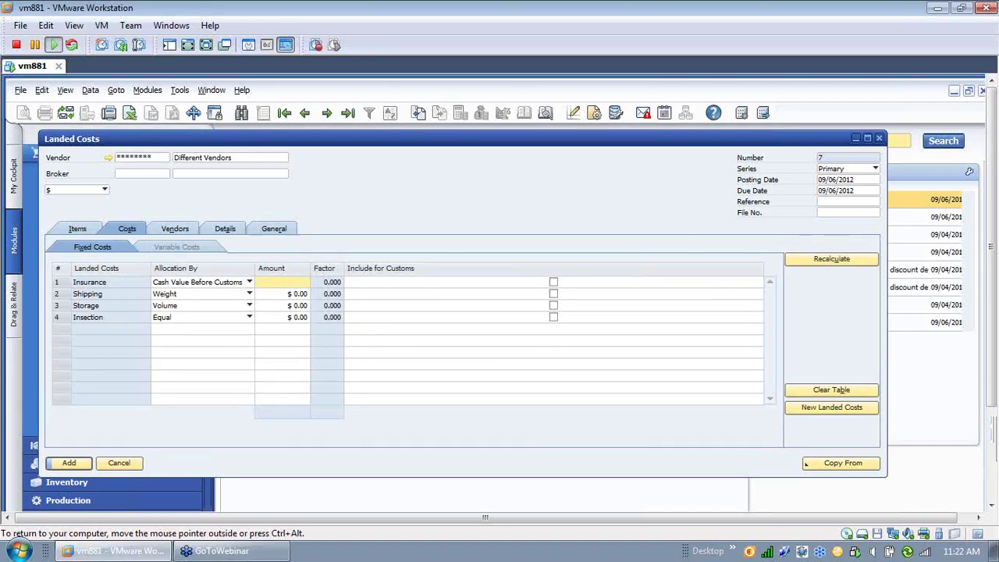
{"action": "type", "text": "100"}
{"action": "left_click", "coordinate": [274, 294]}
{"action": "type", "text": "2"}
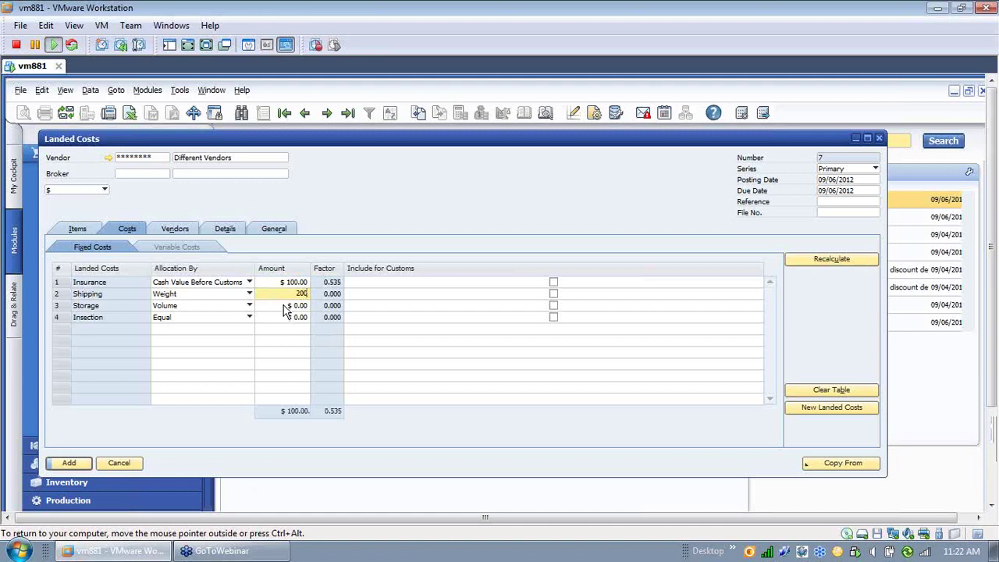
{"action": "left_click", "coordinate": [286, 306]}
{"action": "type", "text": "50"}
{"action": "left_click", "coordinate": [284, 316]}
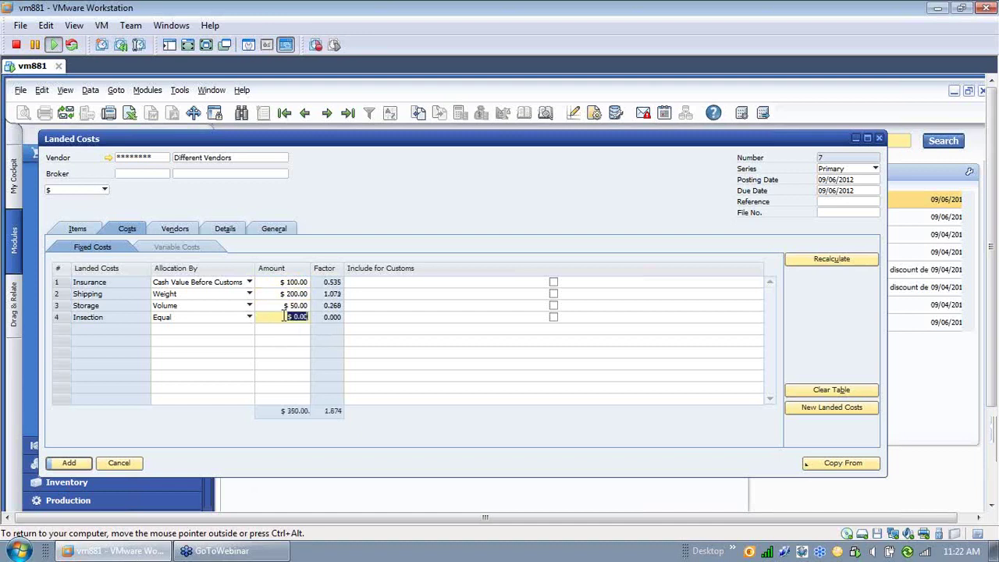
{"action": "type", "text": "50"}
{"action": "key", "text": "Tab"}
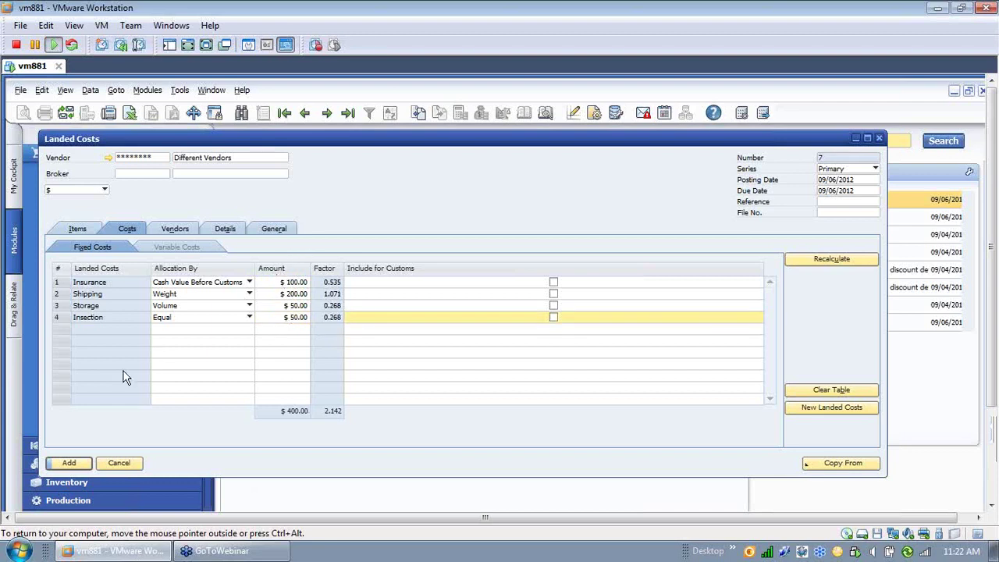
Review the document's vendors, warehouse prices and allocated item costs, and discard the document without adding it
{"action": "left_click", "coordinate": [174, 229]}
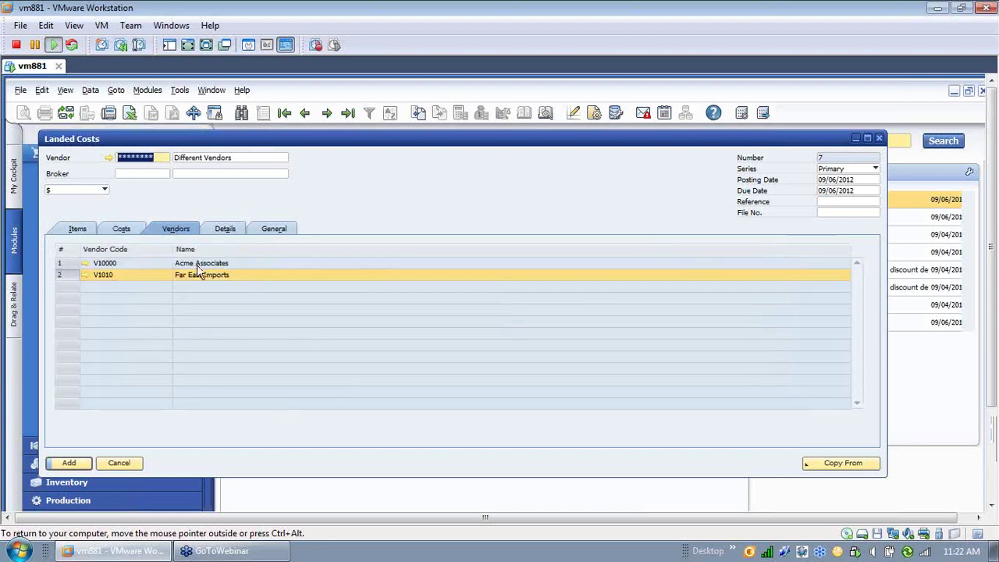
{"action": "left_click", "coordinate": [227, 231]}
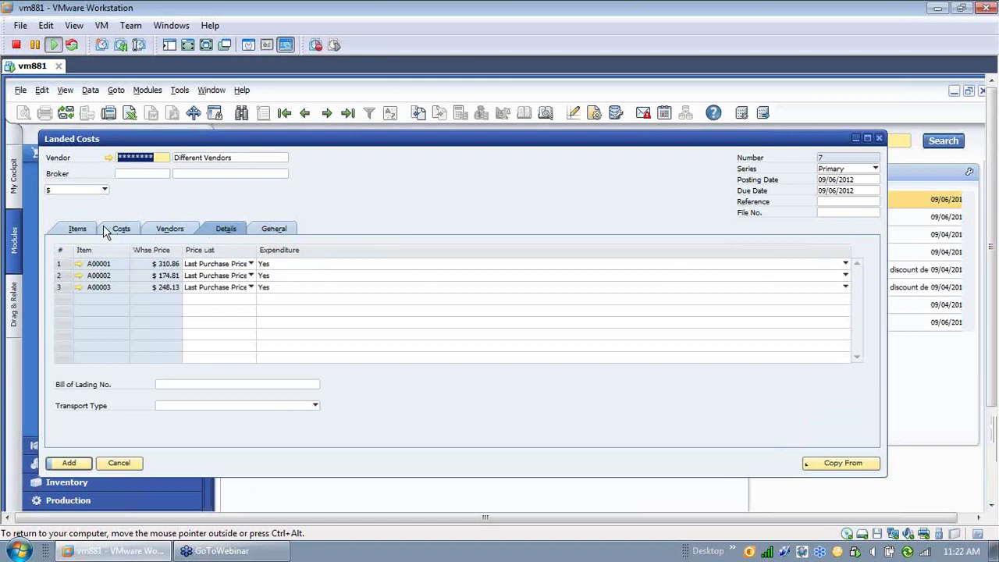
{"action": "left_click", "coordinate": [78, 229]}
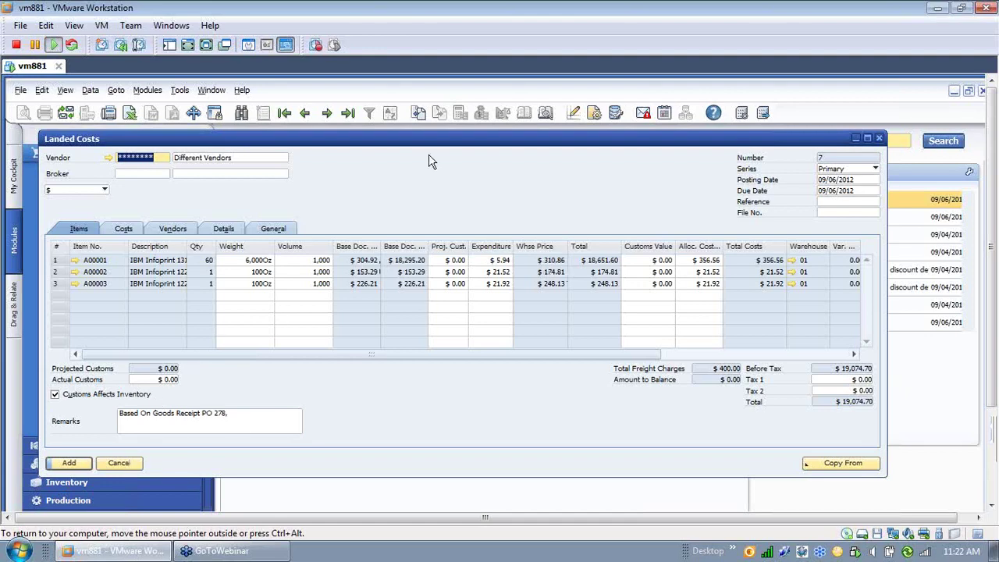
{"action": "left_click", "coordinate": [120, 466]}
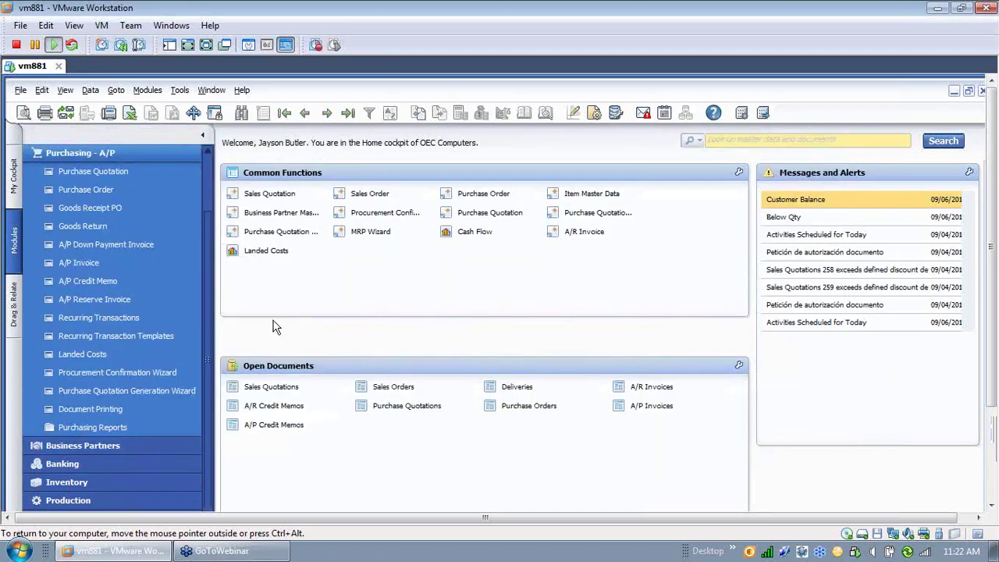
Open a fresh landed costs document and choose Acme Associates (V10000) as its vendor
{"action": "left_click", "coordinate": [83, 355]}
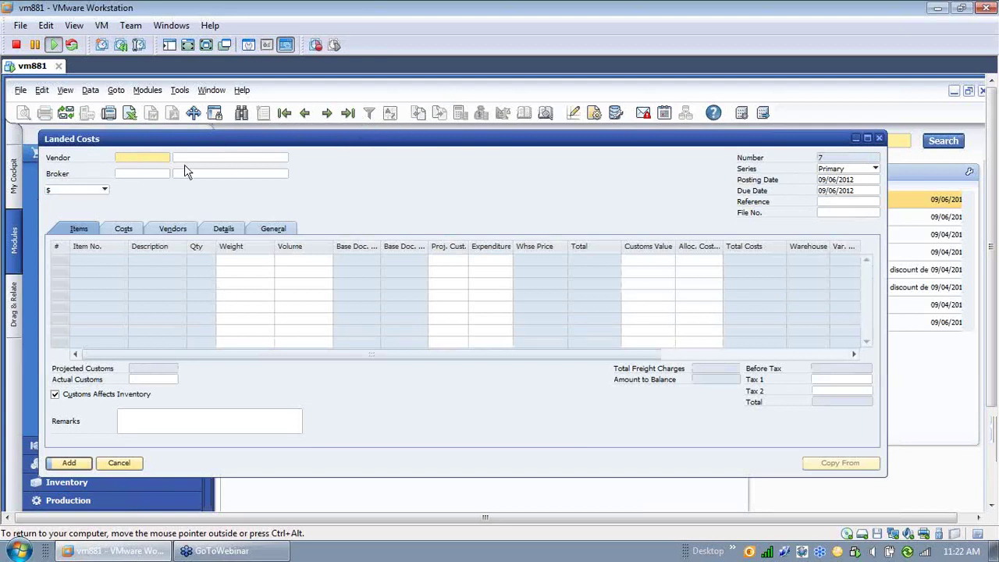
{"action": "key", "text": "Tab"}
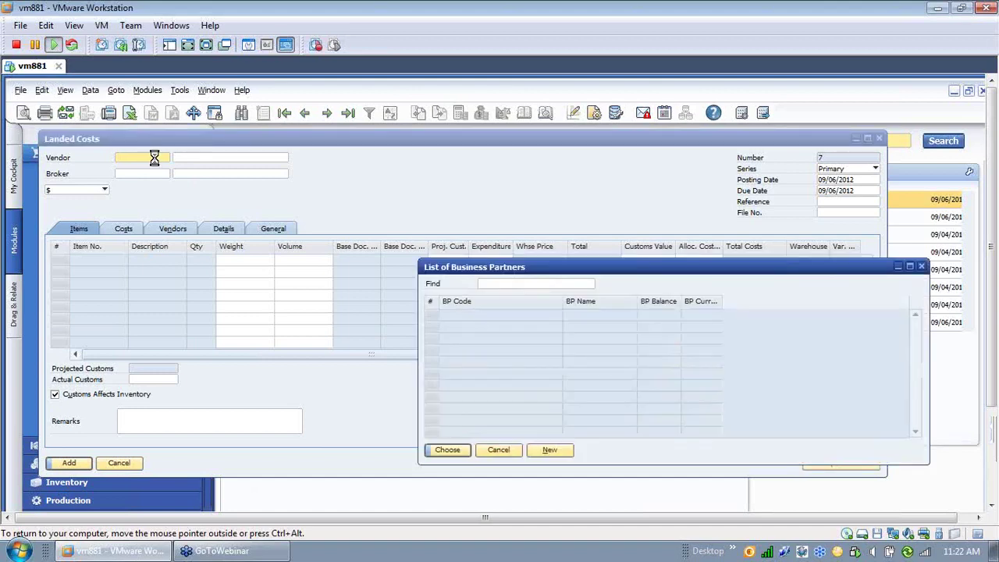
{"action": "left_click", "coordinate": [449, 449]}
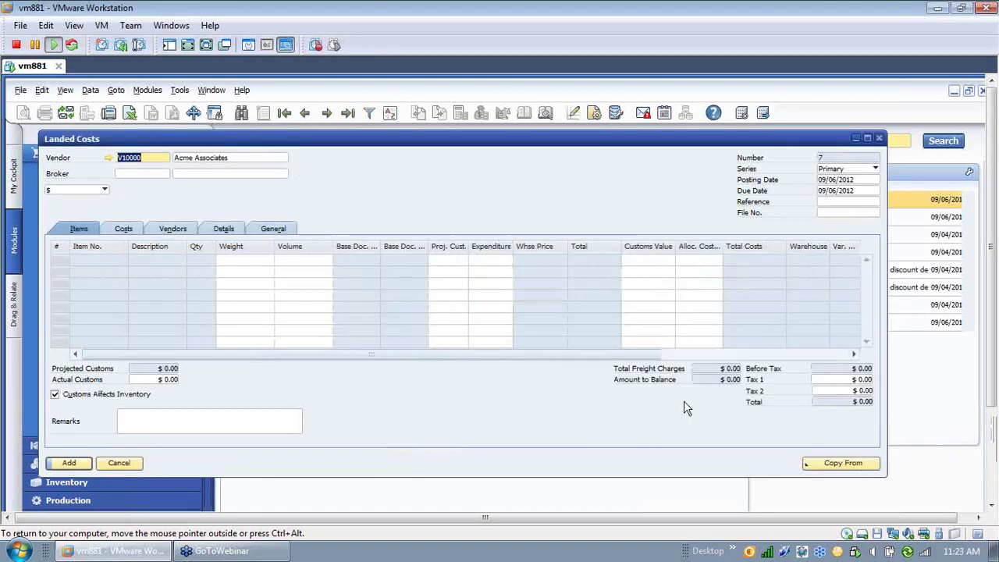
Copy Landed Costs document 6, based on Goods Receipt PO 280, into the new document
{"action": "left_click", "coordinate": [853, 467]}
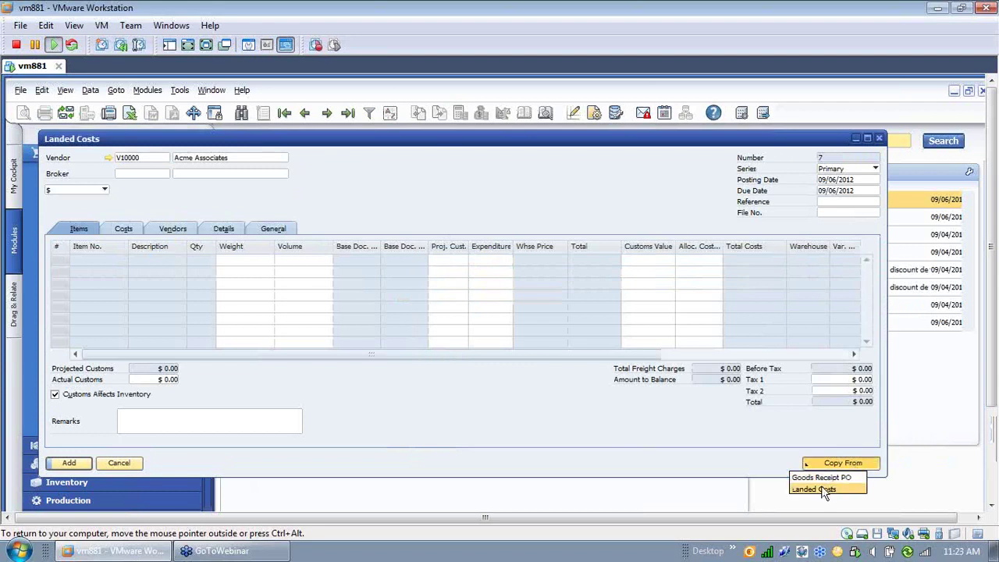
{"action": "left_click", "coordinate": [823, 490]}
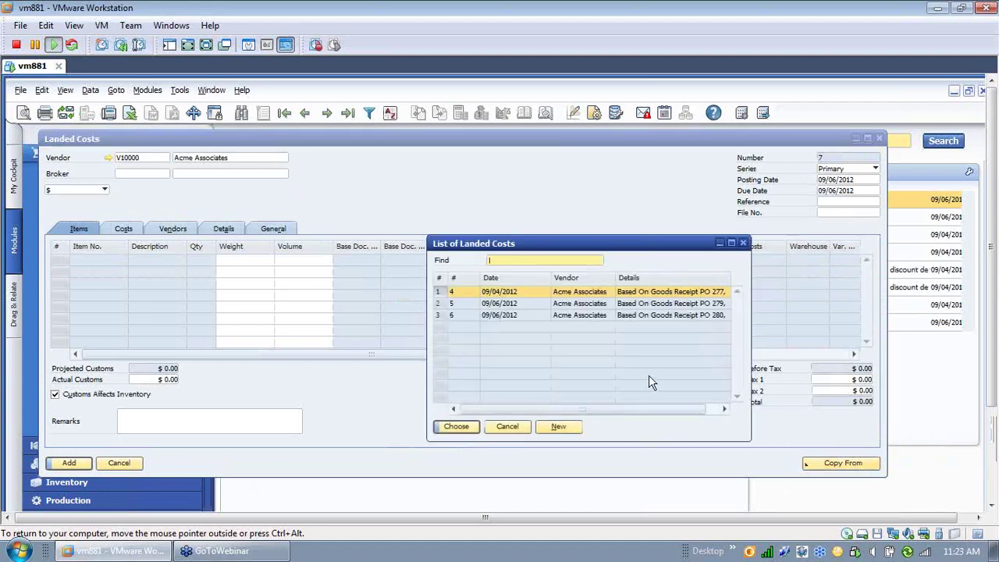
{"action": "left_click_drag", "start_coordinate": [552, 245], "coordinate": [398, 251]}
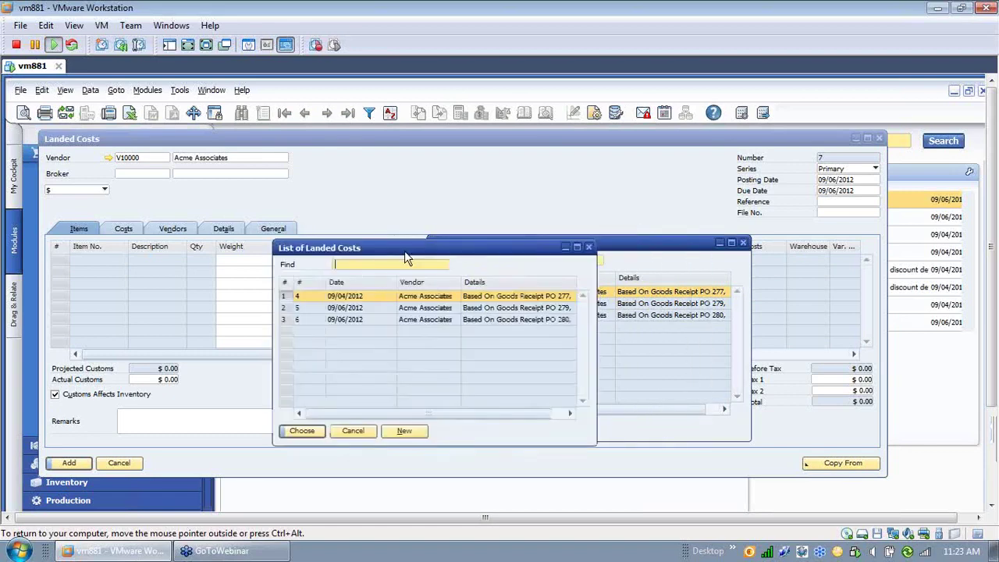
{"action": "left_click", "coordinate": [342, 323]}
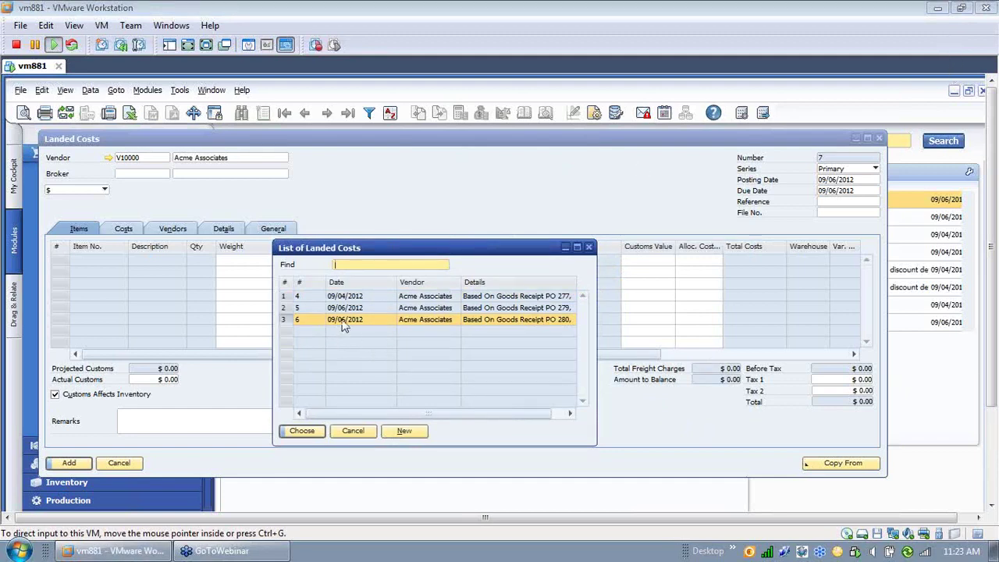
{"action": "left_click", "coordinate": [301, 433]}
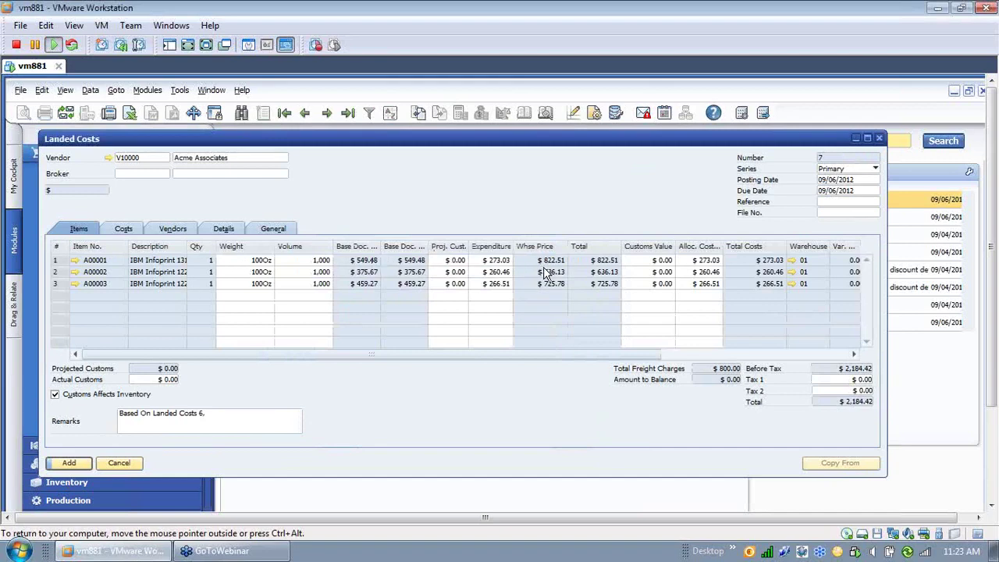
Check item A00001's unit price under the Last Purchase Price list in its master data, and return to the document
{"action": "left_click", "coordinate": [75, 260]}
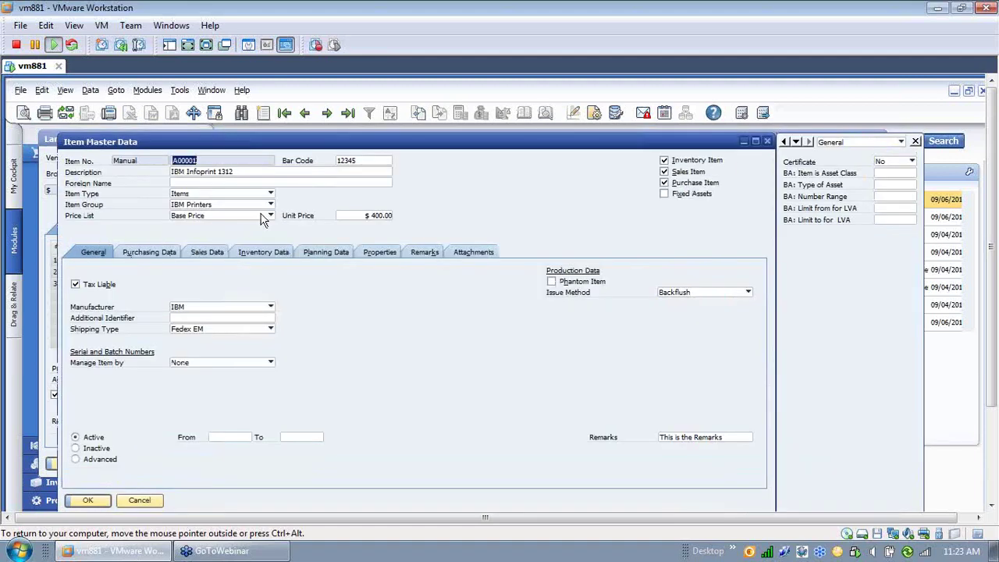
{"action": "left_click", "coordinate": [271, 215]}
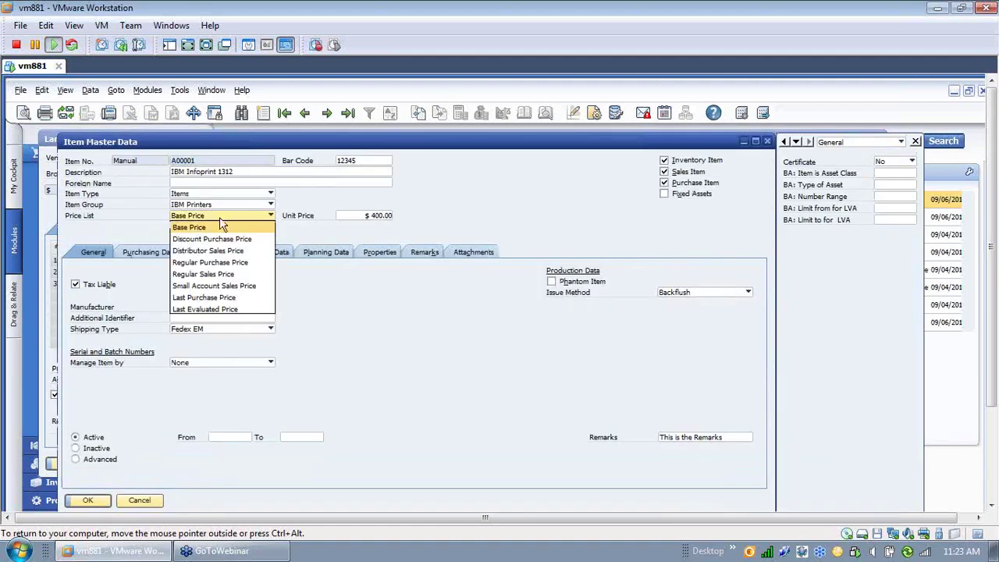
{"action": "left_click", "coordinate": [200, 298]}
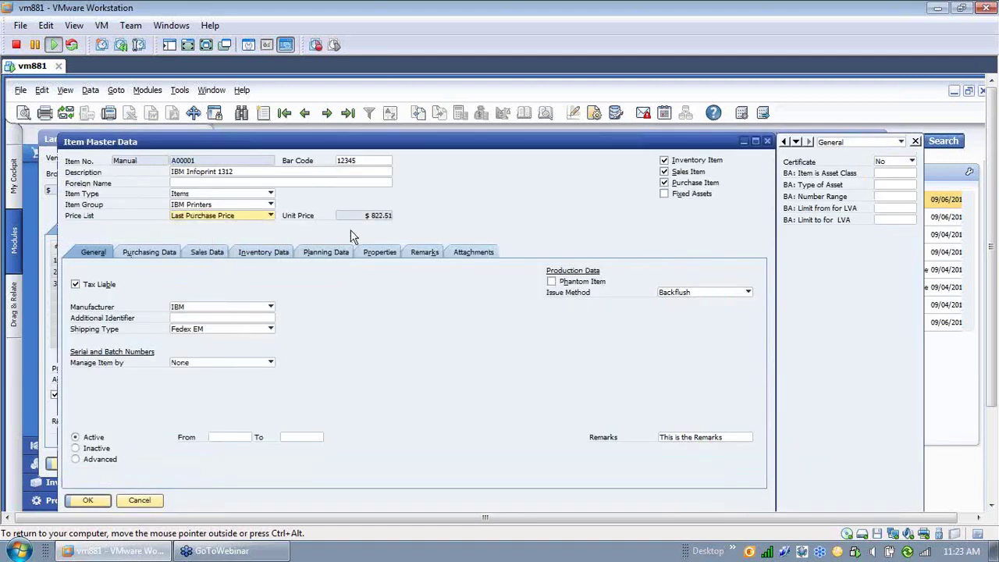
{"action": "left_click", "coordinate": [97, 503]}
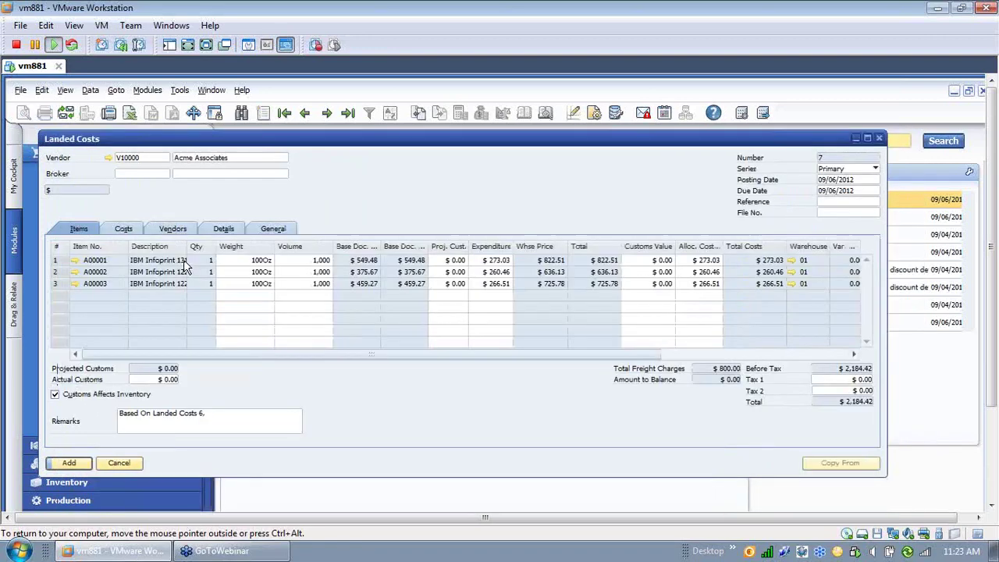
Change the fixed costs to $120 for Insurance, $400 for Shipping and $100 for Storage
{"action": "left_click", "coordinate": [126, 229]}
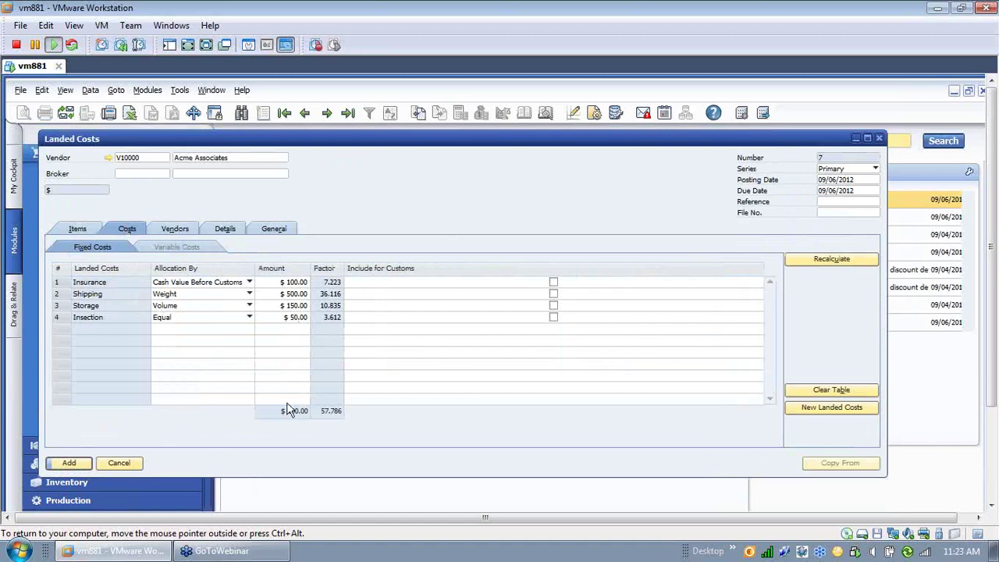
{"action": "left_click", "coordinate": [298, 284]}
{"action": "type", "text": "12"}
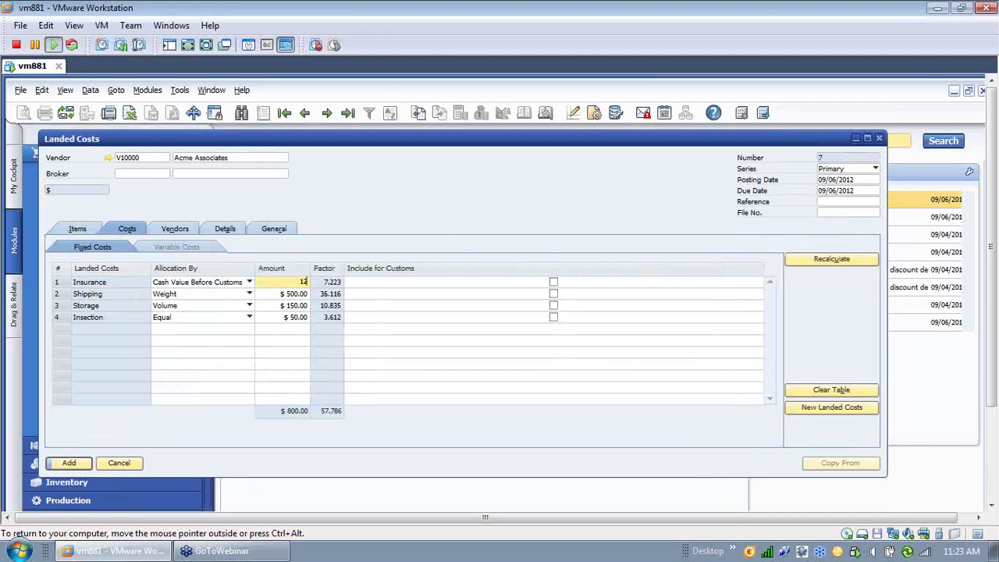
{"action": "type", "text": "0"}
{"action": "left_click", "coordinate": [277, 295]}
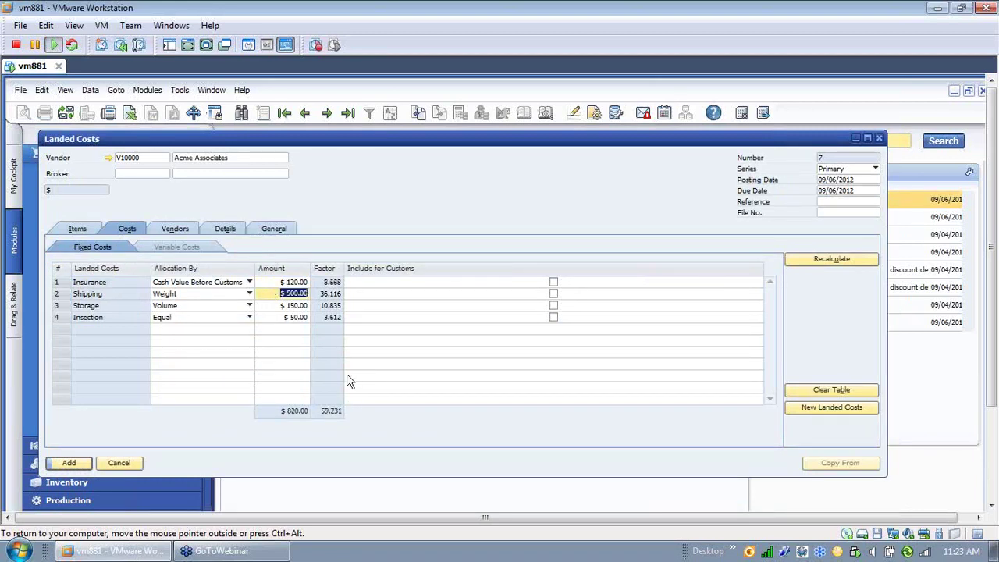
{"action": "type", "text": "400"}
{"action": "left_click", "coordinate": [294, 306]}
{"action": "type", "text": "100"}
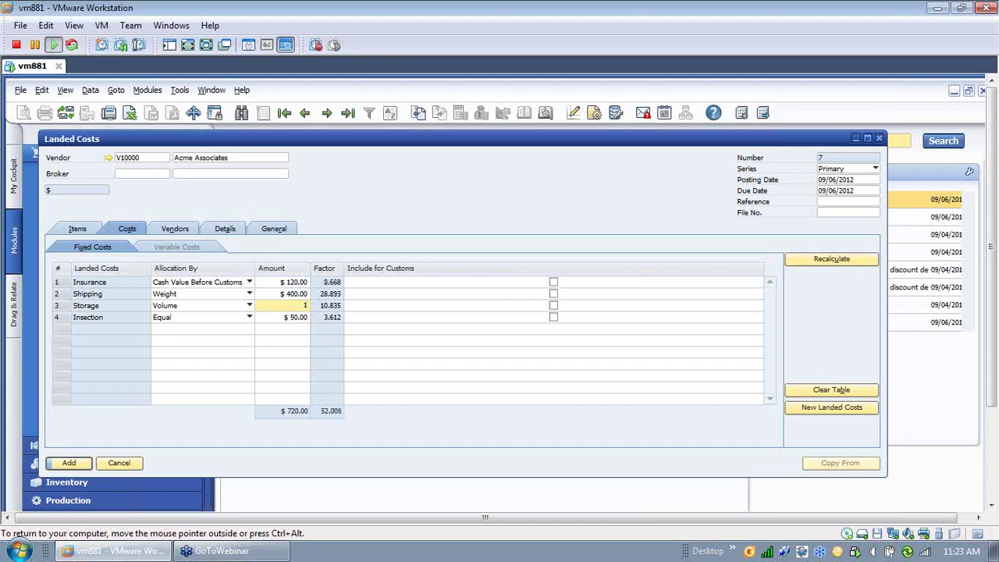
{"action": "left_click", "coordinate": [295, 318]}
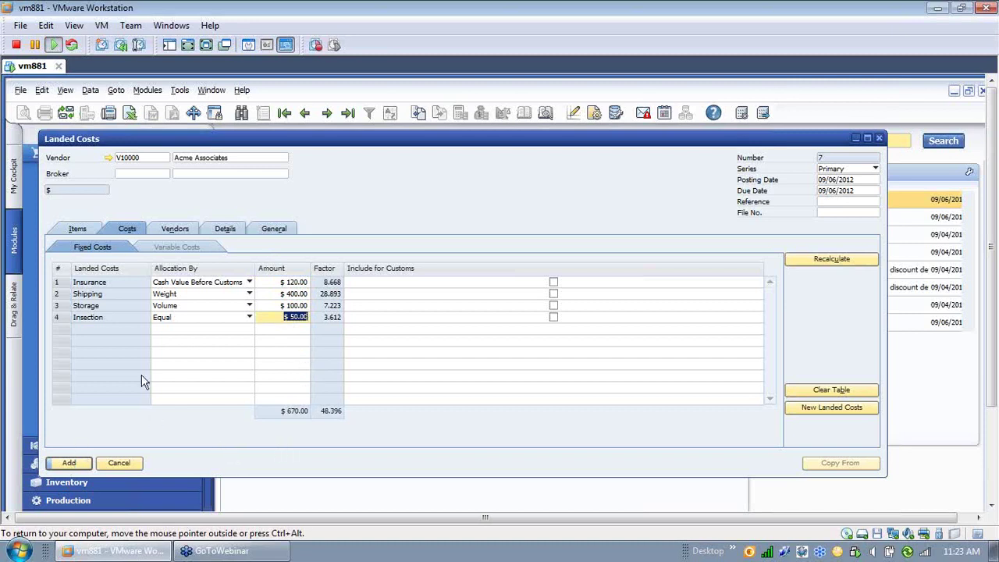
Check the vendor list and the reallocated item costs, and add the landed costs document
{"action": "left_click", "coordinate": [177, 229]}
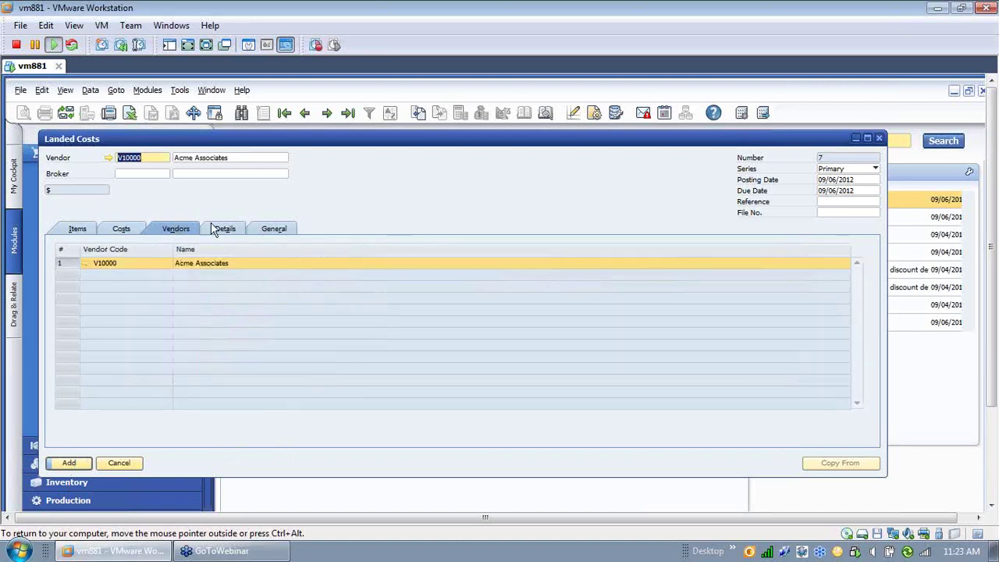
{"action": "left_click", "coordinate": [125, 229]}
{"action": "left_click", "coordinate": [78, 230]}
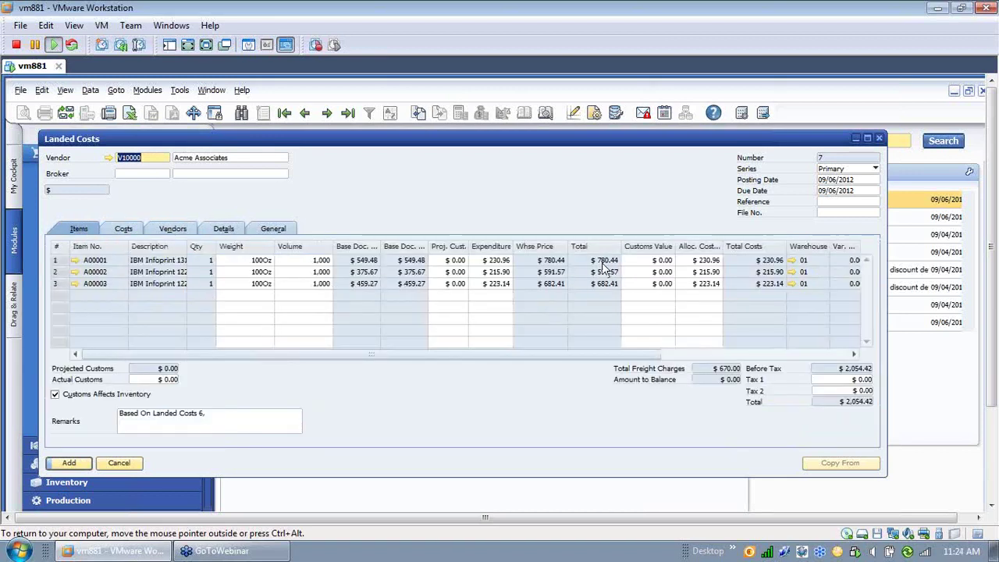
{"action": "left_click", "coordinate": [71, 463]}
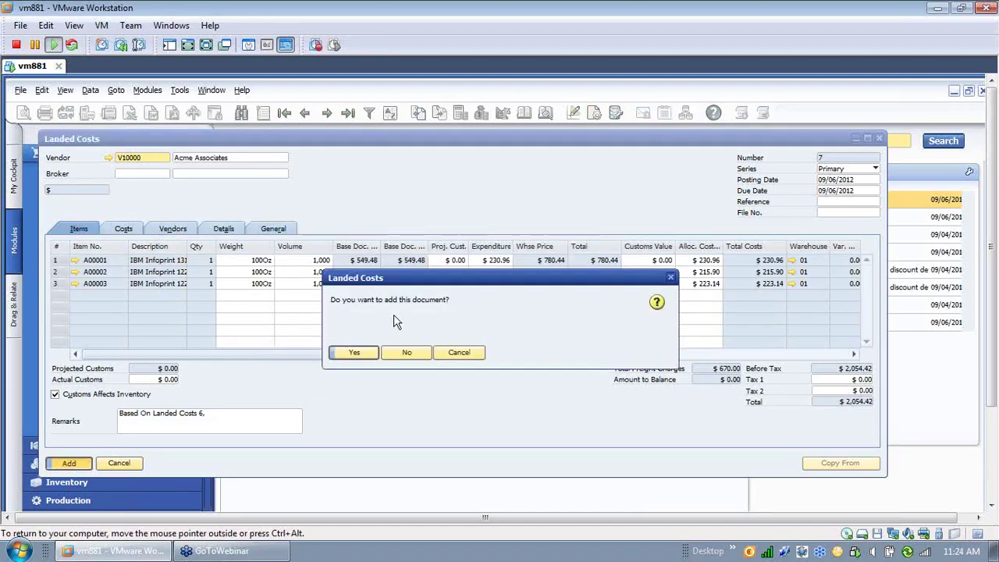
{"action": "left_click", "coordinate": [355, 355]}
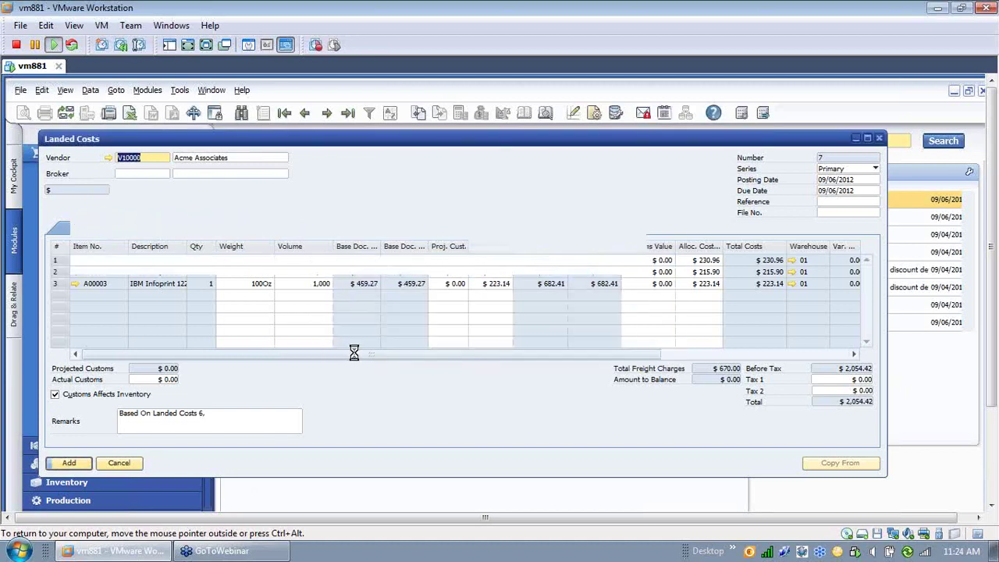
Open the journal entry of the newly added landed costs document, compare it with the Landed Costs 6 entry, and close it
{"action": "left_click", "coordinate": [348, 113]}
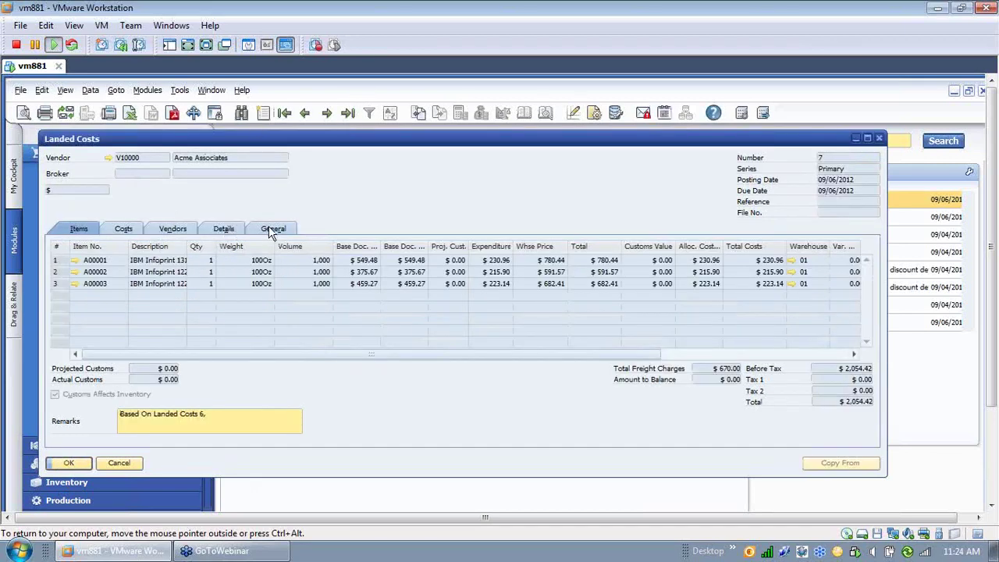
{"action": "left_click", "coordinate": [268, 232]}
{"action": "left_click", "coordinate": [137, 248]}
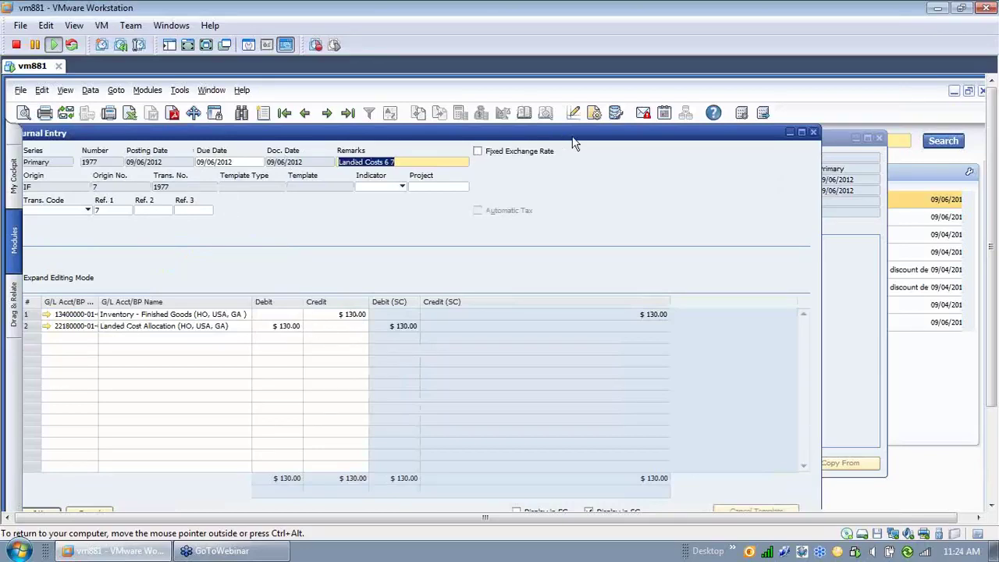
{"action": "left_click", "coordinate": [305, 113]}
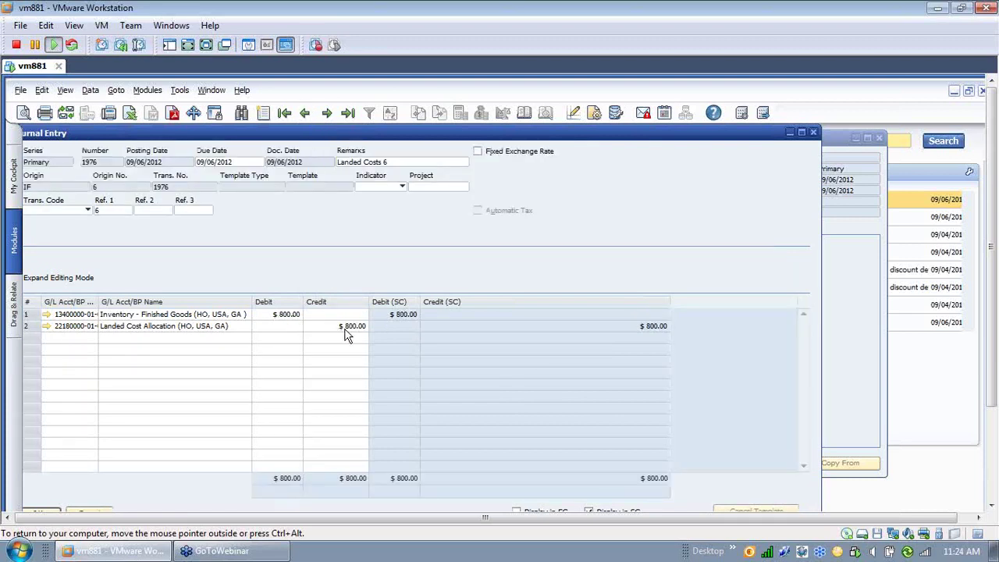
{"action": "left_click", "coordinate": [327, 113]}
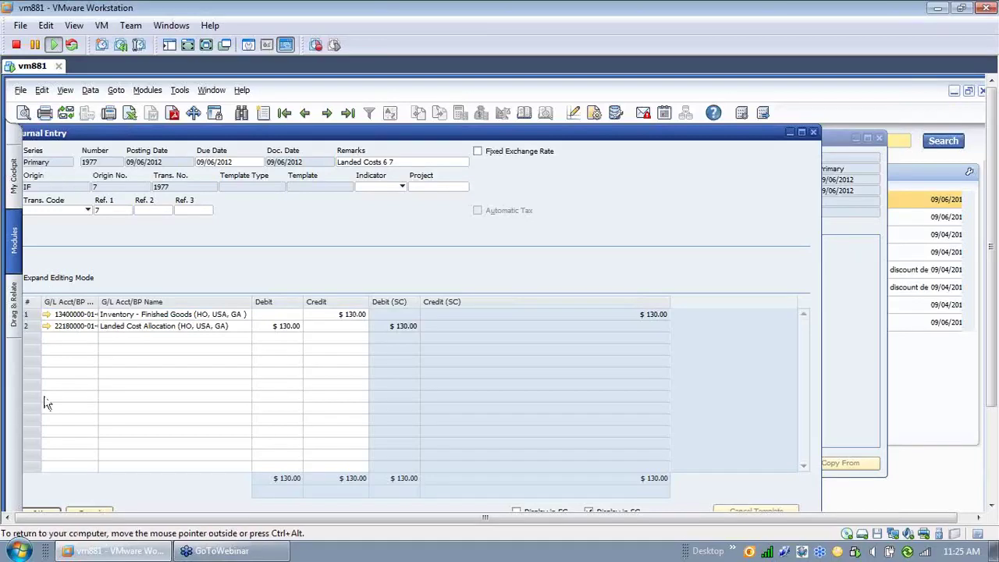
{"action": "left_click_drag", "start_coordinate": [377, 134], "coordinate": [248, 134]}
{"action": "left_click", "coordinate": [683, 133]}
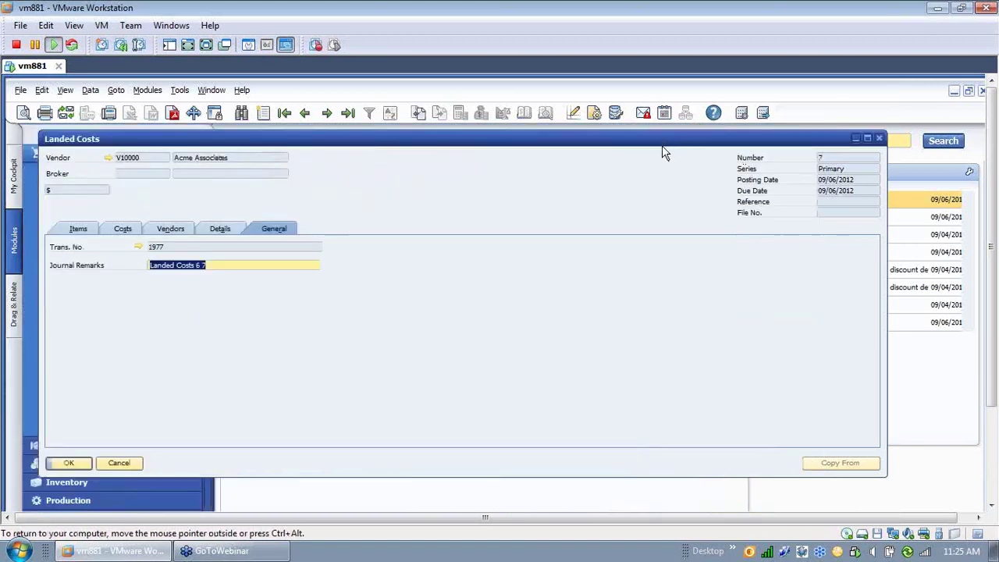
Compare the fixed costs of Landed Costs 7 with those of Landed Costs 6, and close the document
{"action": "left_click", "coordinate": [125, 228]}
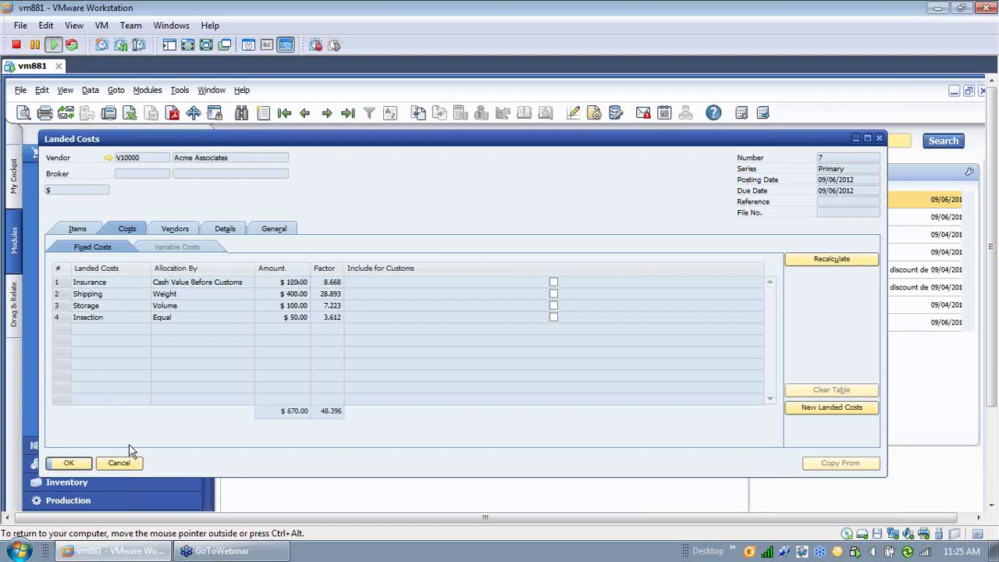
{"action": "left_click_drag", "start_coordinate": [240, 139], "coordinate": [230, 160]}
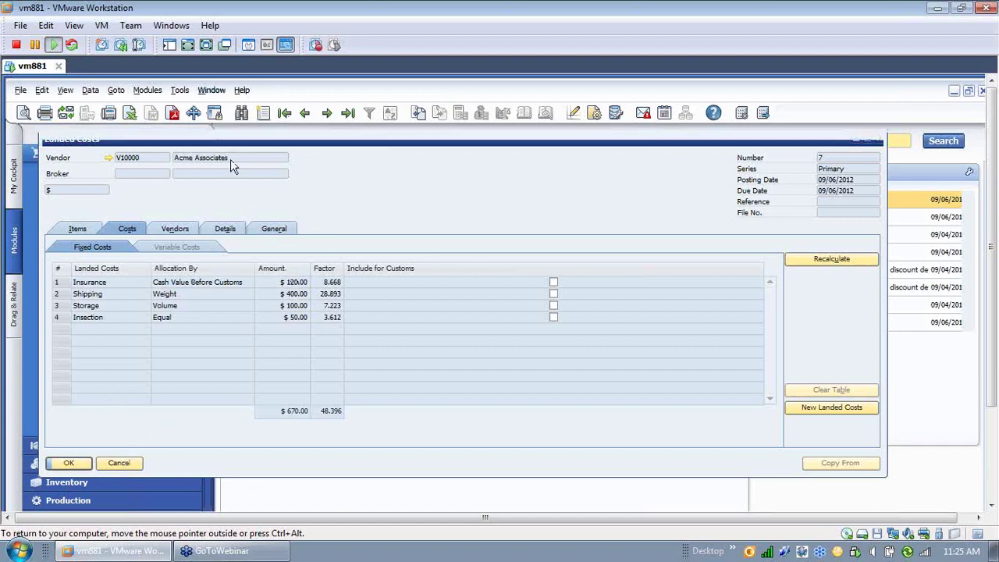
{"action": "left_click", "coordinate": [350, 114]}
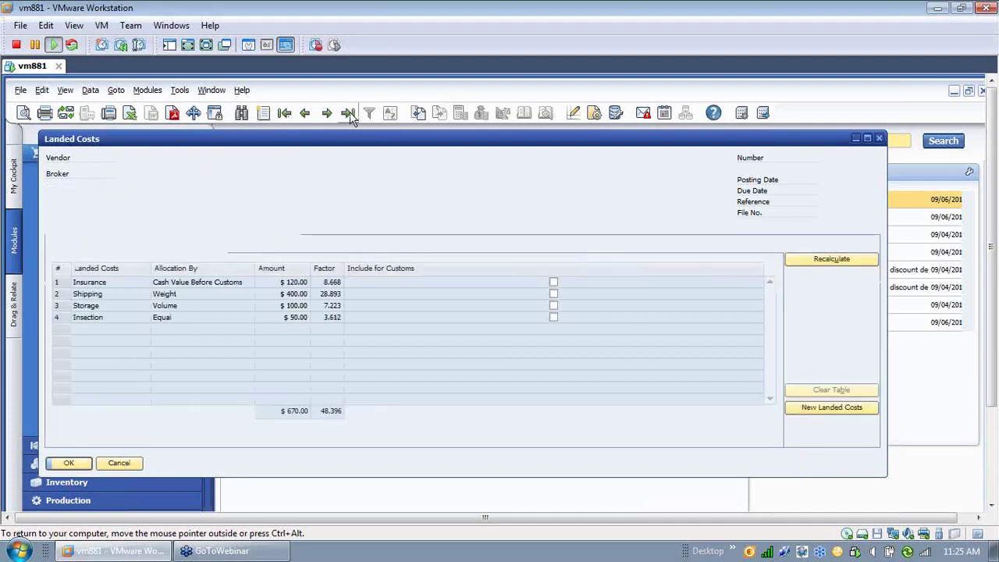
{"action": "left_click", "coordinate": [306, 114]}
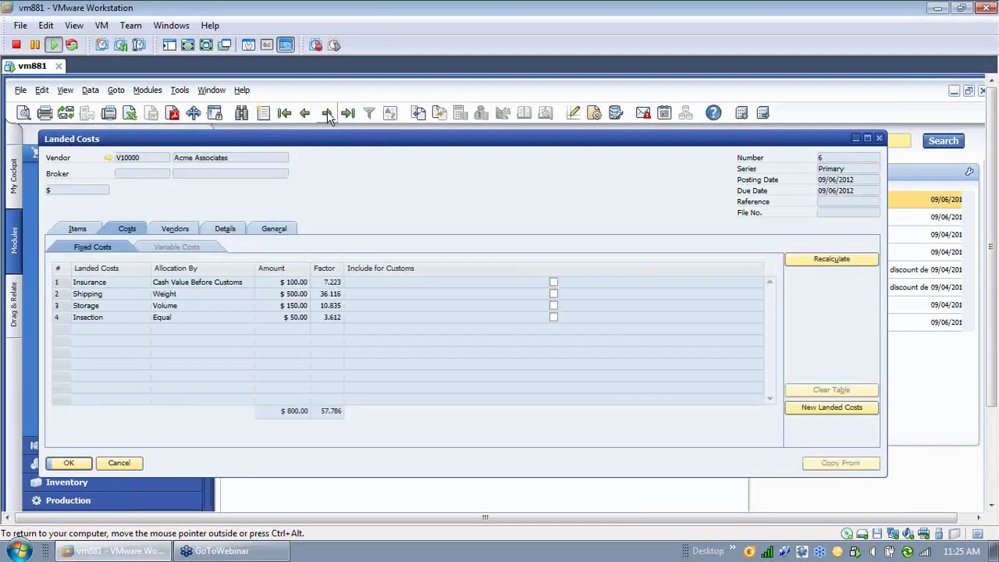
{"action": "left_click", "coordinate": [327, 113]}
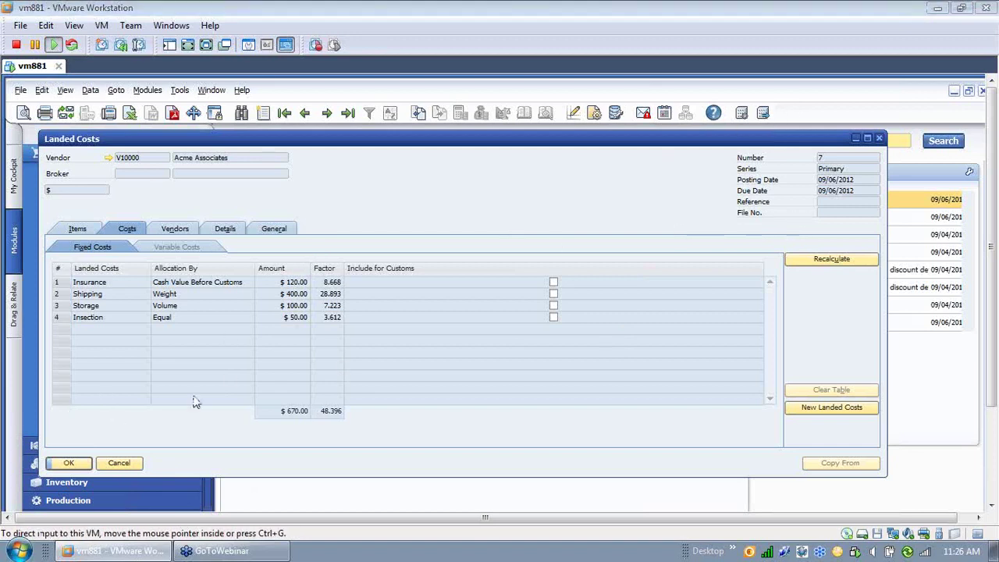
{"action": "left_click", "coordinate": [118, 464]}
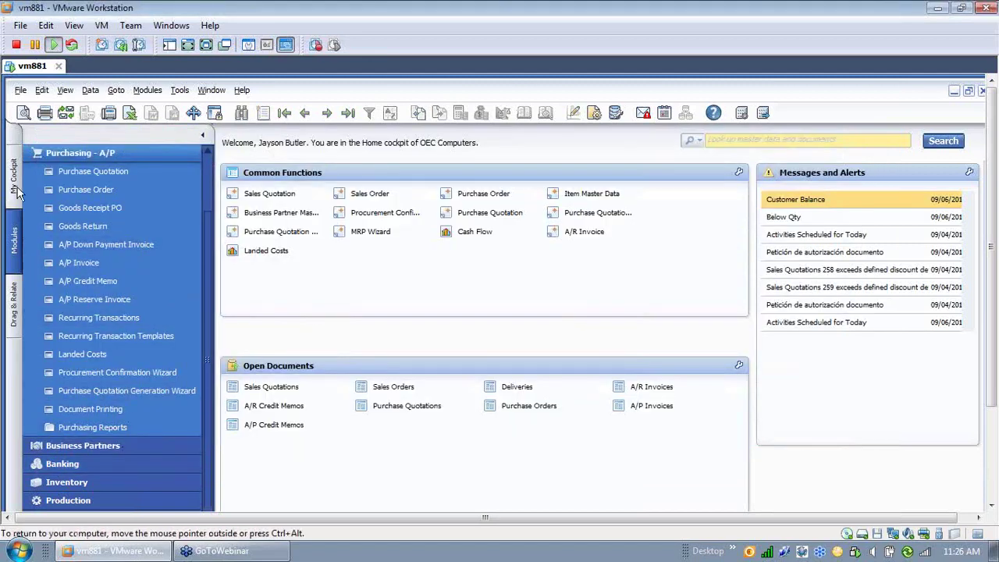
Open the landed costs setup for purchasing in the administration settings
{"action": "left_click", "coordinate": [64, 153]}
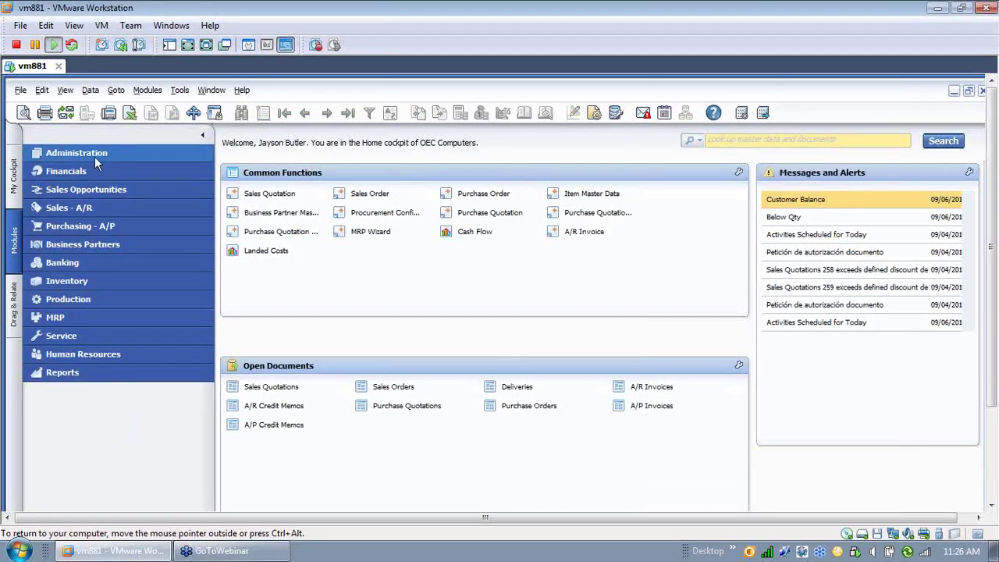
{"action": "left_click", "coordinate": [94, 152]}
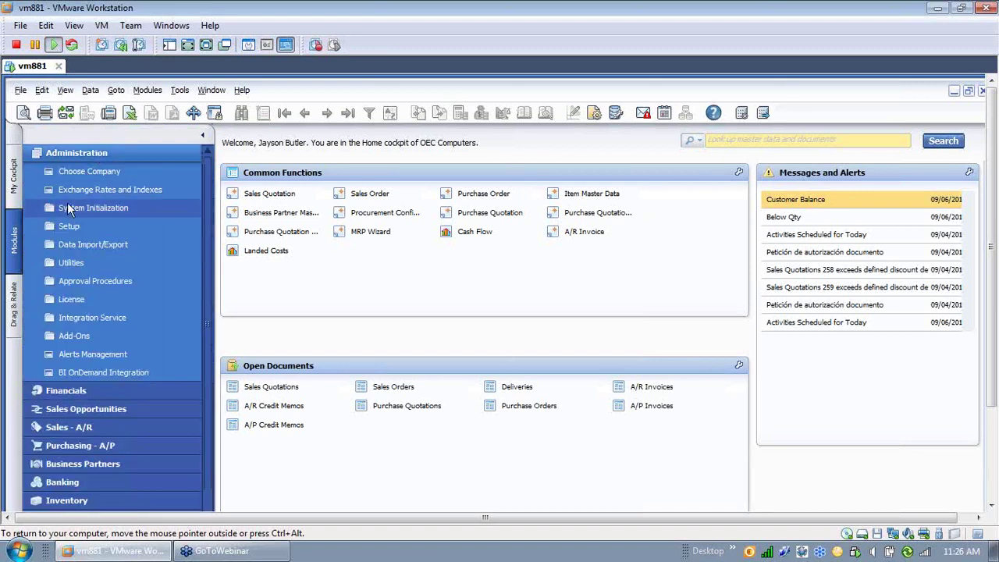
{"action": "left_click", "coordinate": [68, 225]}
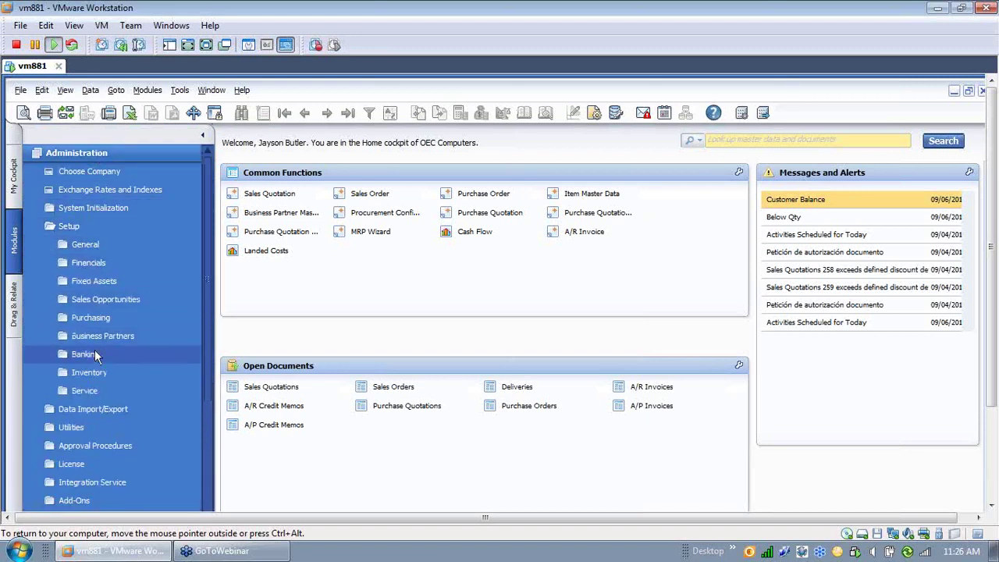
{"action": "left_click", "coordinate": [87, 318]}
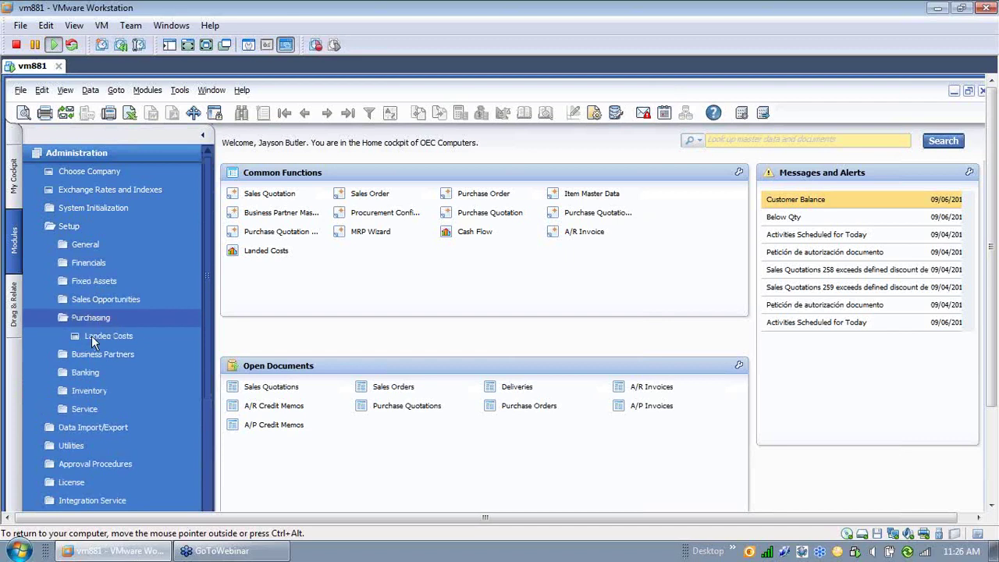
{"action": "left_click", "coordinate": [95, 335]}
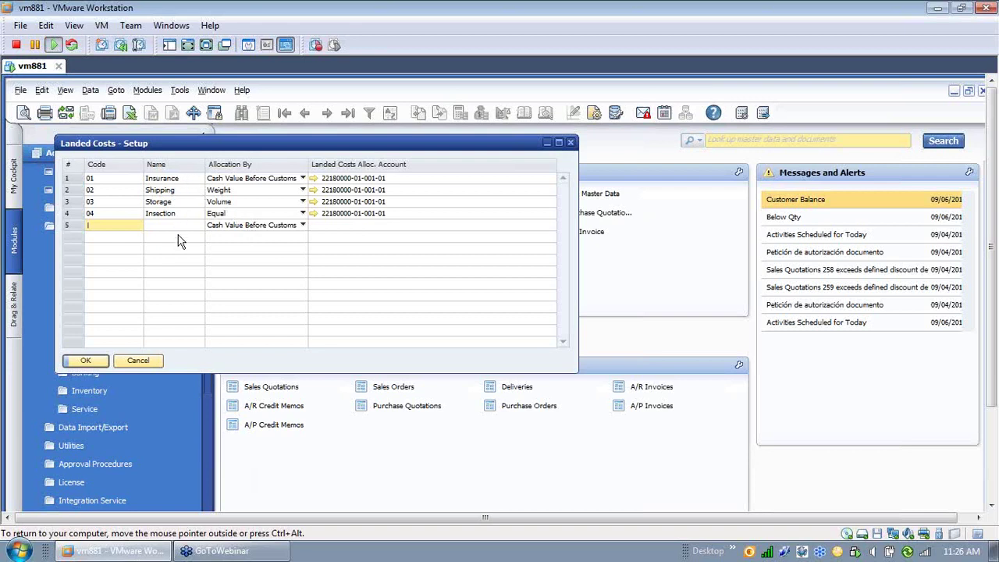
Check the available allocation methods and the allocation account of the Insurance cost, and close the landed costs setup
{"action": "left_click", "coordinate": [303, 226]}
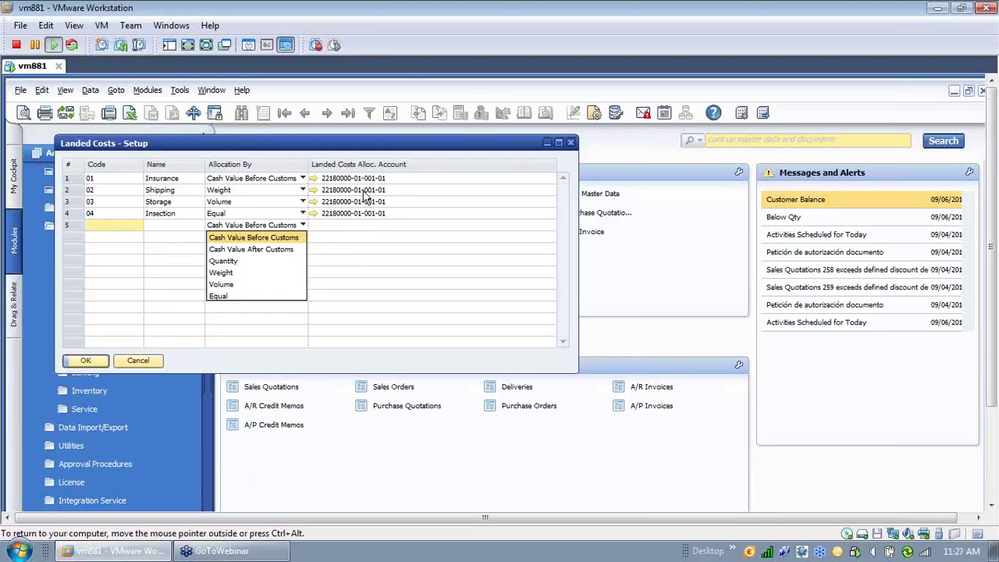
{"action": "left_click", "coordinate": [316, 183]}
{"action": "left_click", "coordinate": [313, 179]}
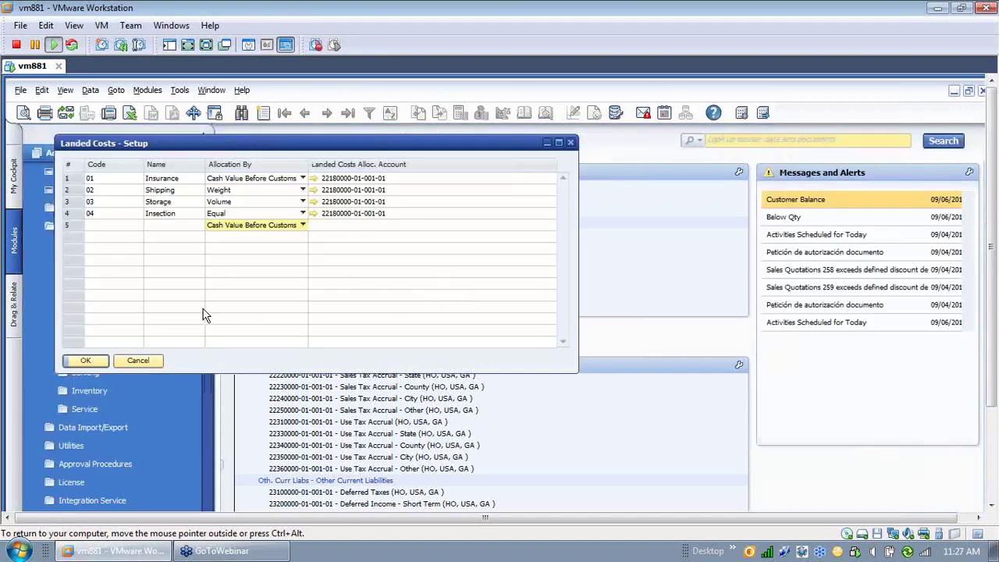
{"action": "left_click", "coordinate": [84, 361]}
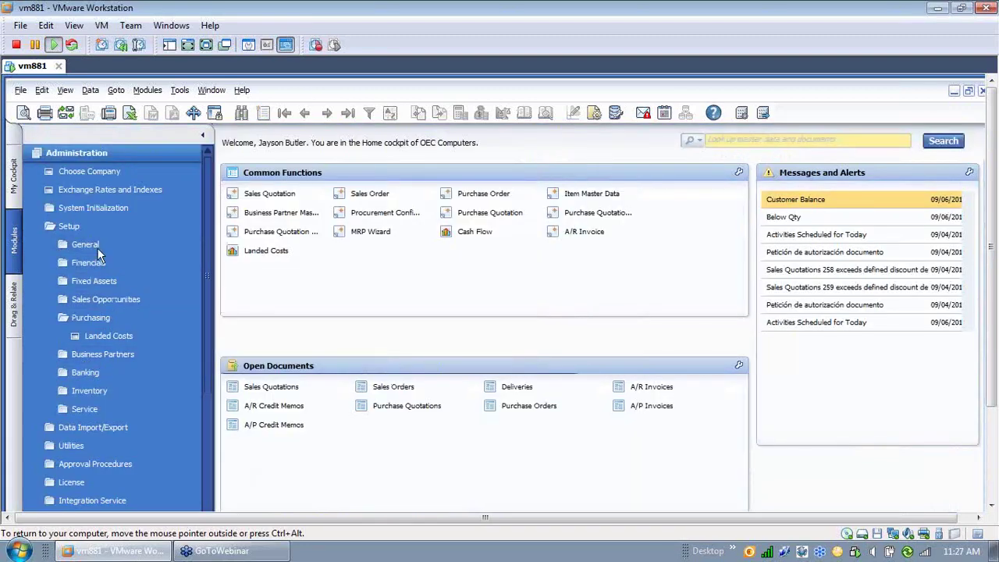
Start a new landed costs document for vendor Acme Associates and display the document types it can be copied from
{"action": "left_click", "coordinate": [268, 255]}
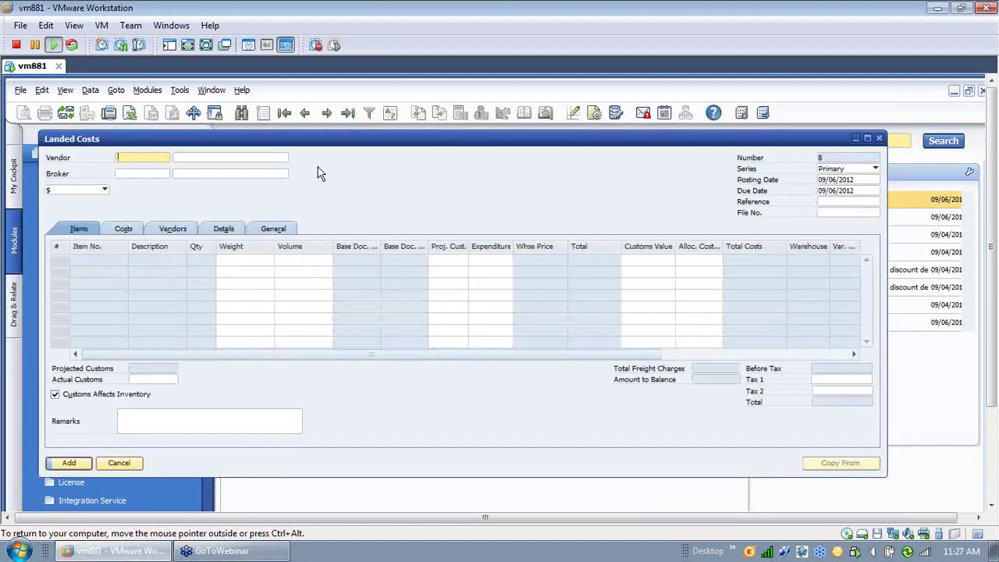
{"action": "left_click_drag", "start_coordinate": [311, 138], "coordinate": [298, 143]}
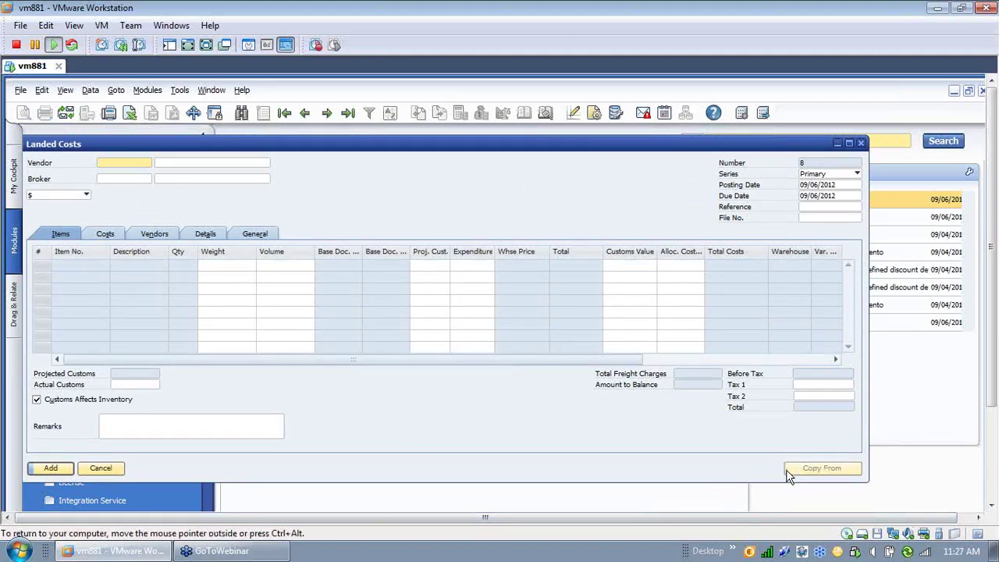
{"action": "left_click_drag", "start_coordinate": [589, 146], "coordinate": [574, 145]}
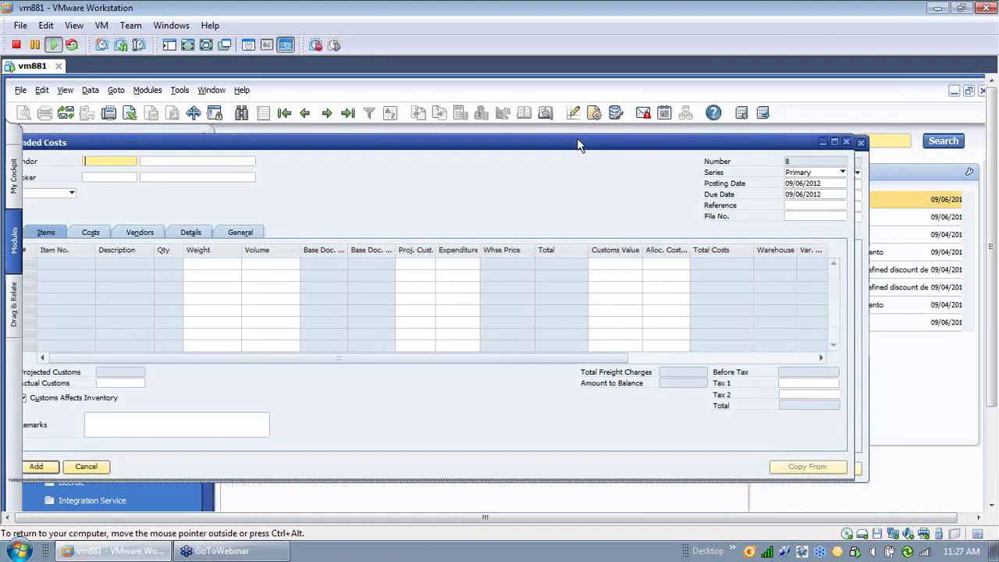
{"action": "key", "text": "Tab"}
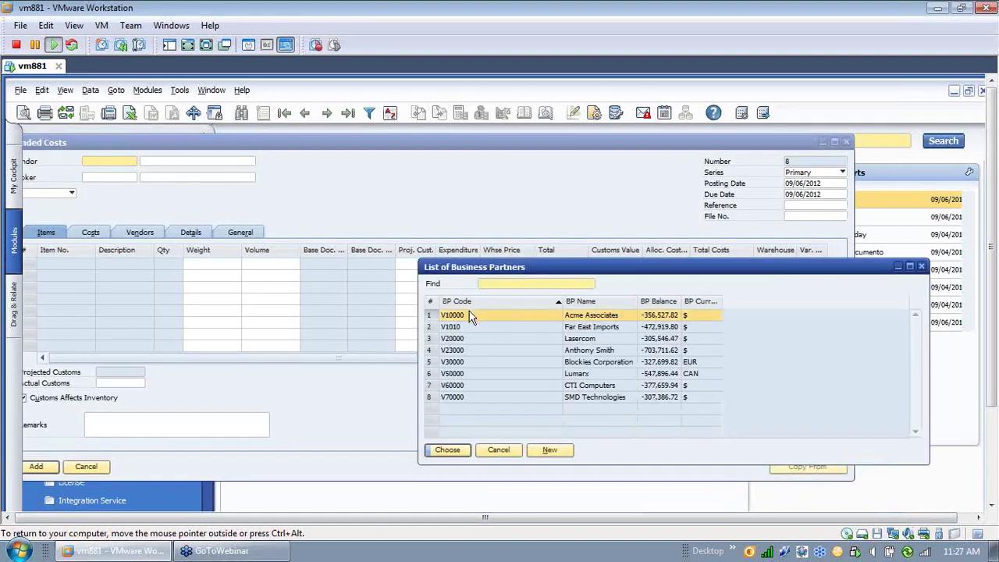
{"action": "left_click", "coordinate": [448, 453]}
{"action": "left_click", "coordinate": [777, 468]}
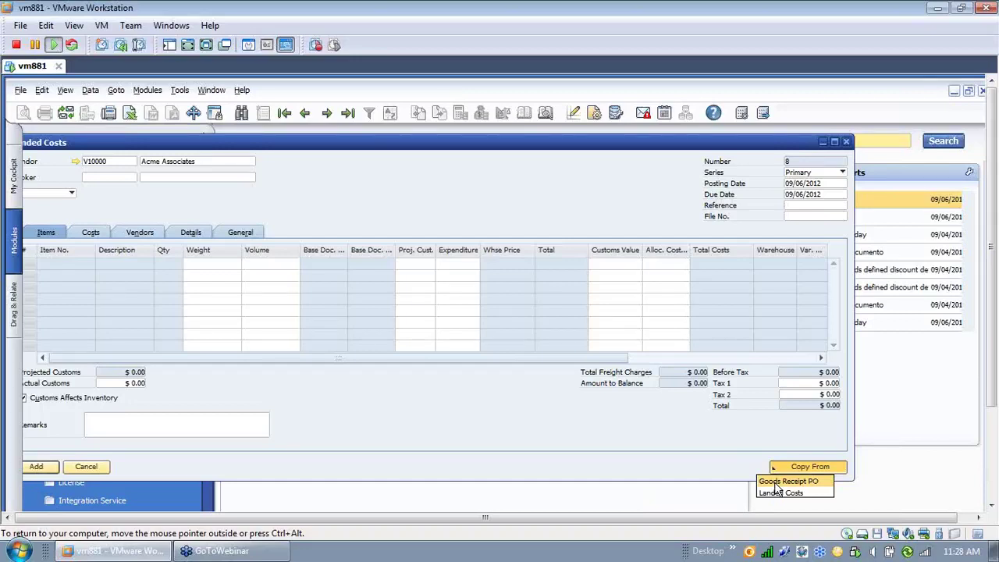
Discard the unsaved document, review the costs, vendor, items, price details and general data of the last landed costs document, and close it
{"action": "left_click", "coordinate": [348, 113]}
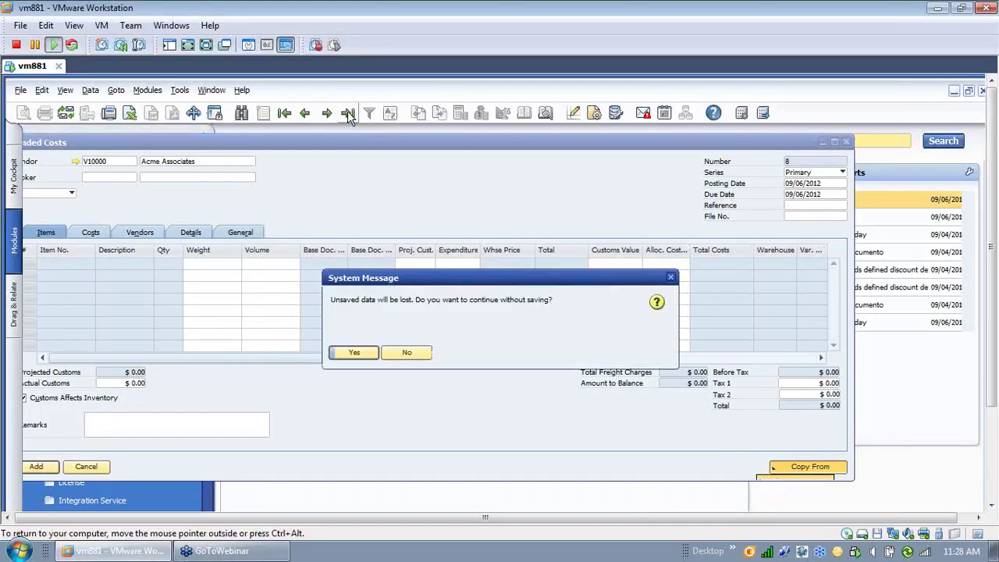
{"action": "left_click", "coordinate": [354, 352]}
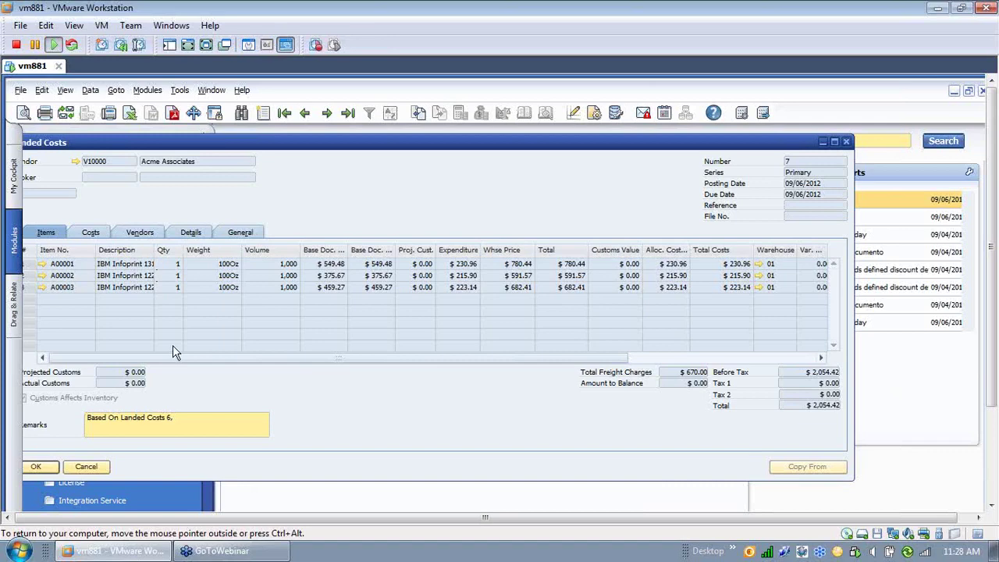
{"action": "left_click", "coordinate": [89, 234]}
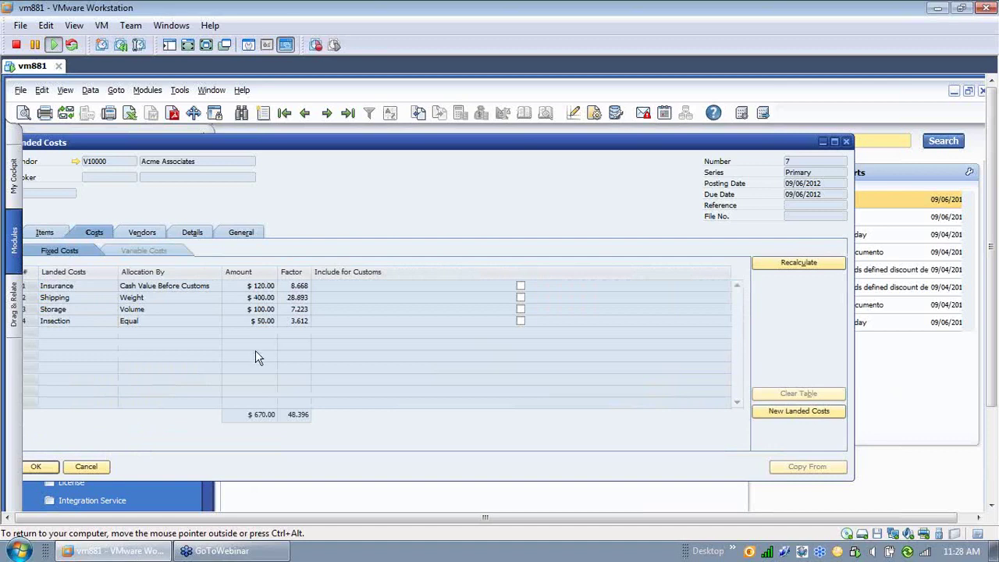
{"action": "left_click", "coordinate": [143, 232]}
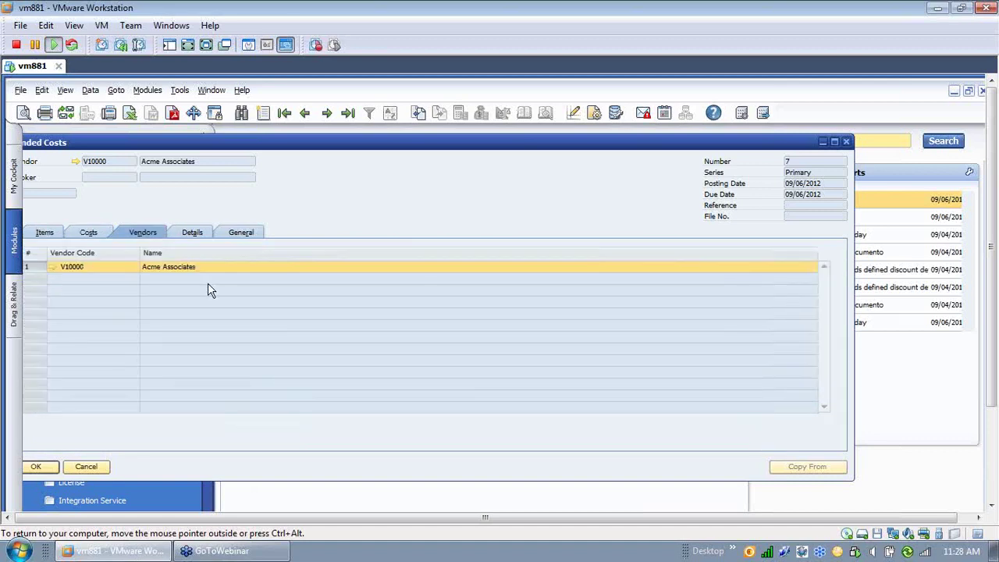
{"action": "left_click", "coordinate": [94, 236]}
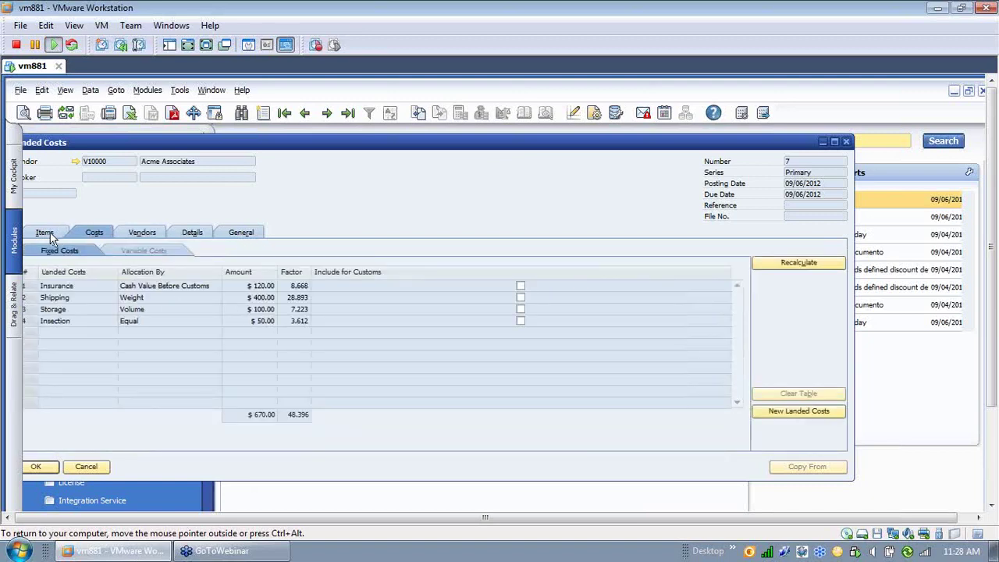
{"action": "left_click", "coordinate": [46, 232]}
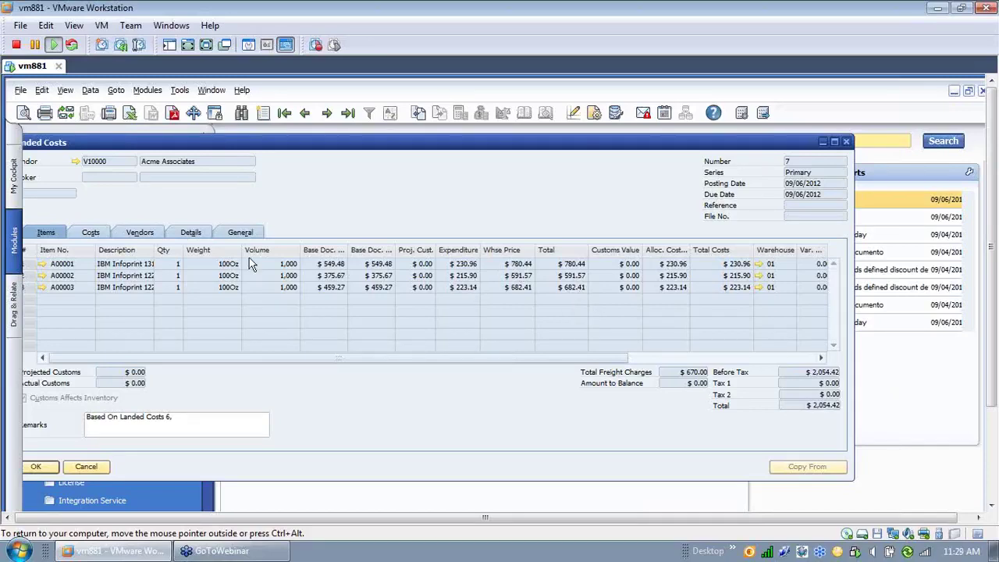
{"action": "left_click", "coordinate": [192, 234]}
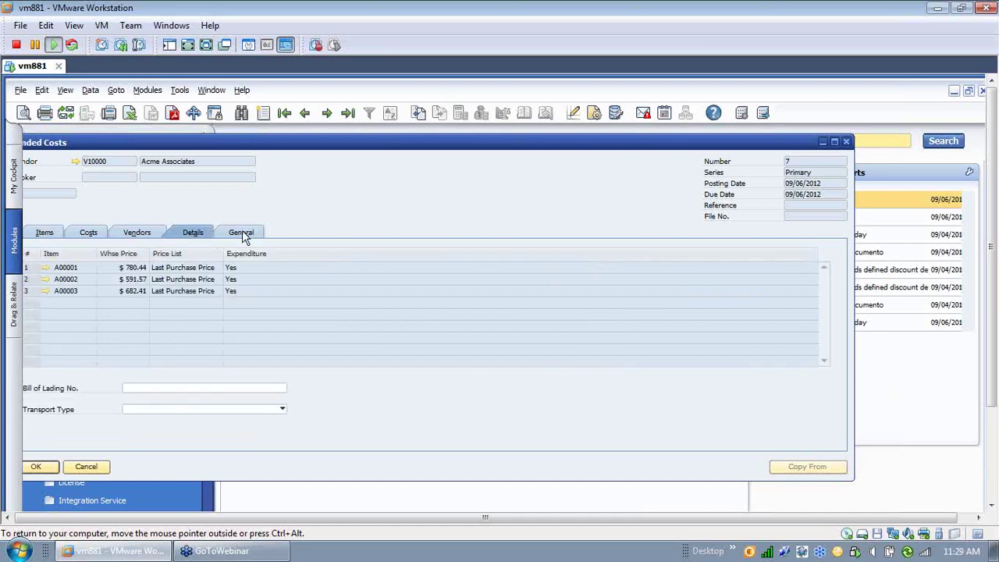
{"action": "left_click", "coordinate": [242, 234]}
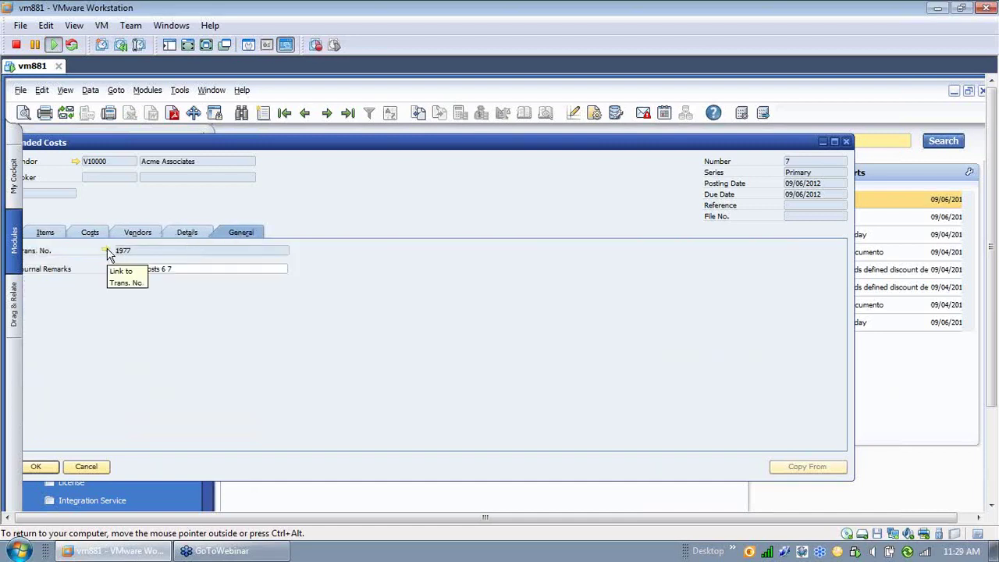
{"action": "left_click", "coordinate": [86, 468]}
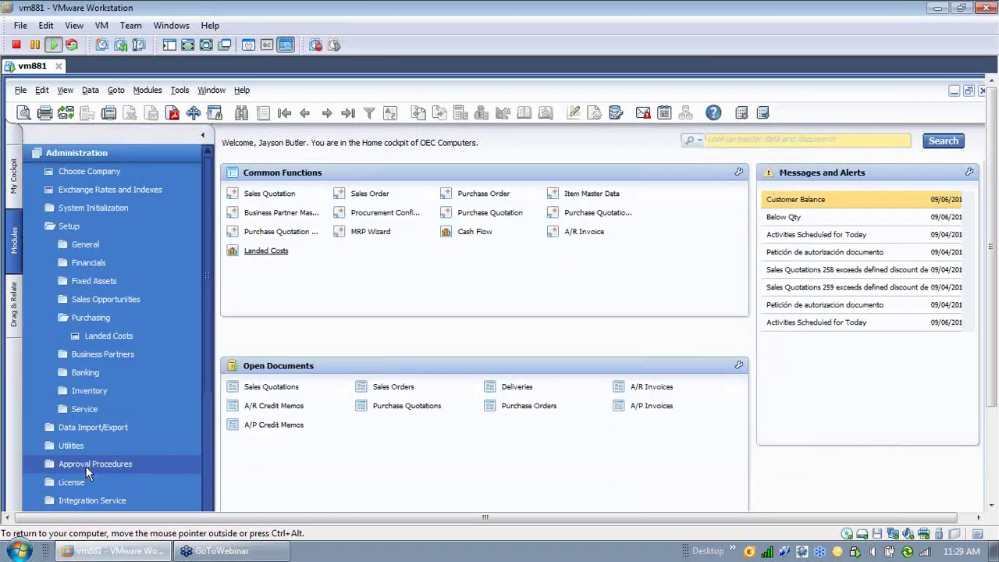